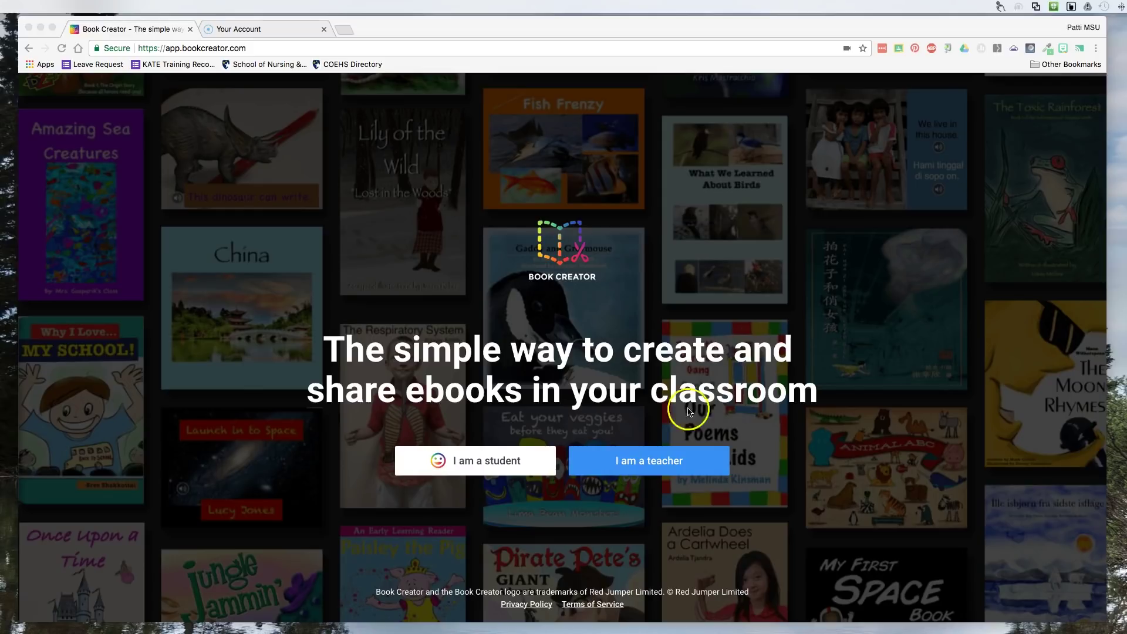
Step: Sign in as a teacher with the Google account and open My Color Book for editing
click(636, 465)
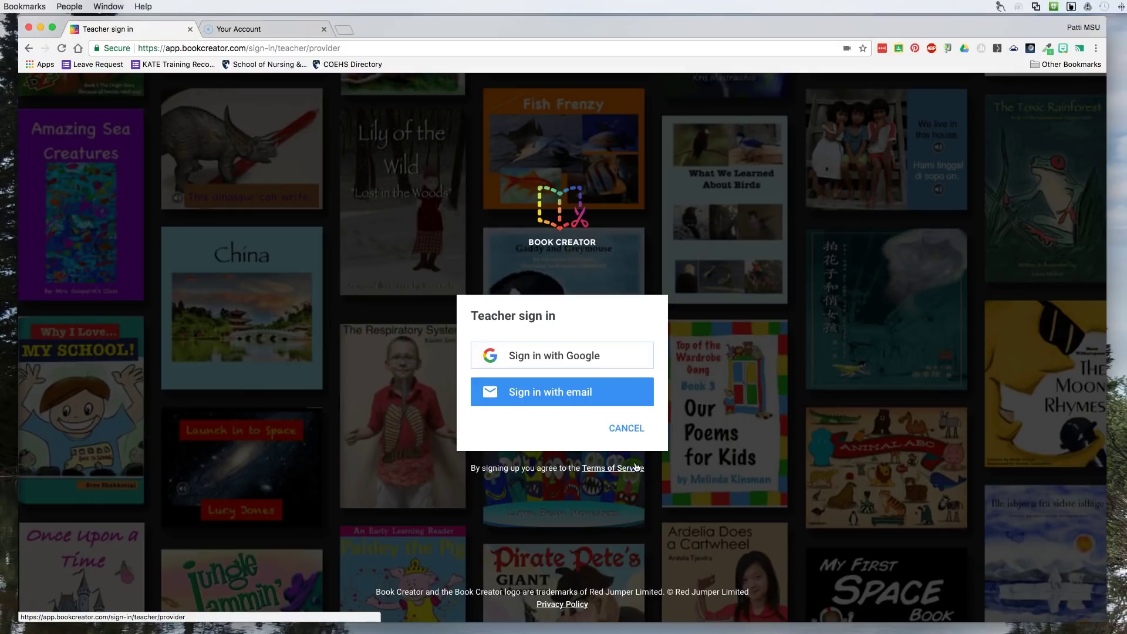
click(572, 361)
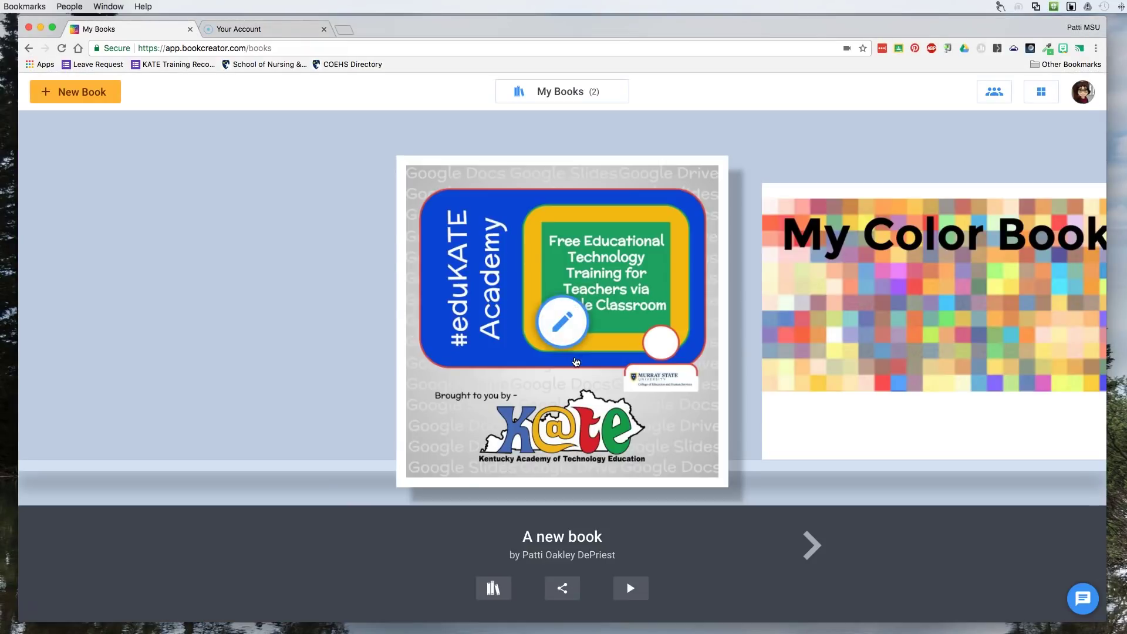
click(680, 403)
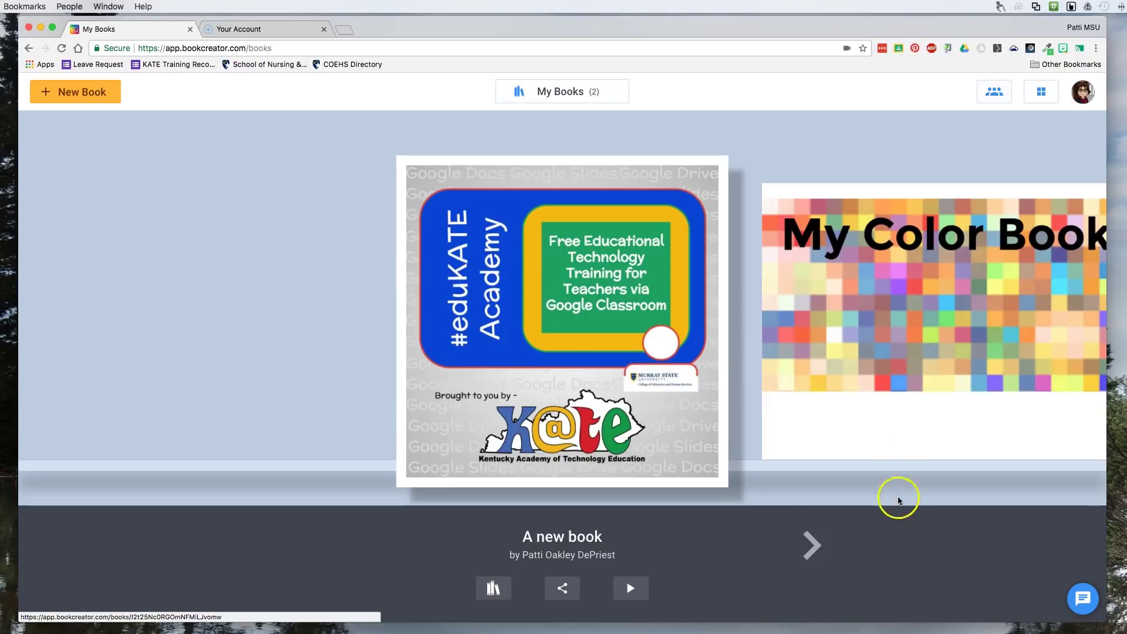
click(814, 556)
mouse_move(597, 321)
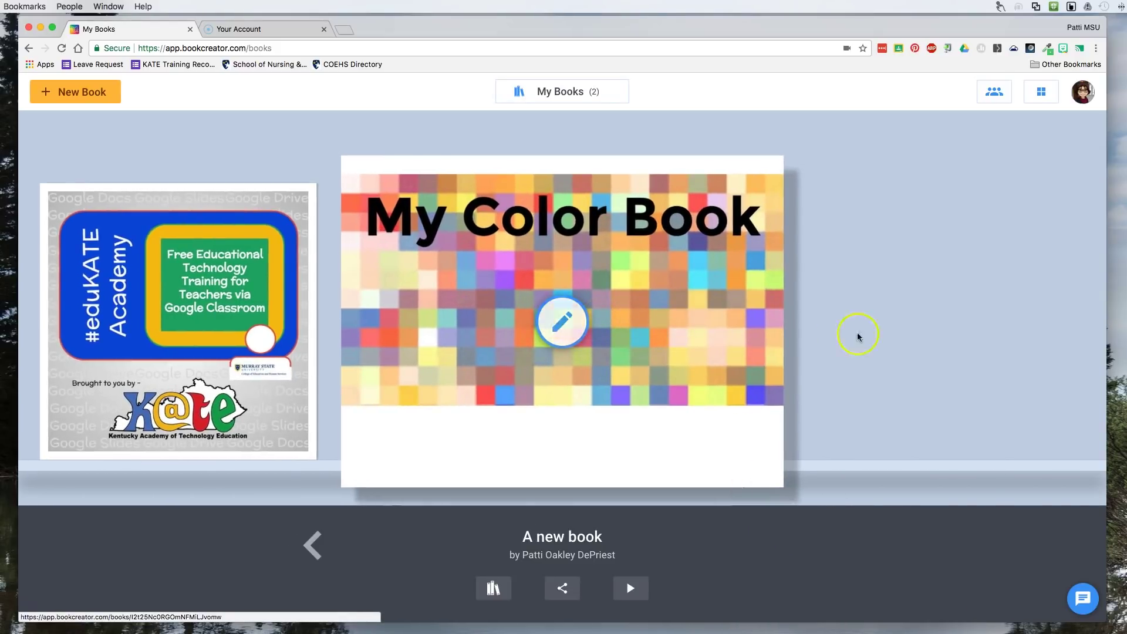
click(687, 267)
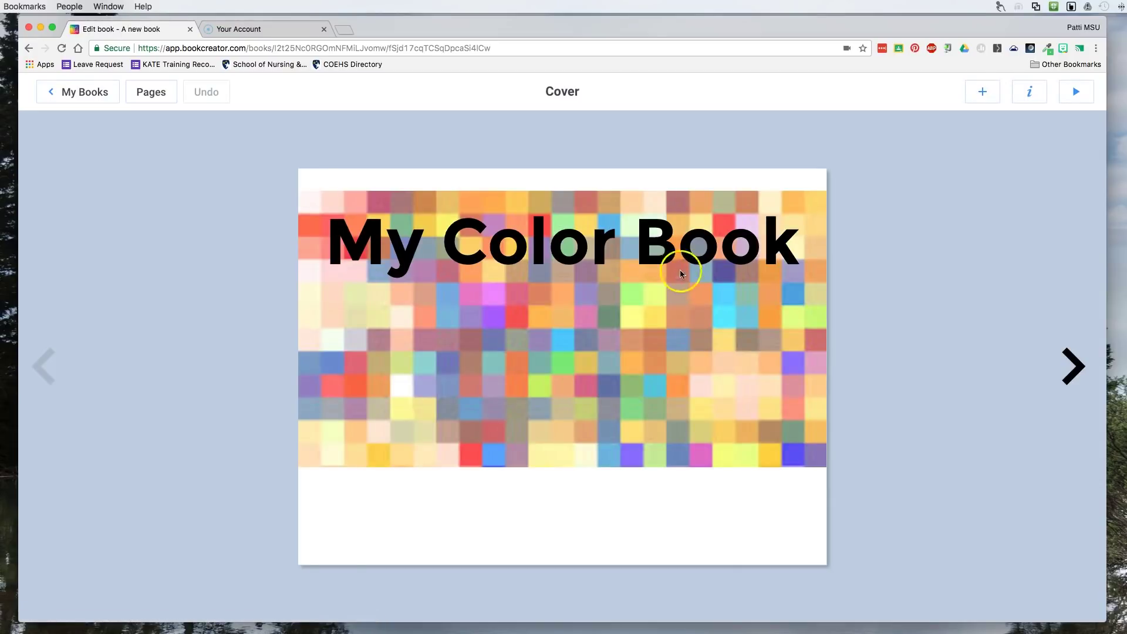
Step: Preview My Color Book up to the bear page, playing and stopping the audio on the parrot page
click(1076, 92)
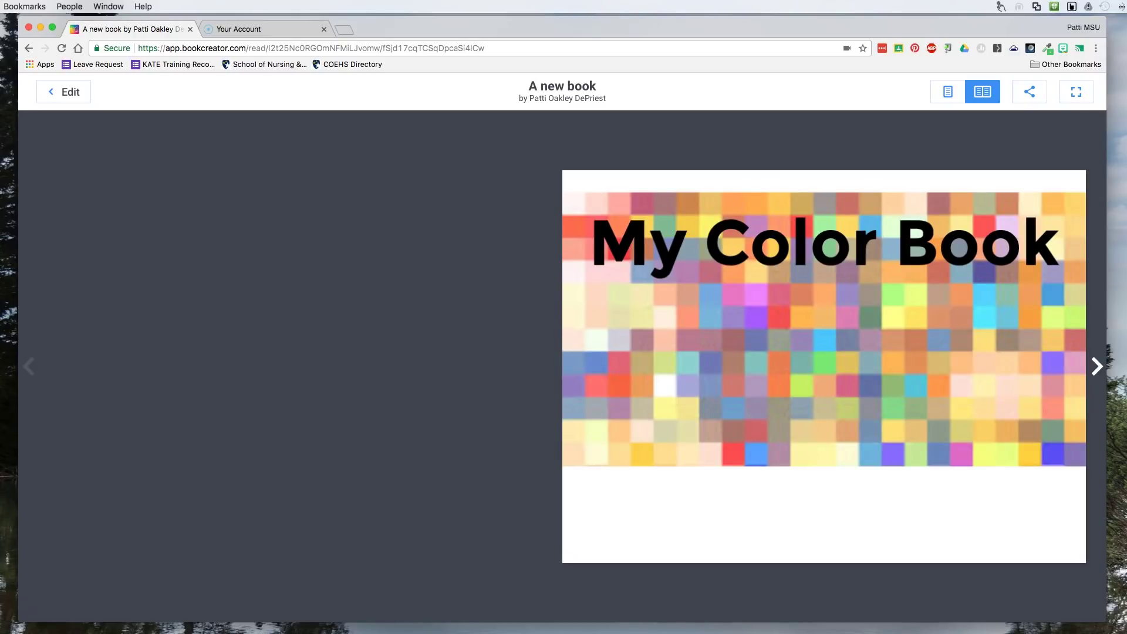
click(1097, 367)
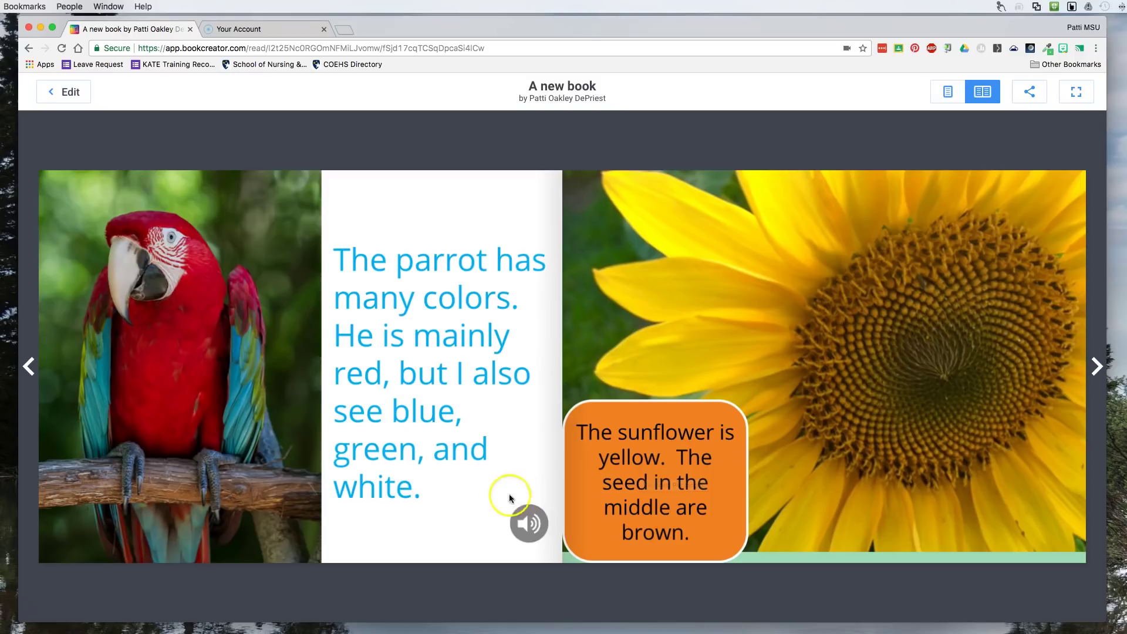
click(540, 532)
click(528, 522)
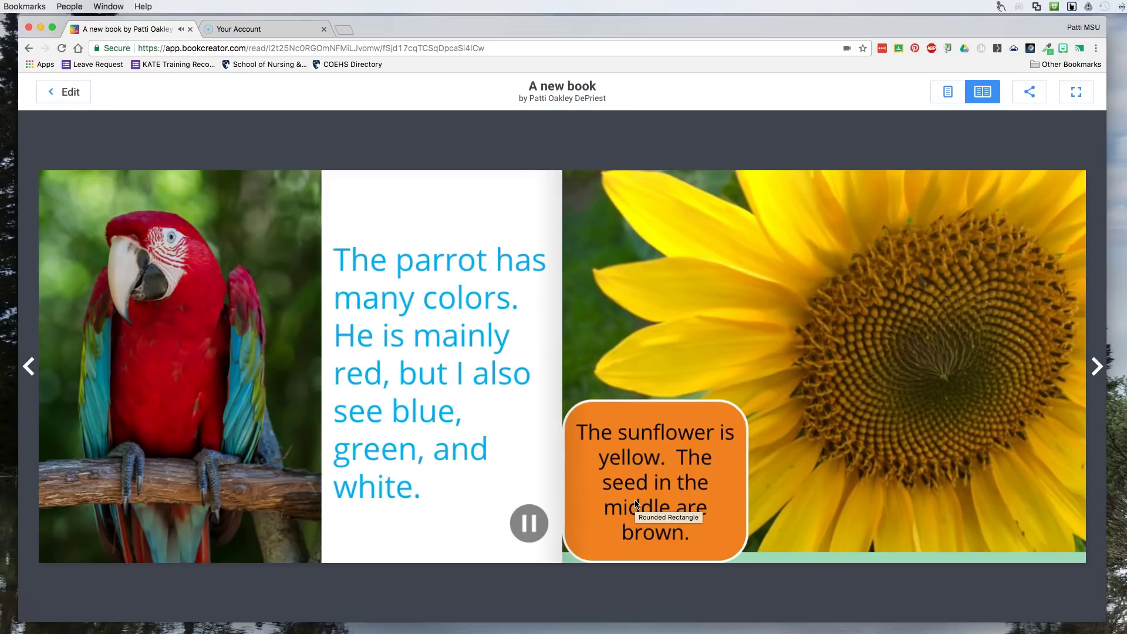
click(532, 523)
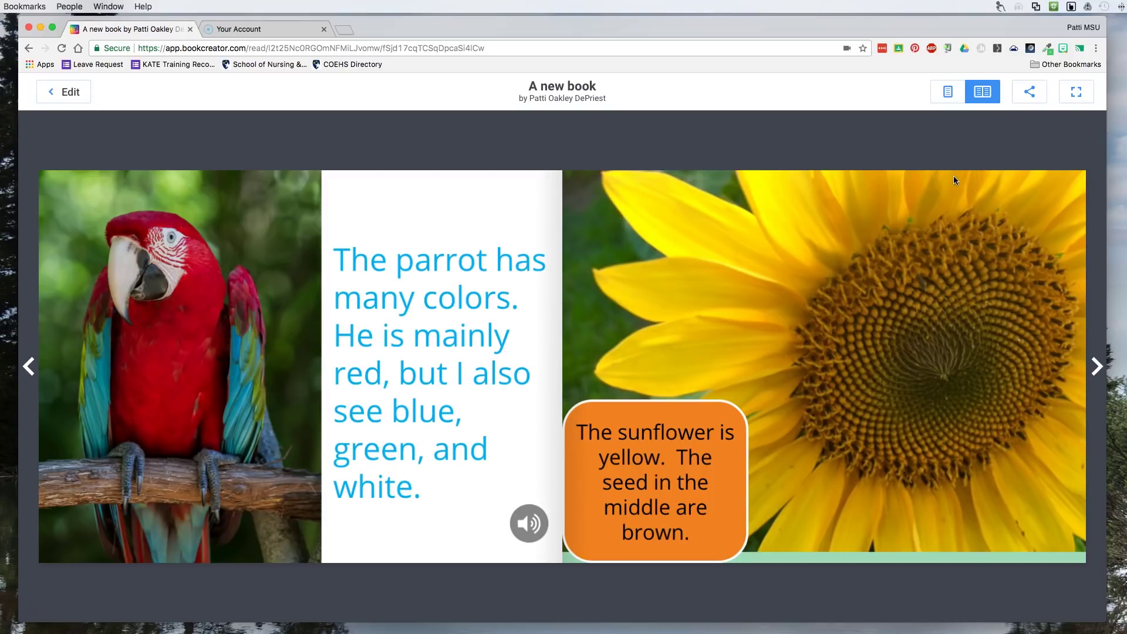
click(1102, 367)
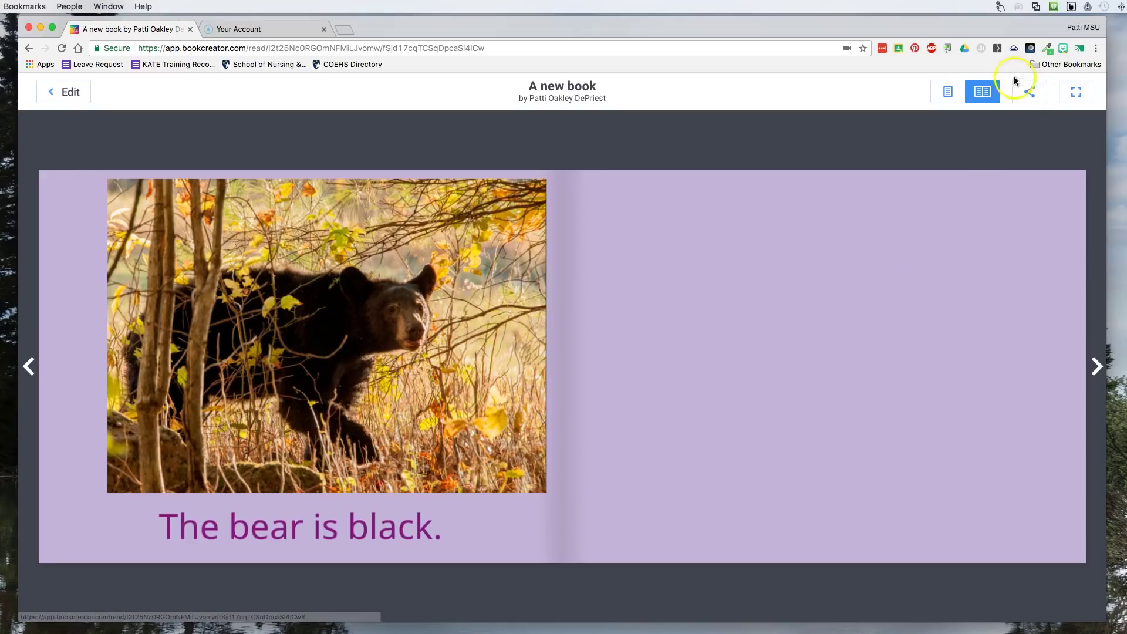
Step: Look over the previewed book's sharing options, Publish online and Download as ebook
click(1038, 97)
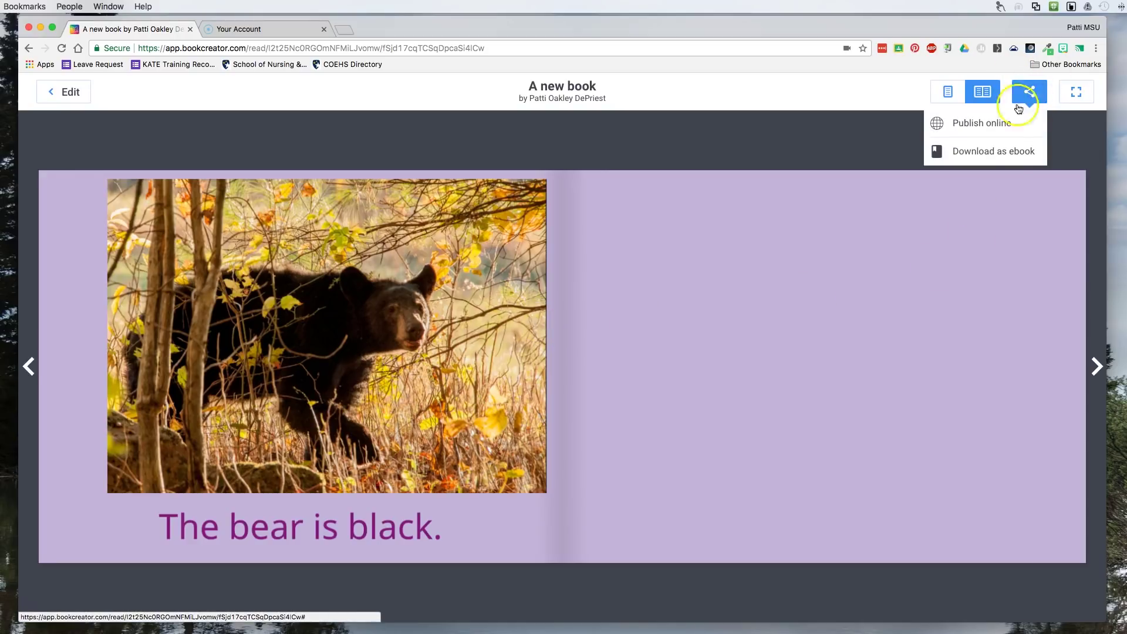
click(957, 127)
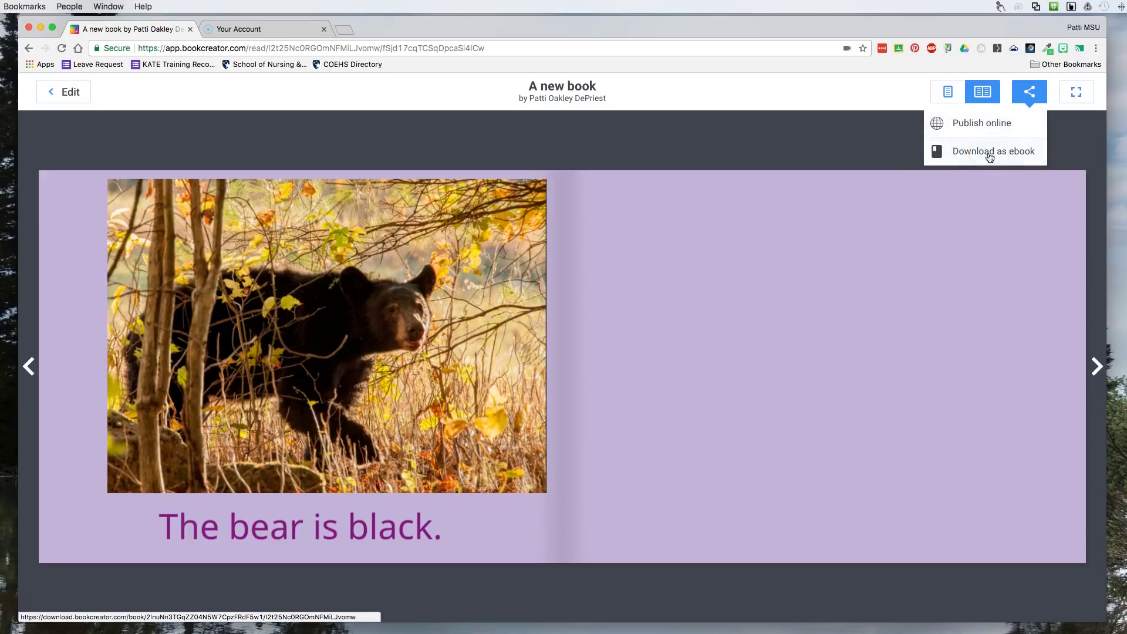
click(1027, 95)
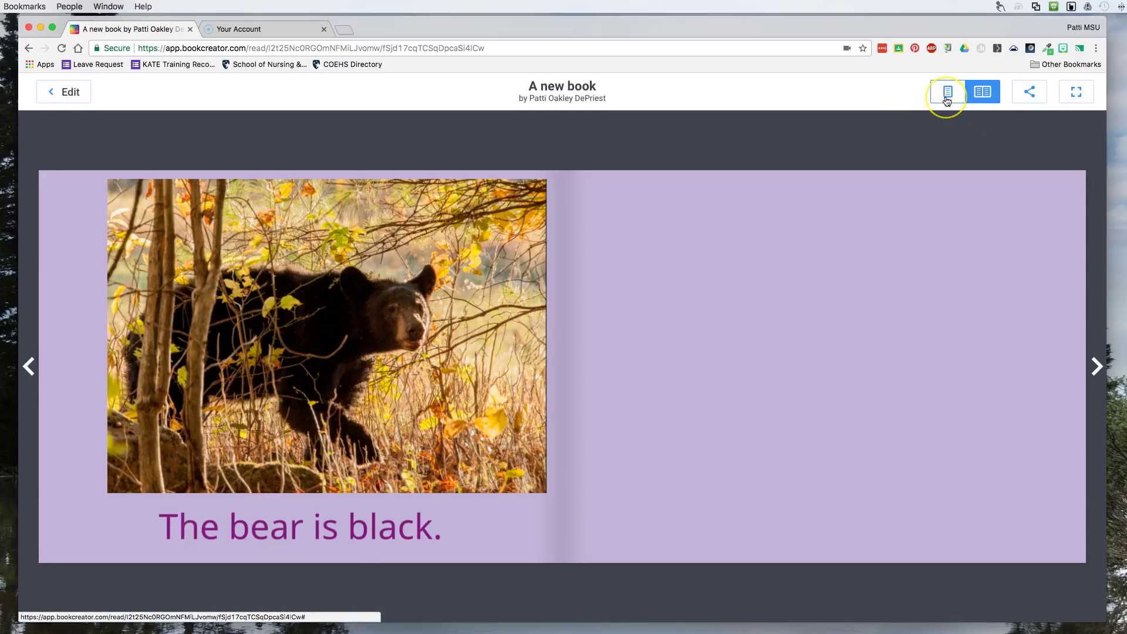
Step: Return to editing My Color Book and go forward from the cover to the empty page 5
click(72, 94)
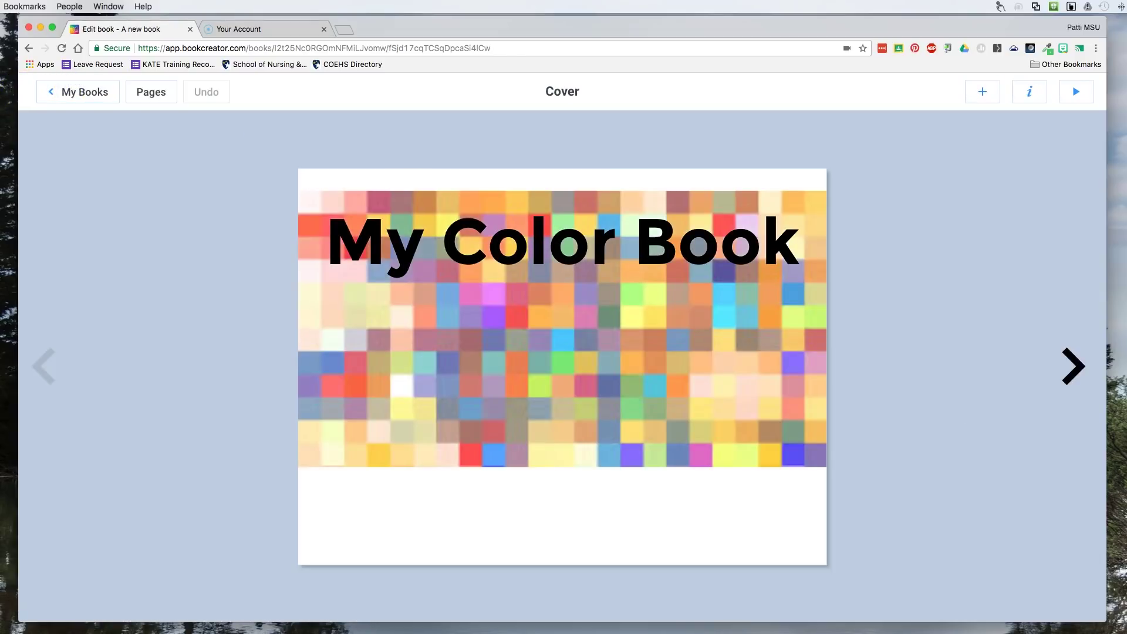
click(1074, 366)
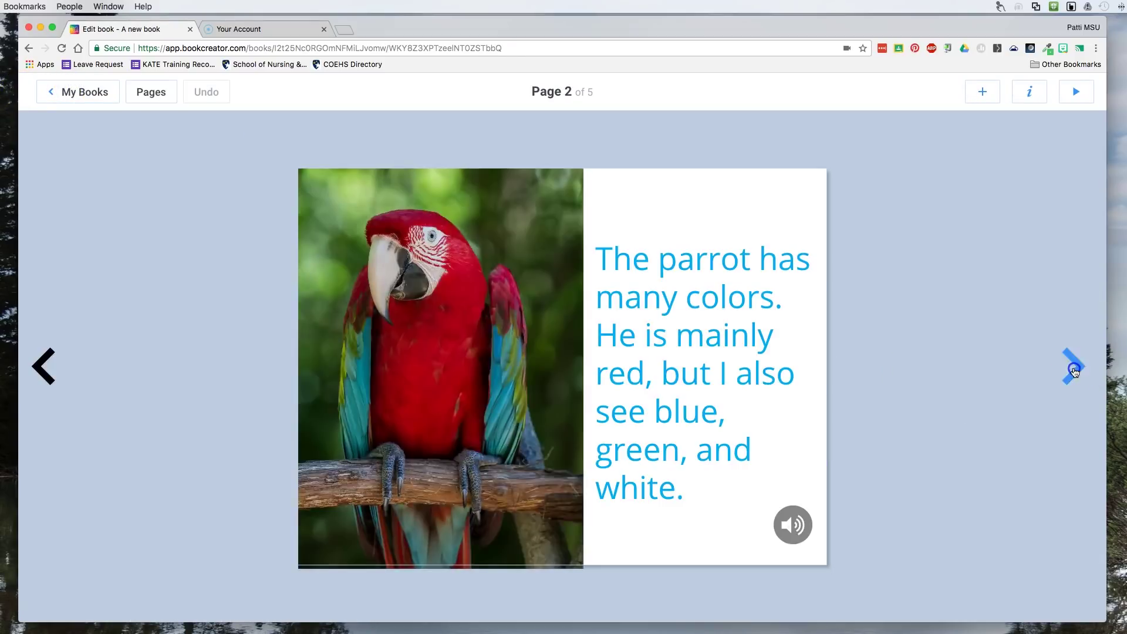
click(1074, 369)
click(1074, 370)
click(1074, 369)
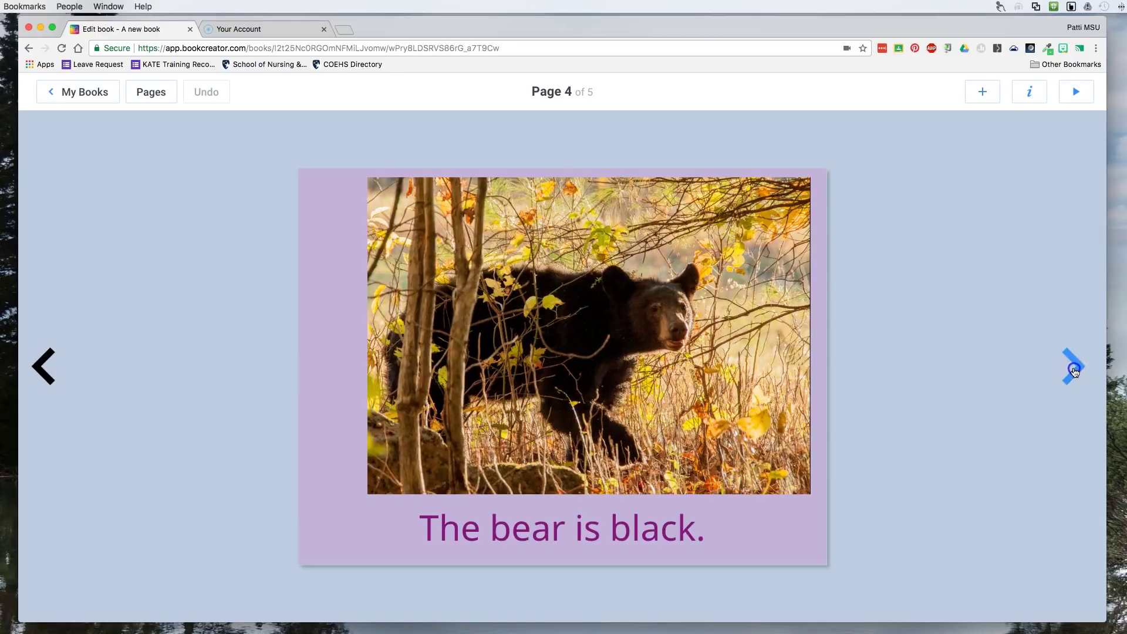
click(734, 279)
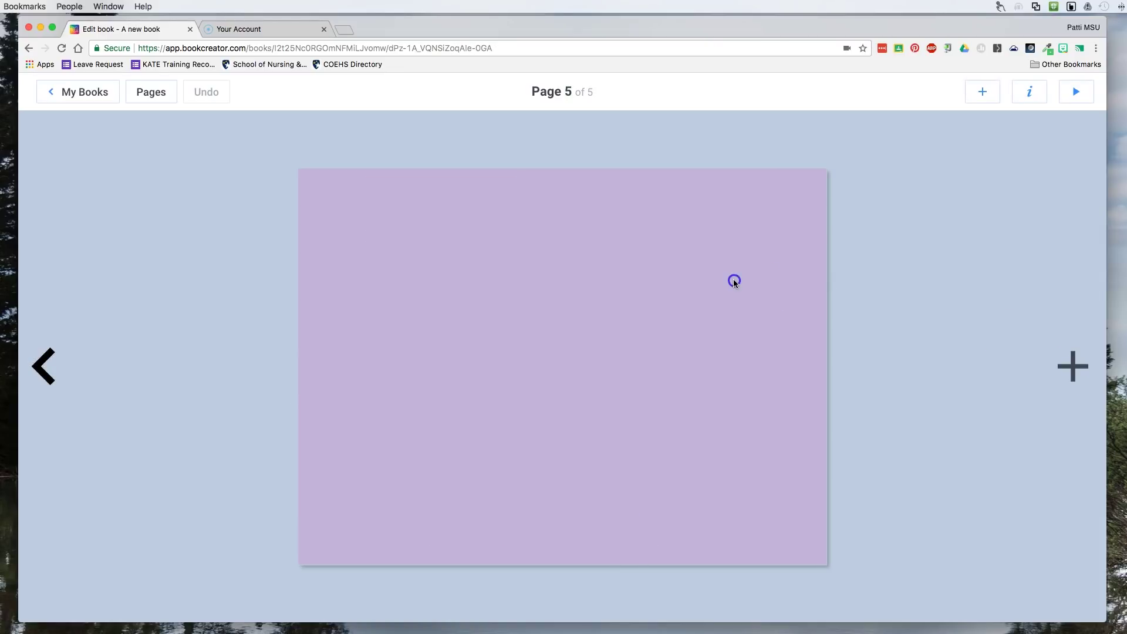
Step: Change the background of page 5 to light green and look at the custom colour options
click(1036, 98)
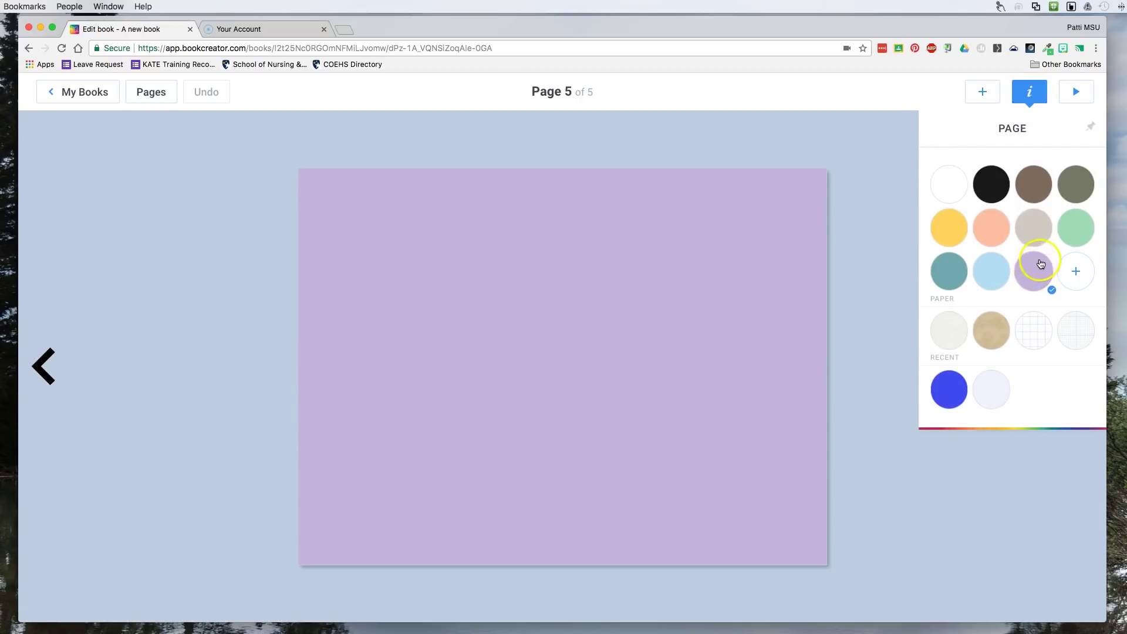
click(1065, 234)
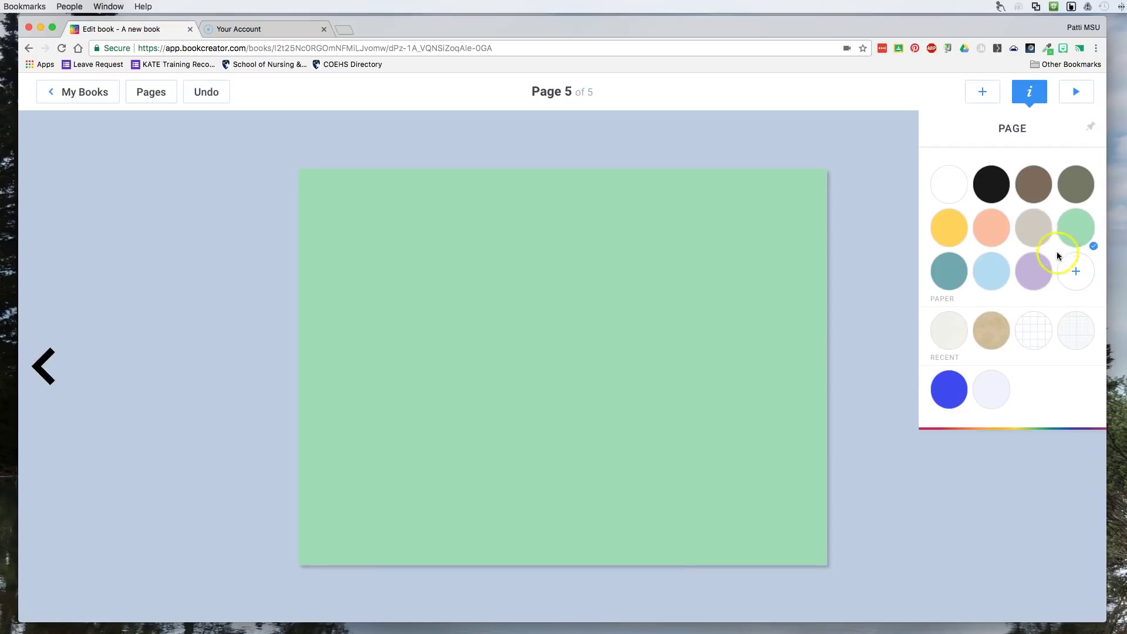
click(1076, 271)
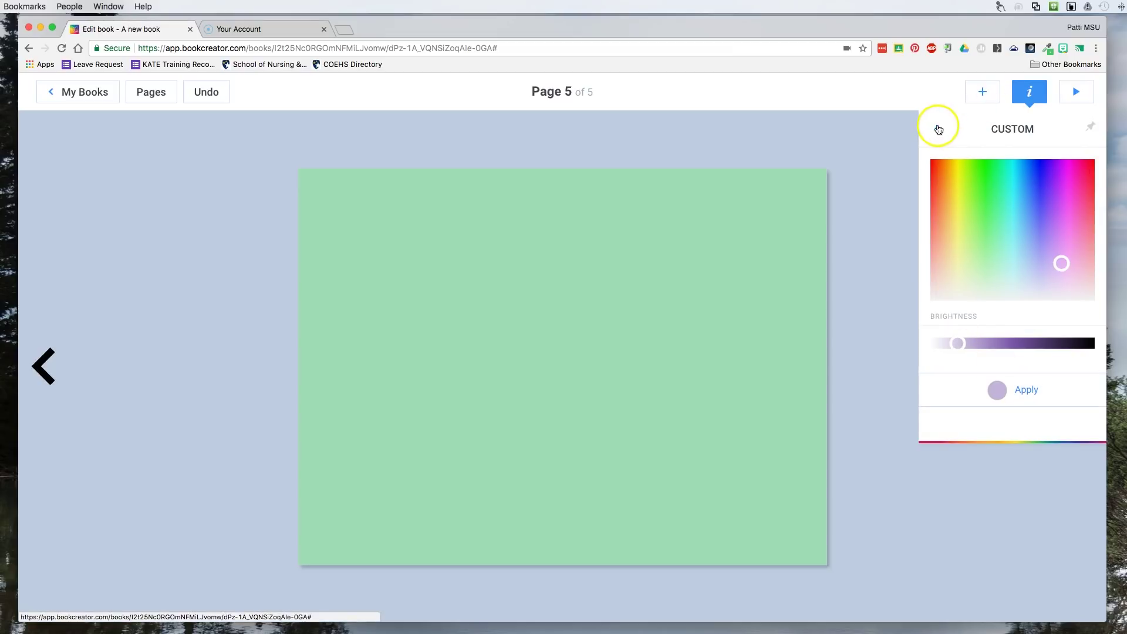
click(938, 129)
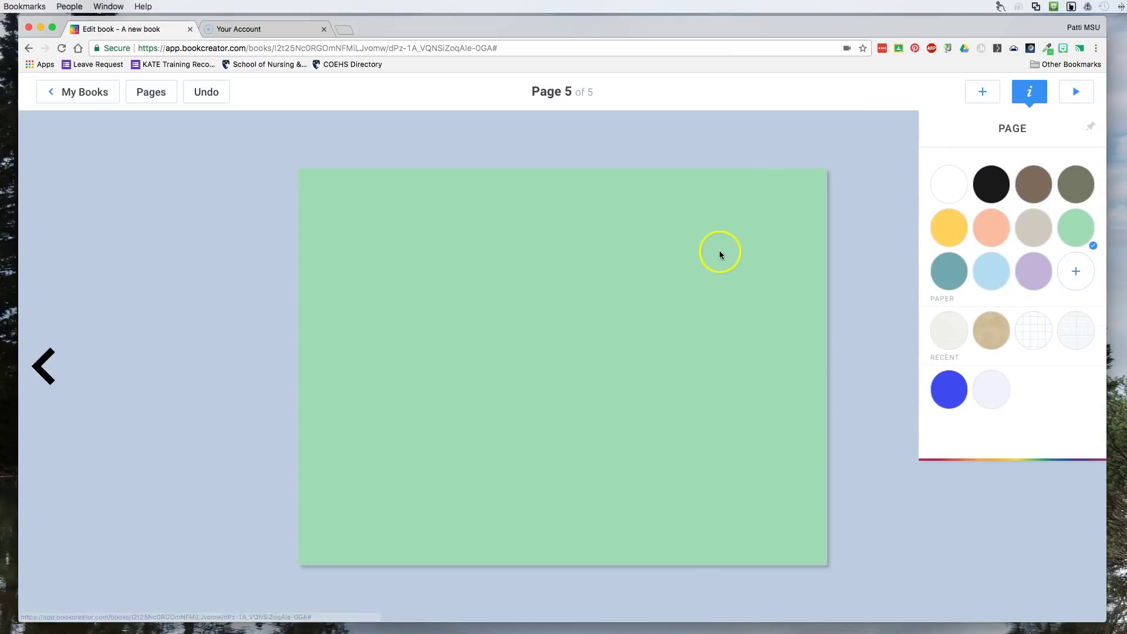
Step: Import the image colored chalk.jpeg from the computer's desktop onto page 5
click(983, 93)
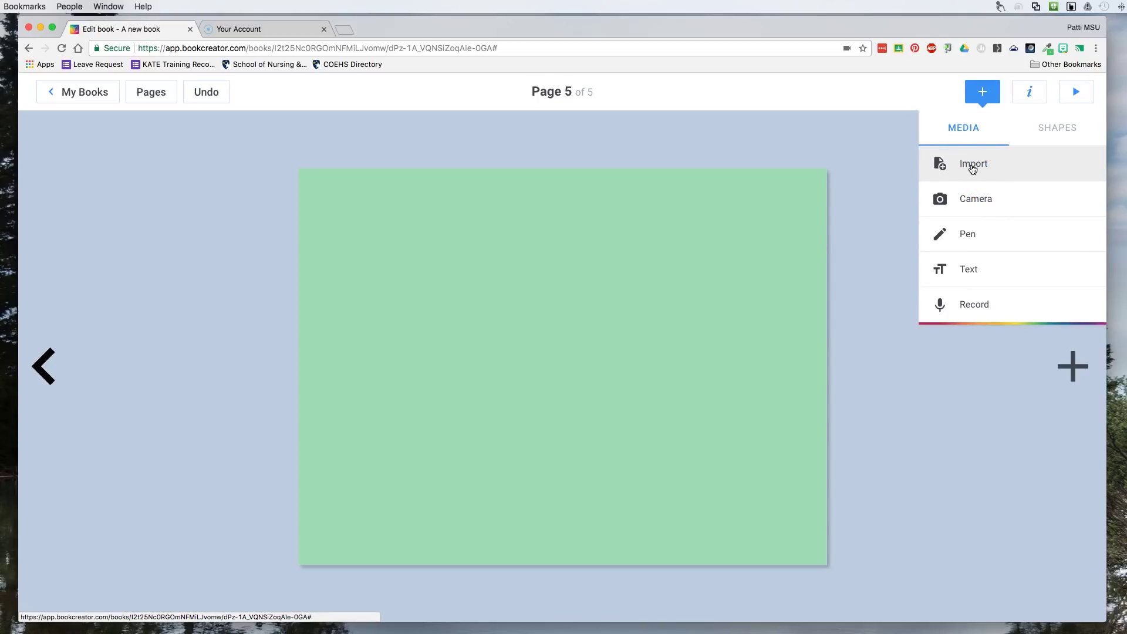
click(976, 205)
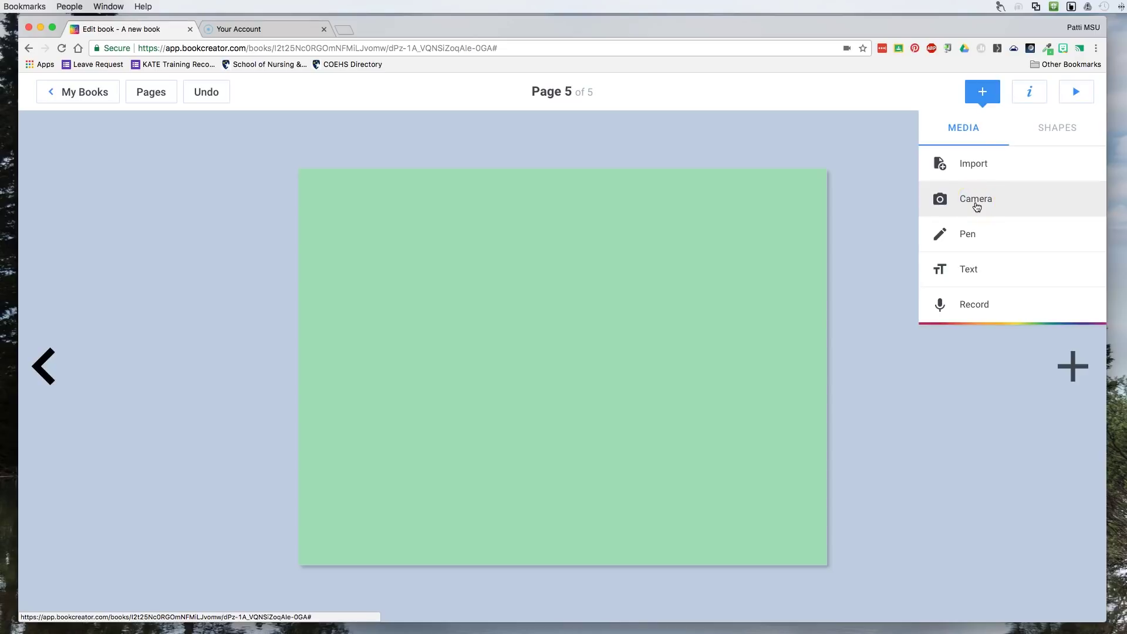
click(970, 235)
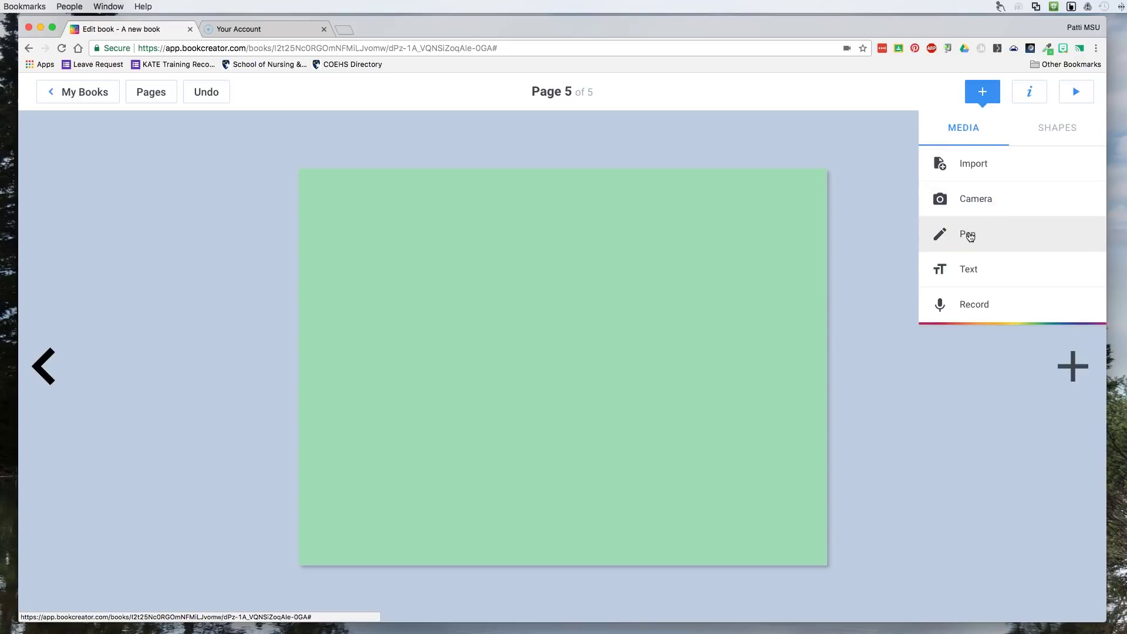
click(965, 273)
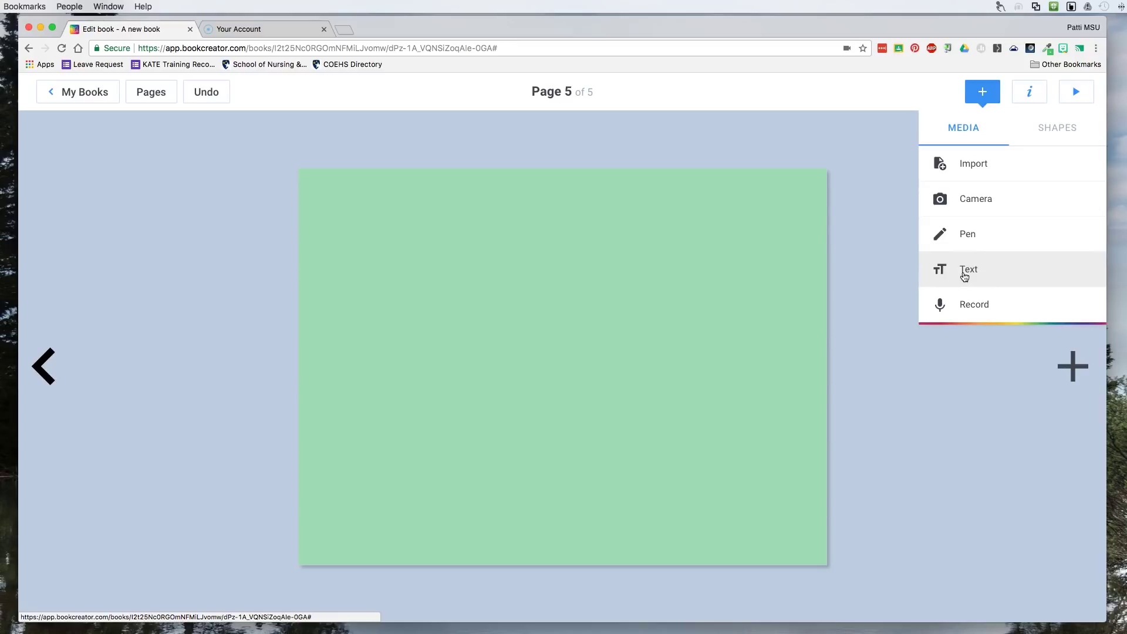
click(979, 307)
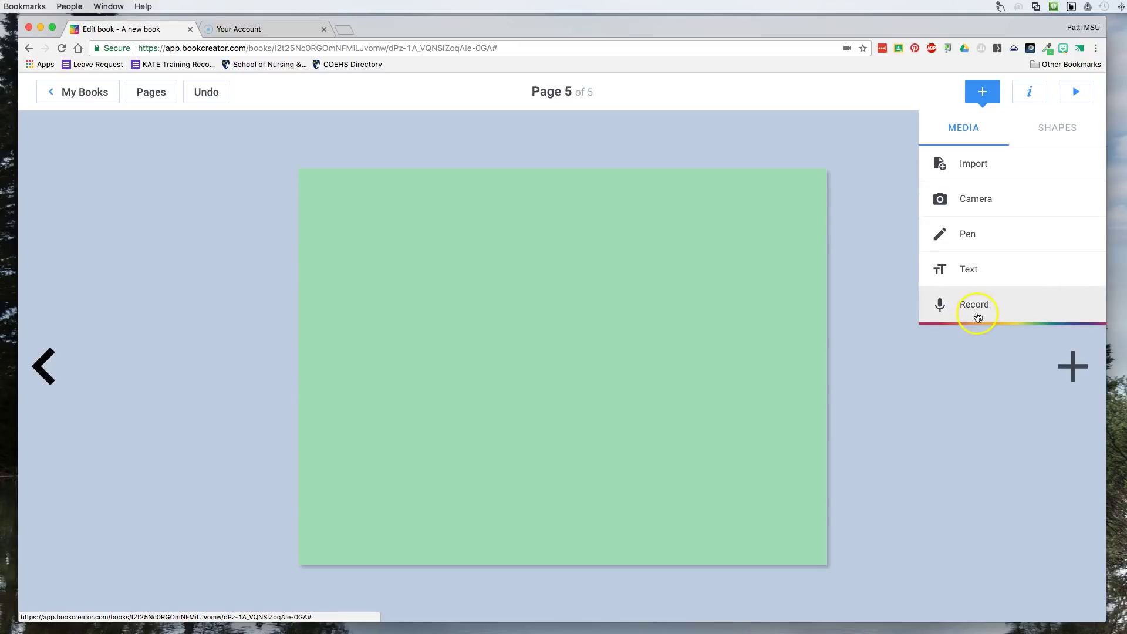
click(972, 166)
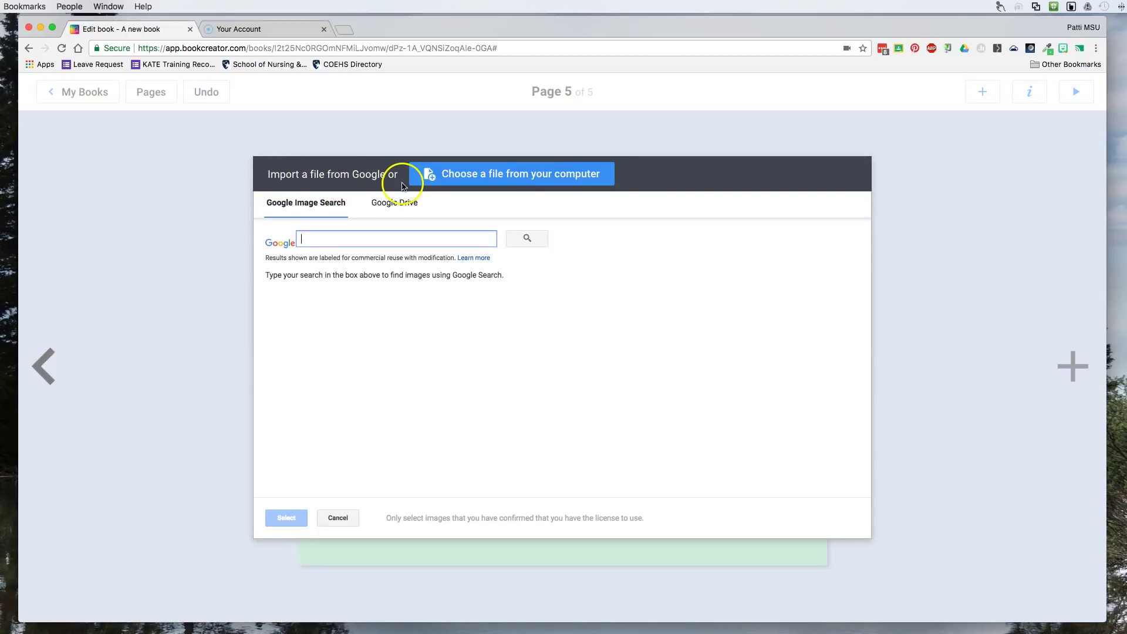
click(411, 205)
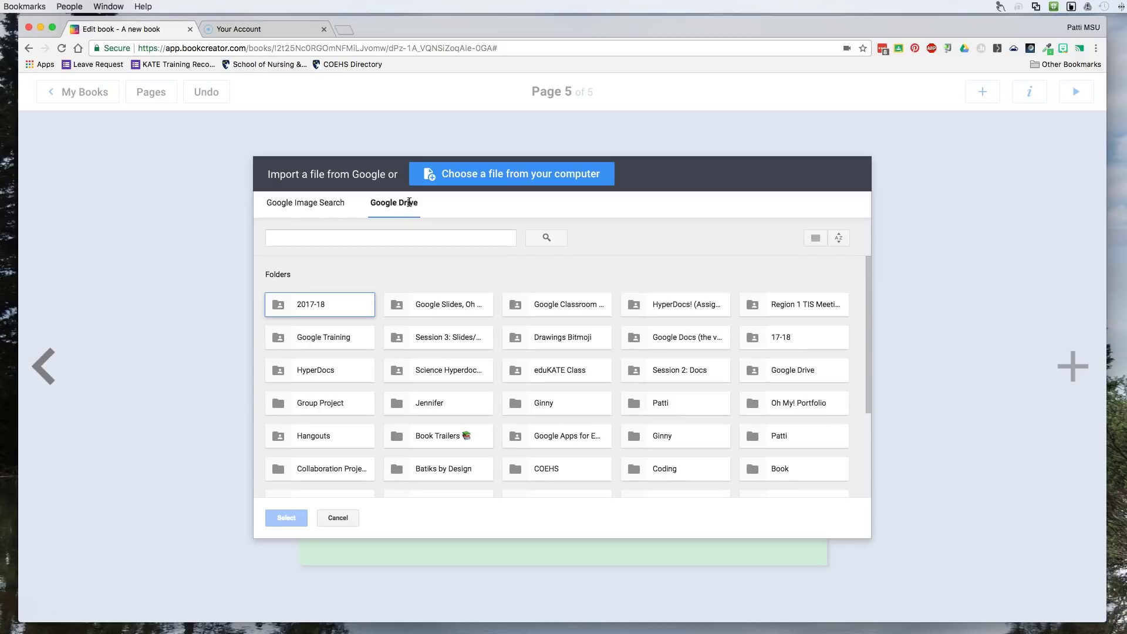
click(503, 175)
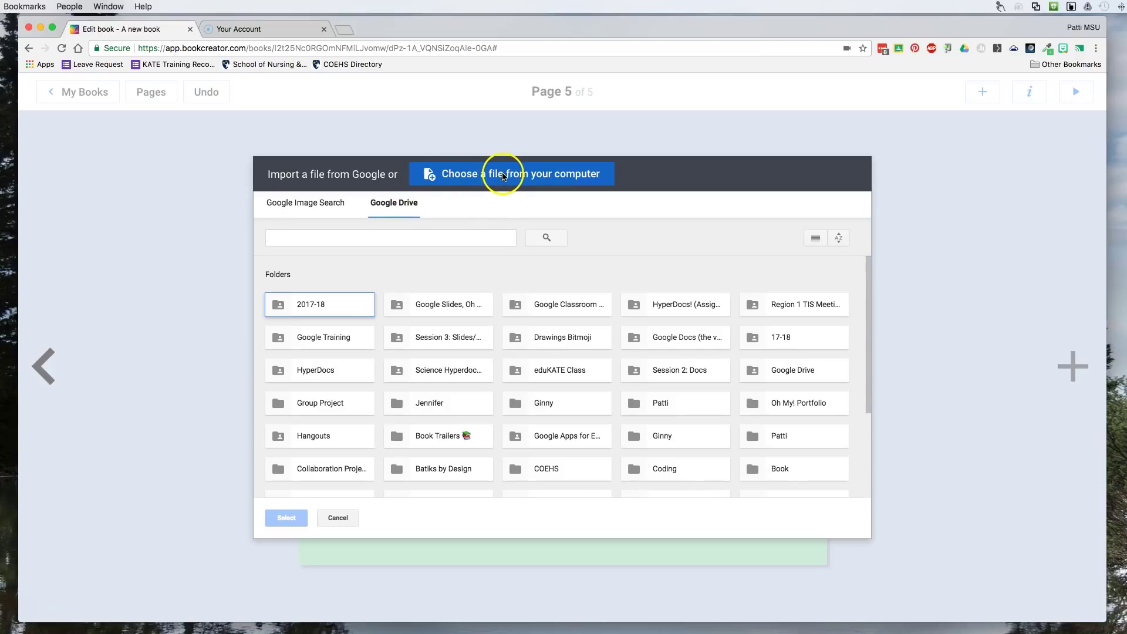
click(503, 175)
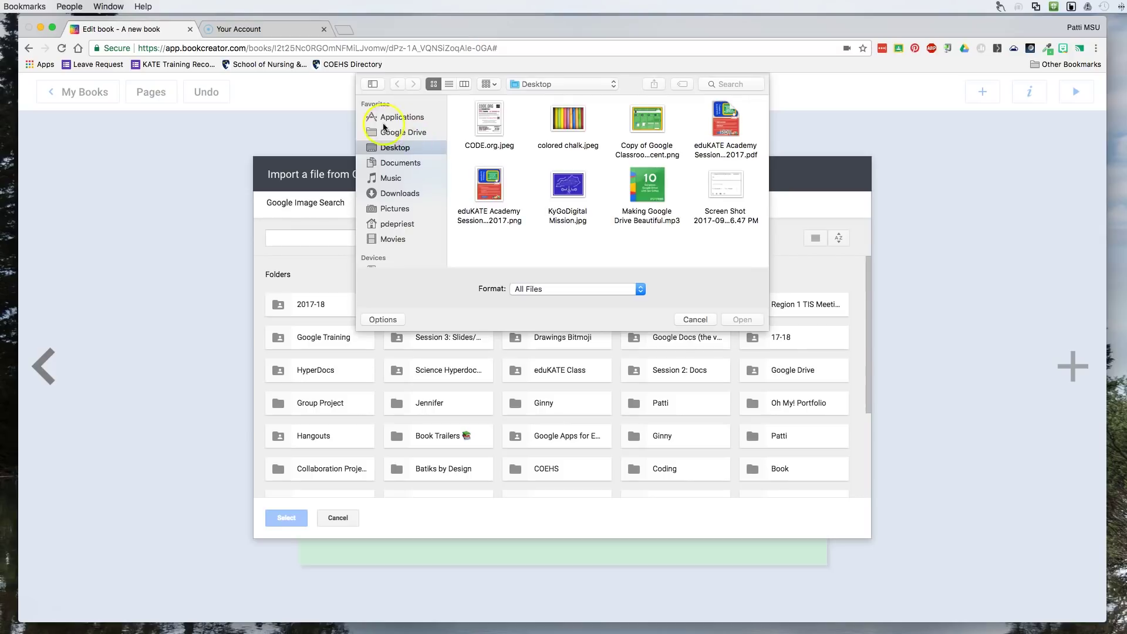
double_click(568, 120)
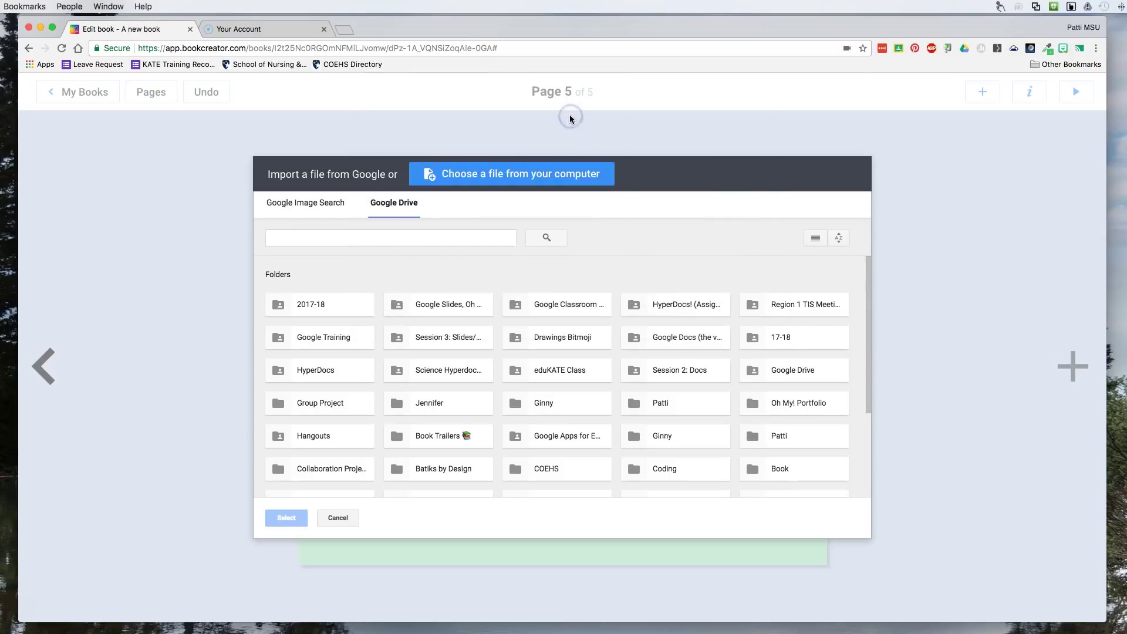
click(530, 265)
Step: Place the chalk image in the upper centre of page 5 at about 441 × 311 px, rotated 90° clockwise
click(511, 345)
drag(480, 312, 379, 222)
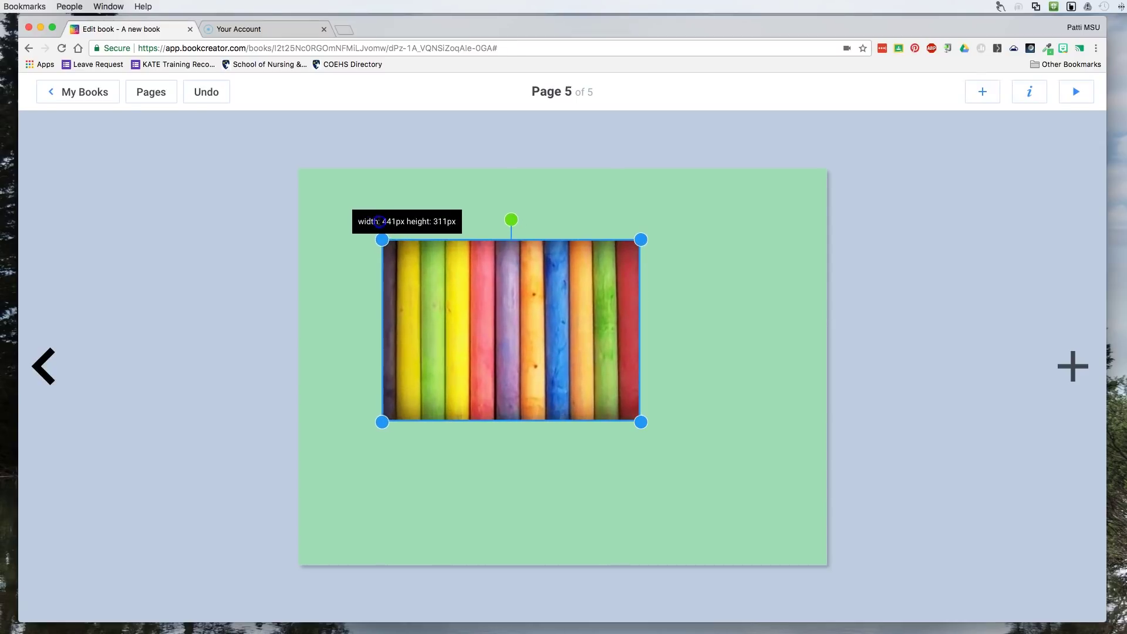
drag(537, 305, 583, 270)
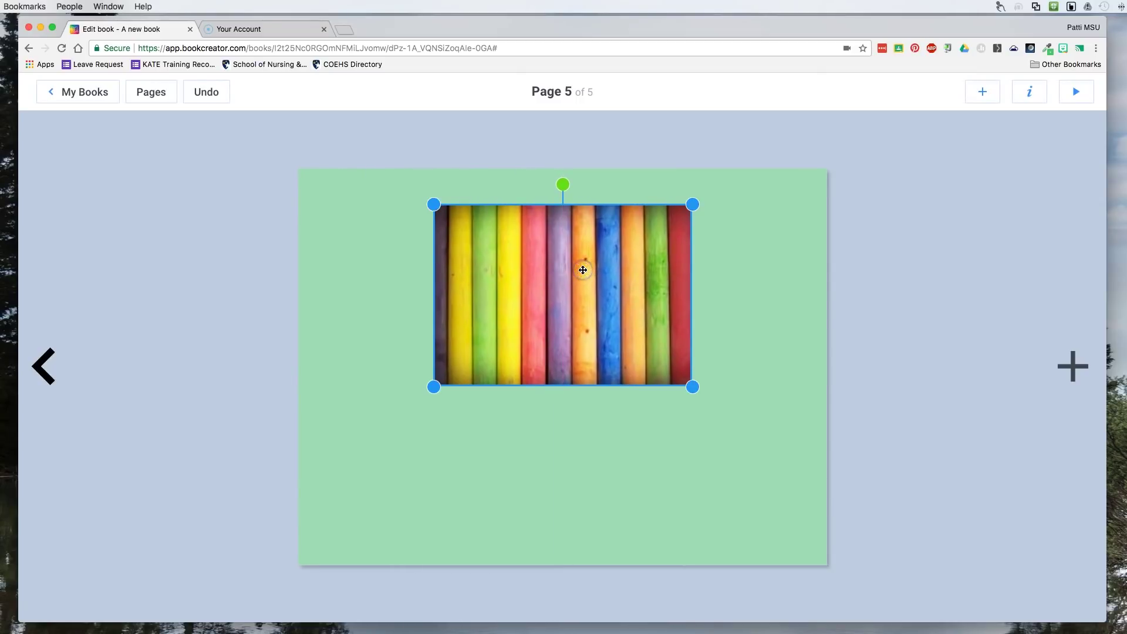
drag(562, 184, 567, 285)
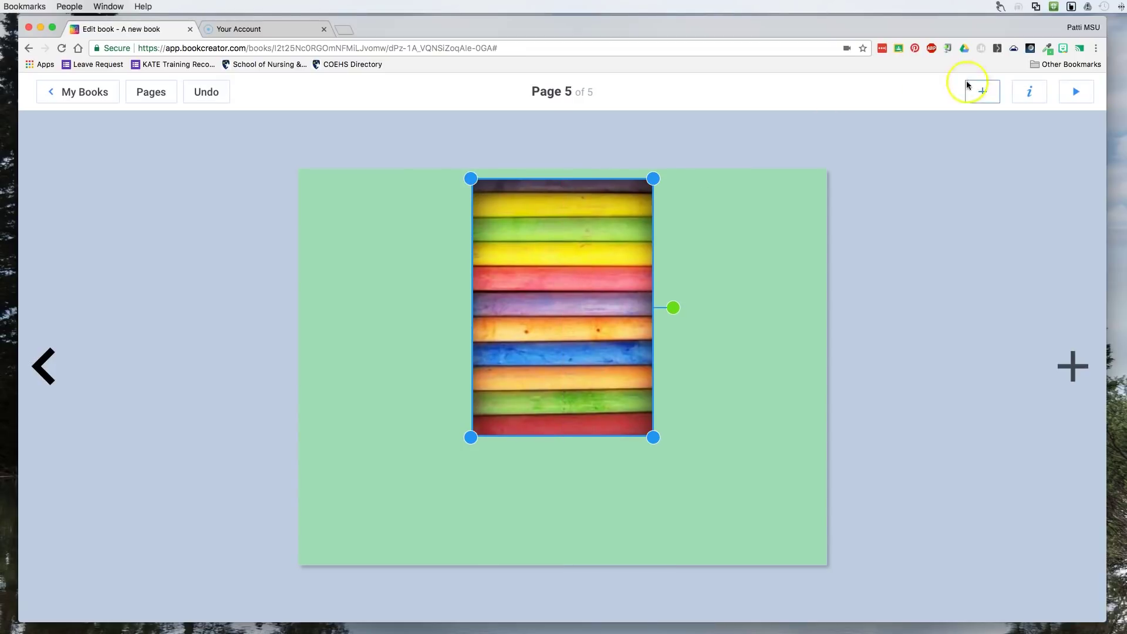
Step: Add the text "This chalk has many colors. Can you tell me what they are?" to page 5 and place it below the chalk image
click(982, 92)
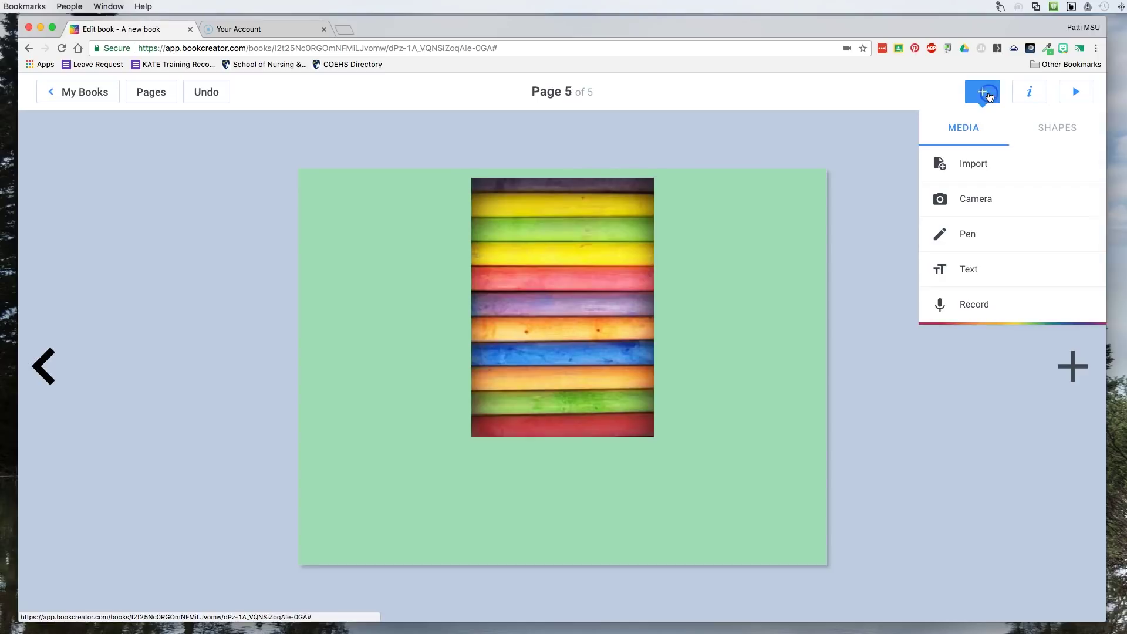
click(978, 262)
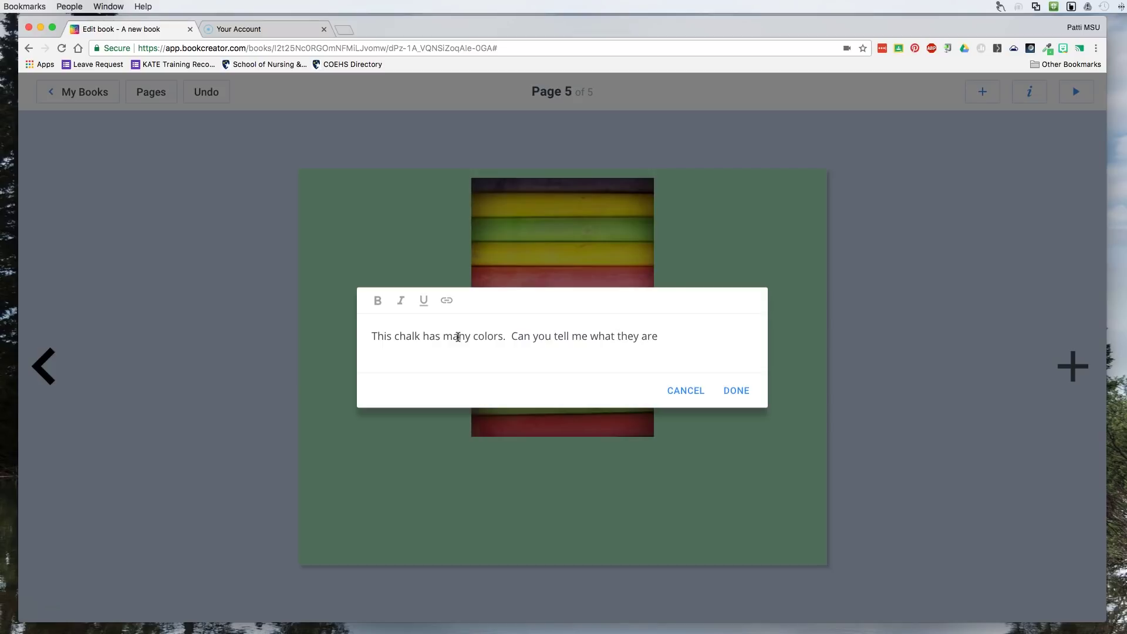
click(736, 389)
drag(581, 230, 632, 449)
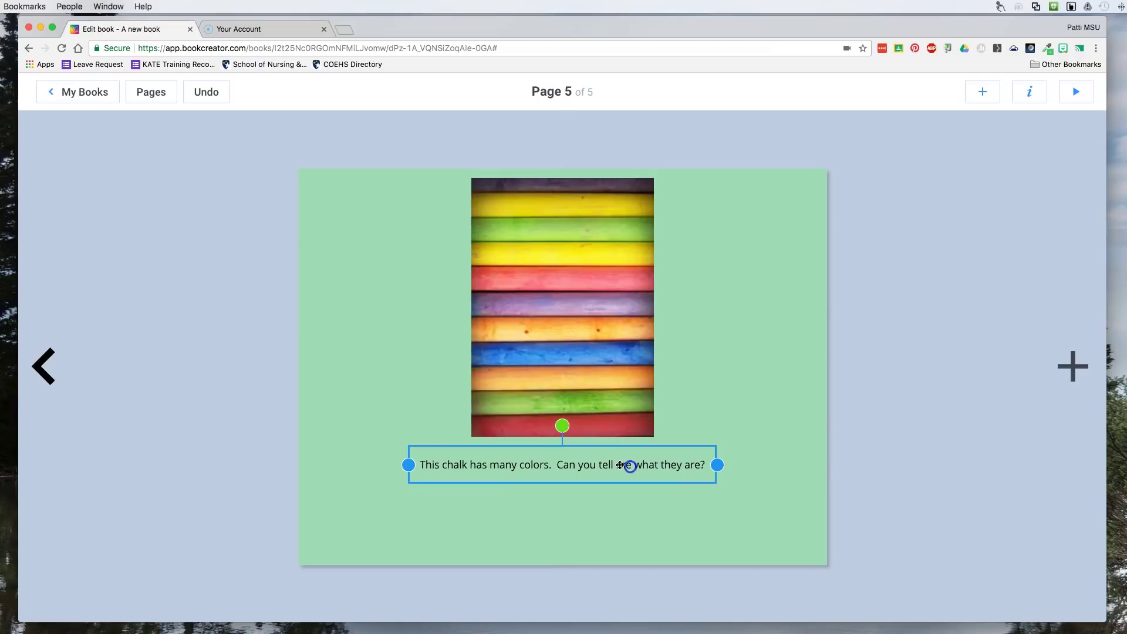
Step: Enlarge the caption text to size 45, widen its text box and centre the box beneath the chalk image
click(611, 480)
click(1027, 92)
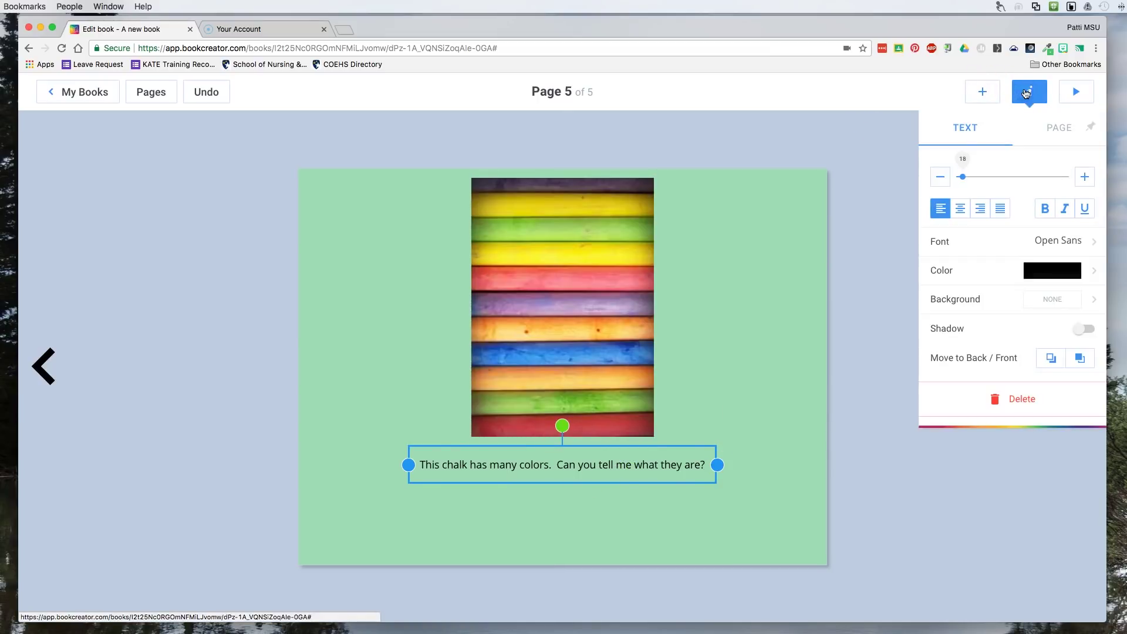
click(1086, 176)
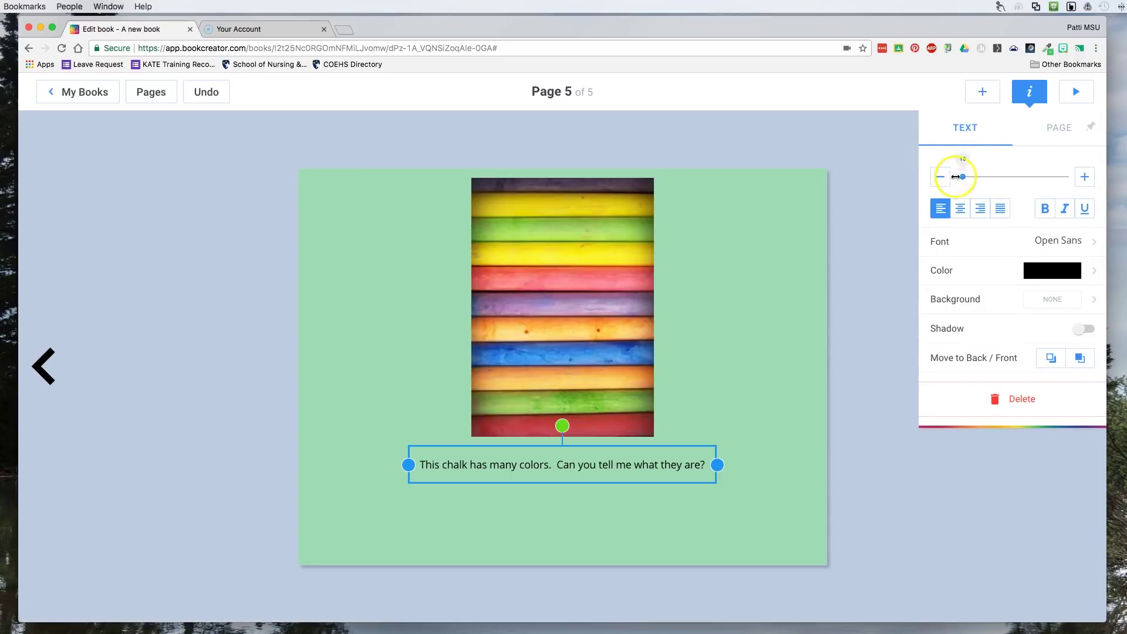
drag(961, 176, 968, 179)
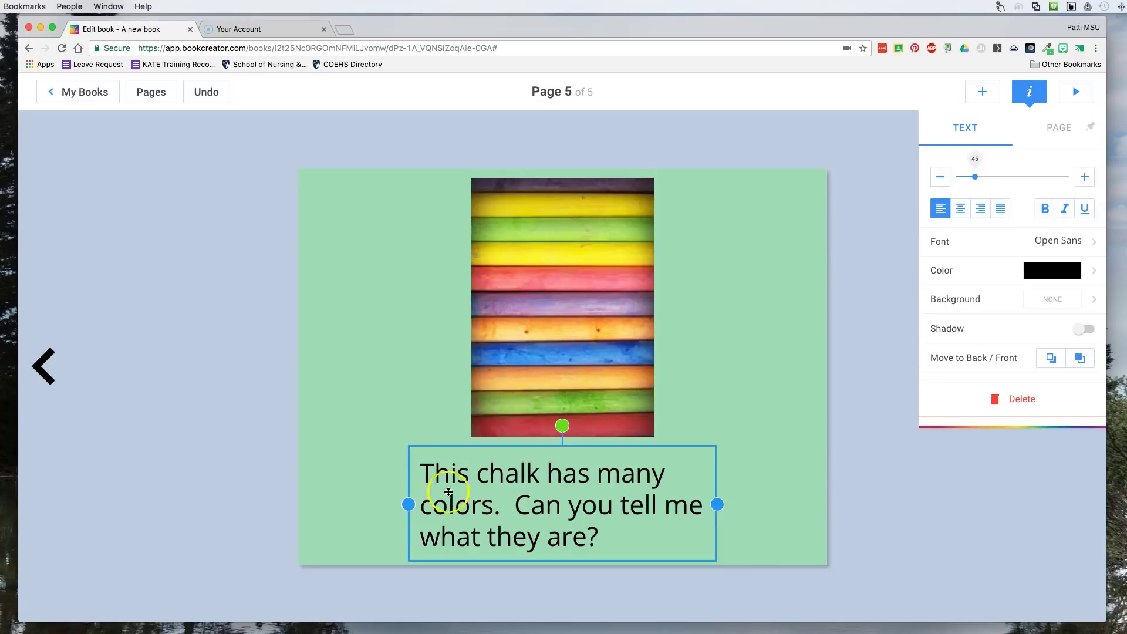
drag(717, 504, 792, 504)
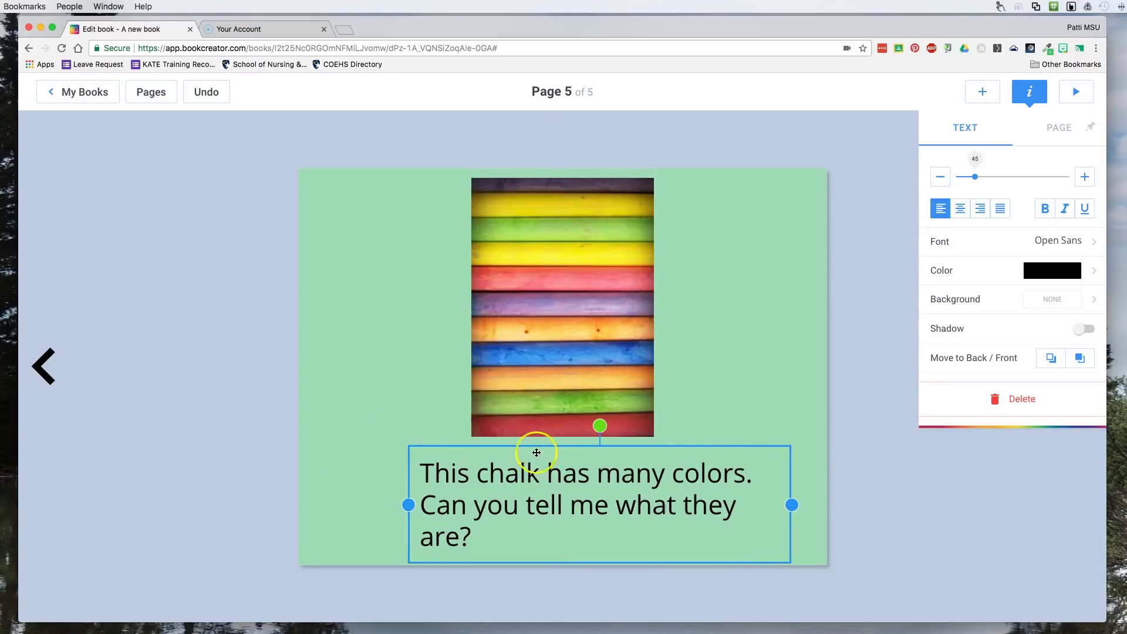
mouse_move(523, 453)
mouse_down()
mouse_move(501, 442)
mouse_move(509, 449)
mouse_up()
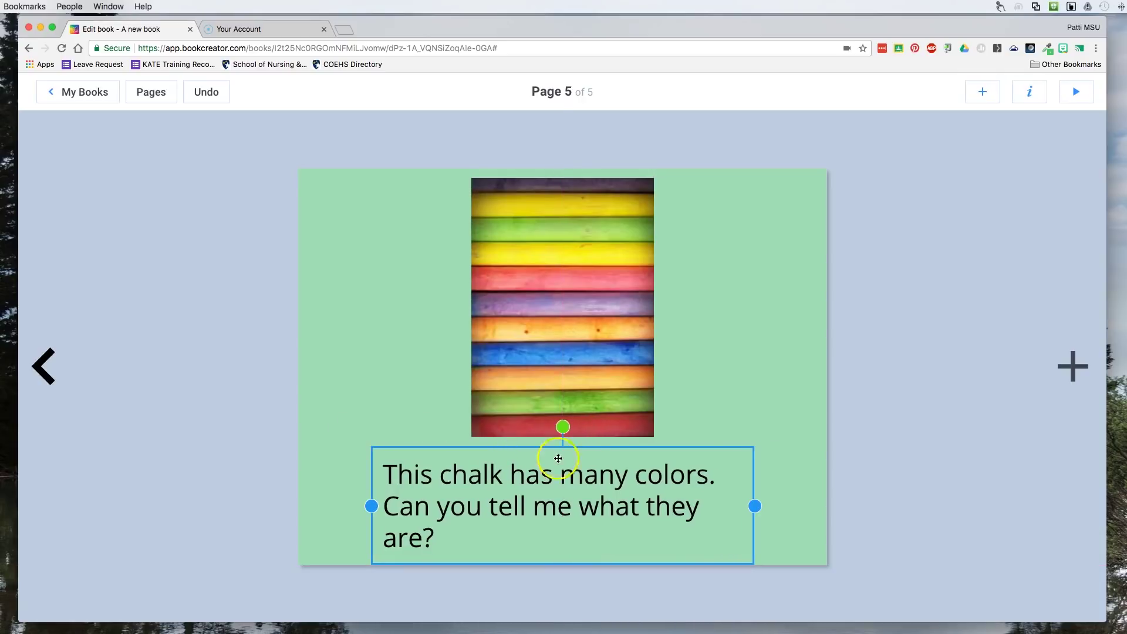
Step: Centre-align the caption text and change its font to Noto Sans
click(1034, 98)
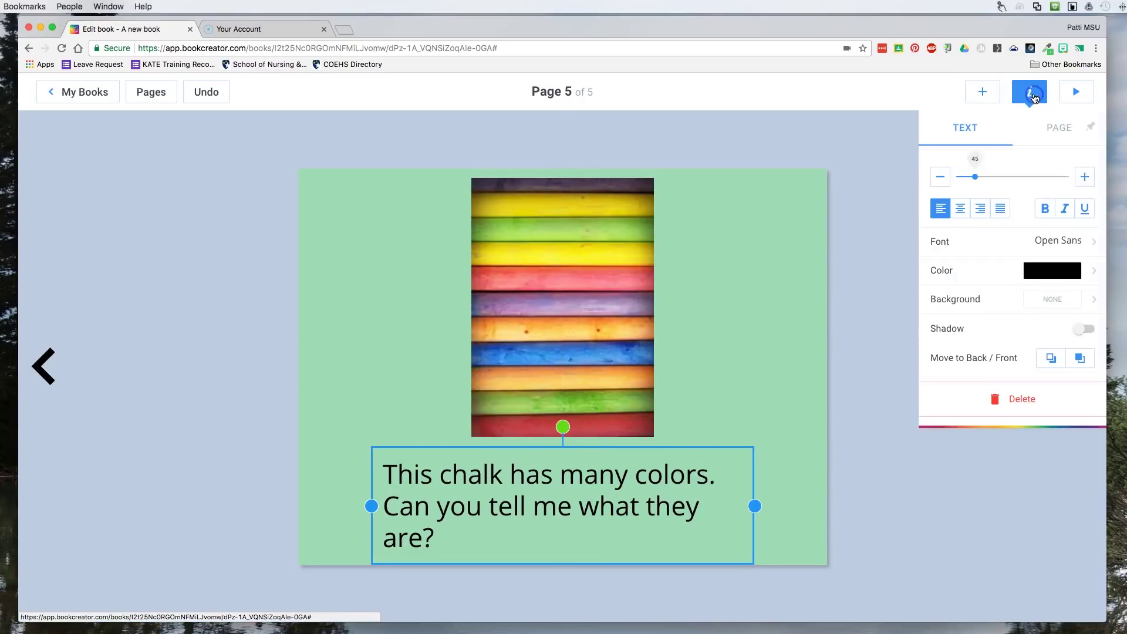
click(962, 209)
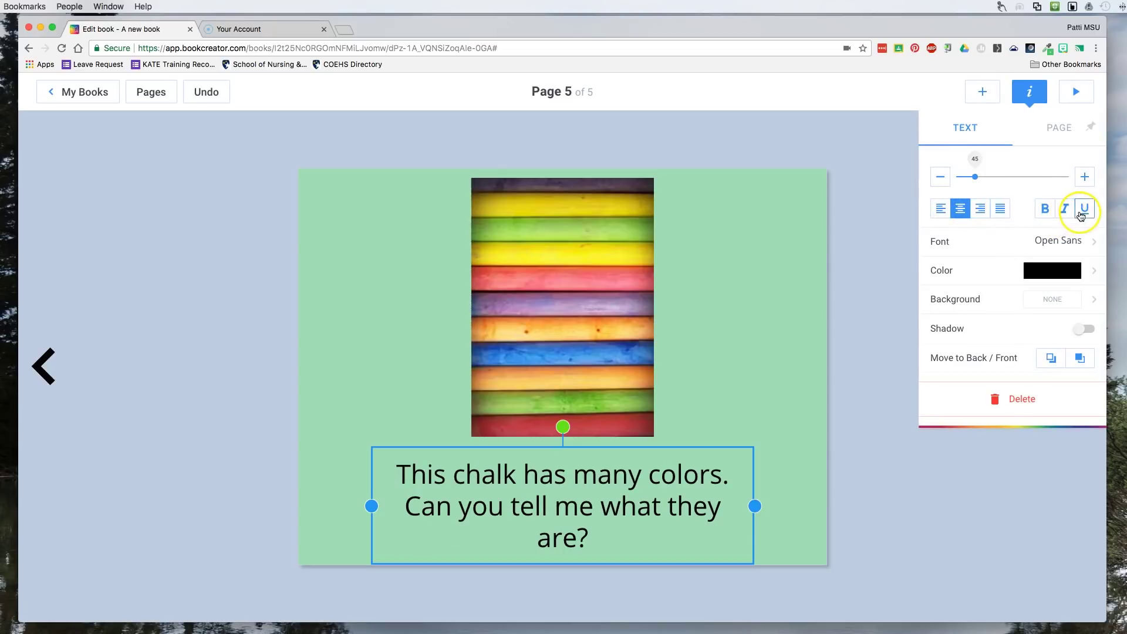
click(1064, 241)
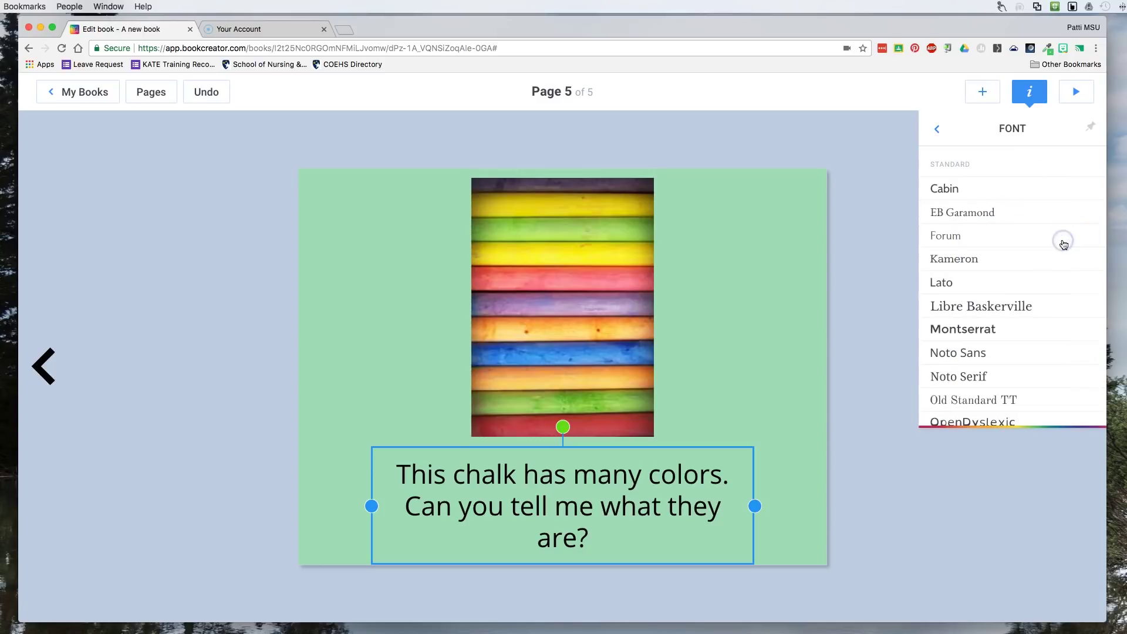
scroll(996, 282, down, 5)
scroll(997, 311, down, 10)
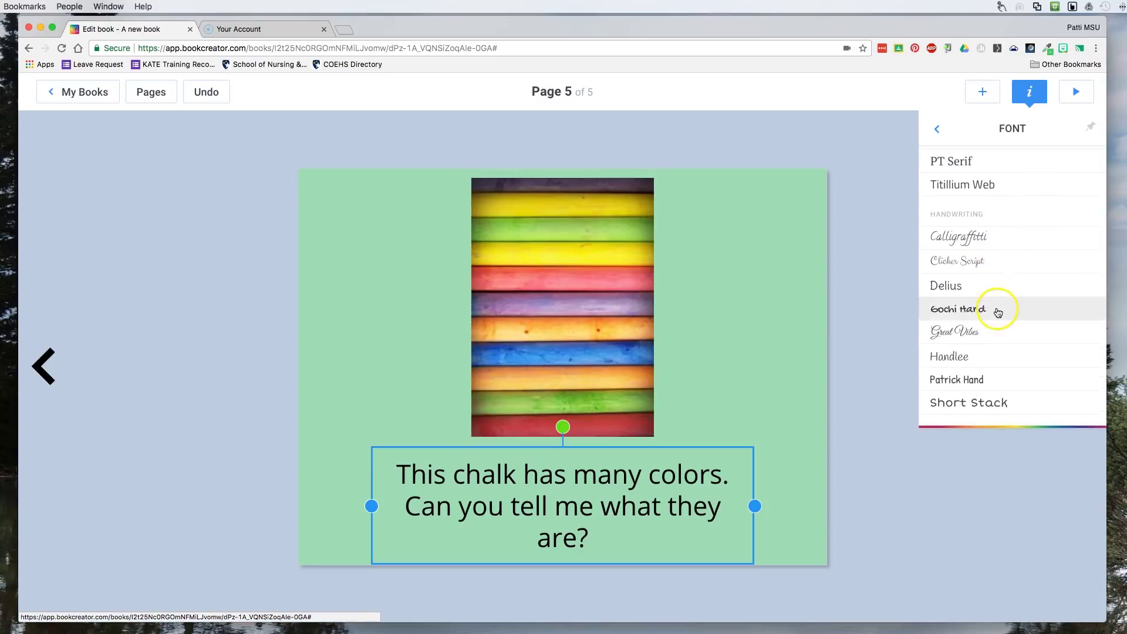
scroll(998, 308, up, 15)
scroll(989, 307, down, 1)
click(964, 319)
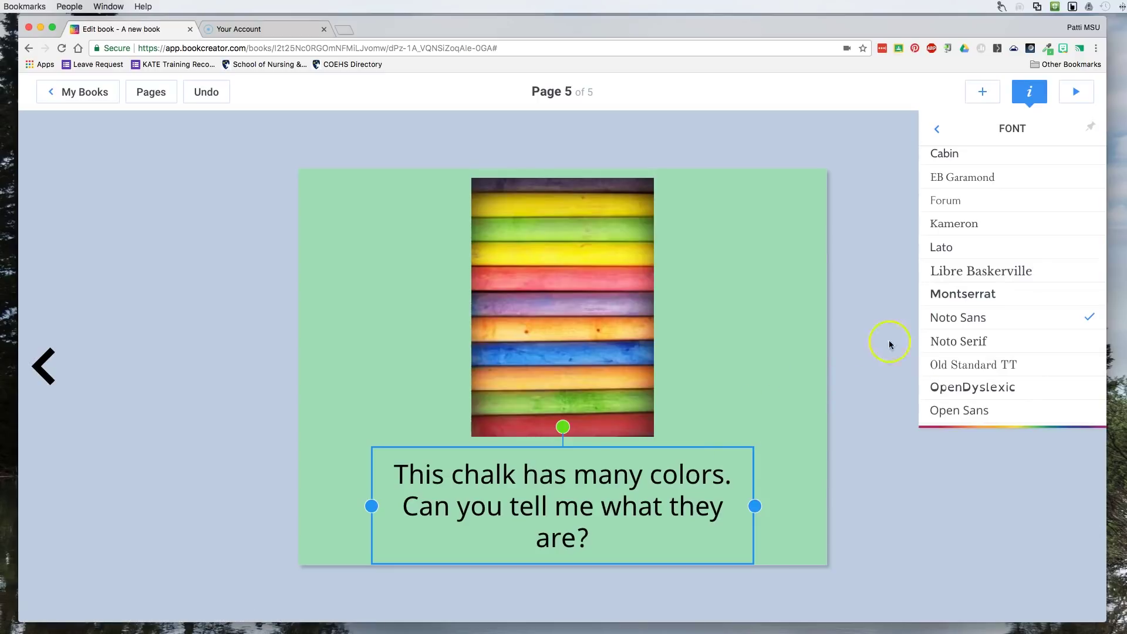
click(1029, 92)
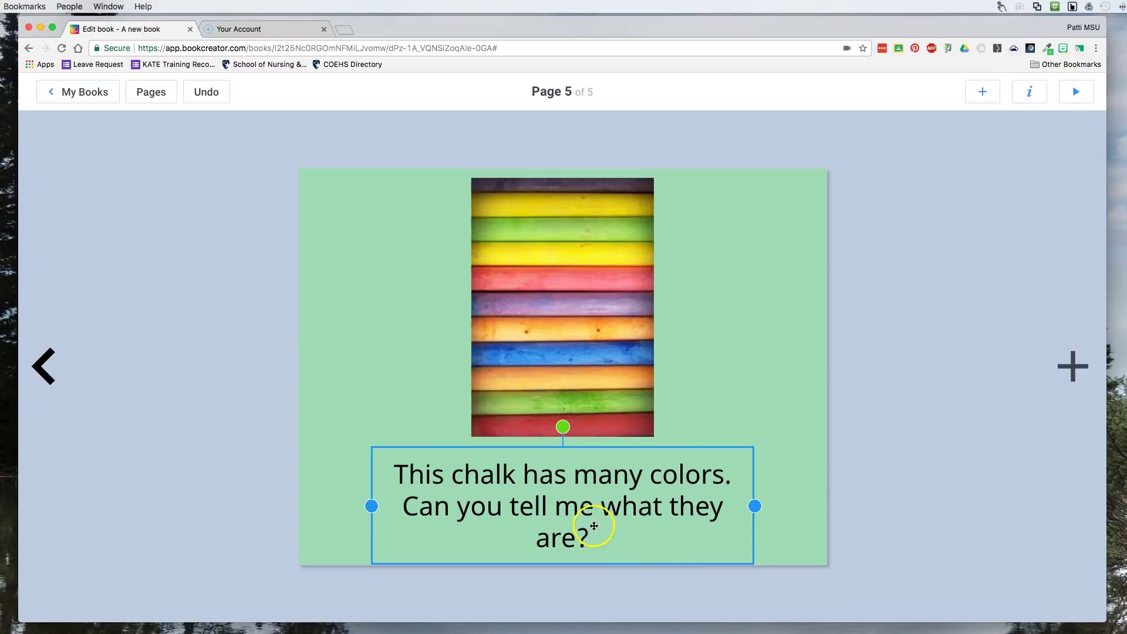
Step: Change the caption's text color to dark blue
click(1030, 92)
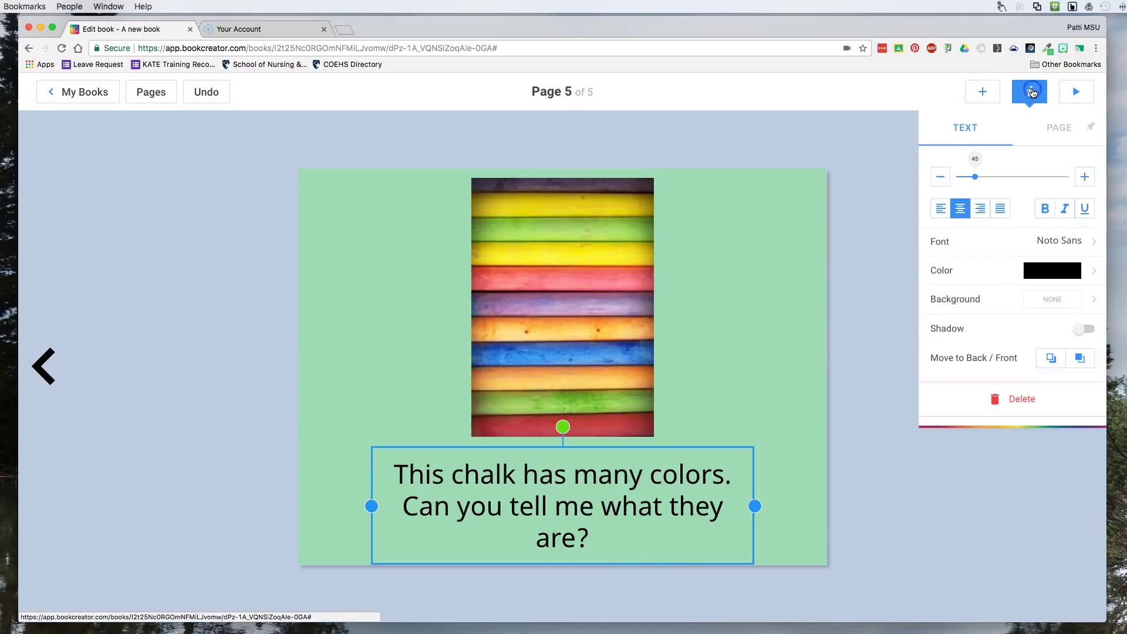
click(1092, 271)
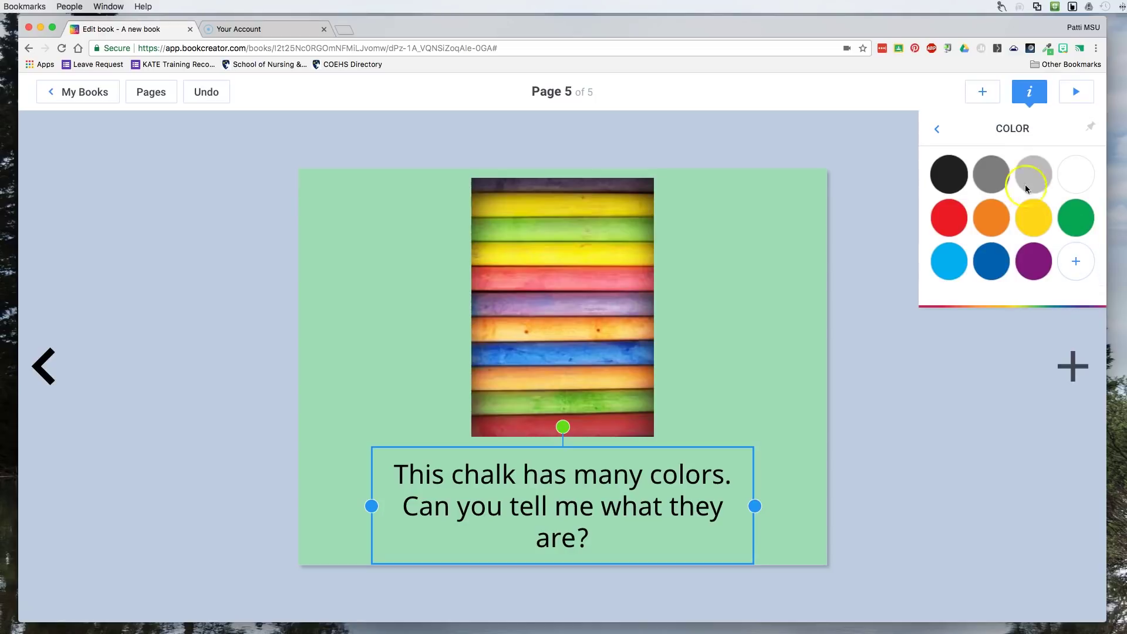
click(989, 266)
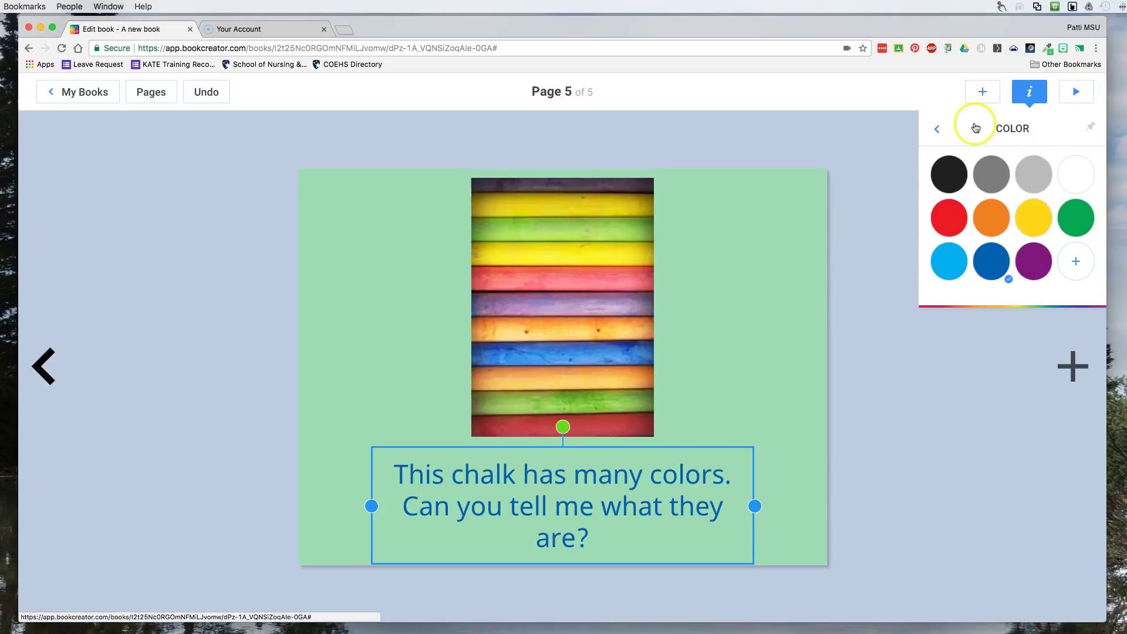
click(935, 130)
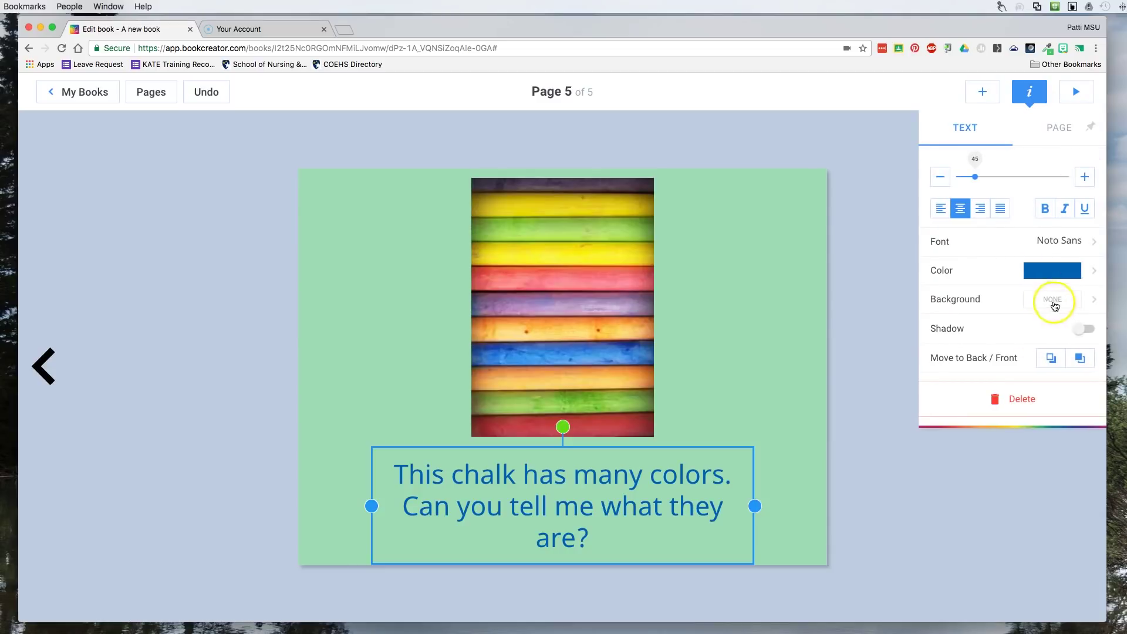
Step: Try the shadow option on the caption, look at the page background choices and deselect the text box
click(1094, 329)
click(1087, 330)
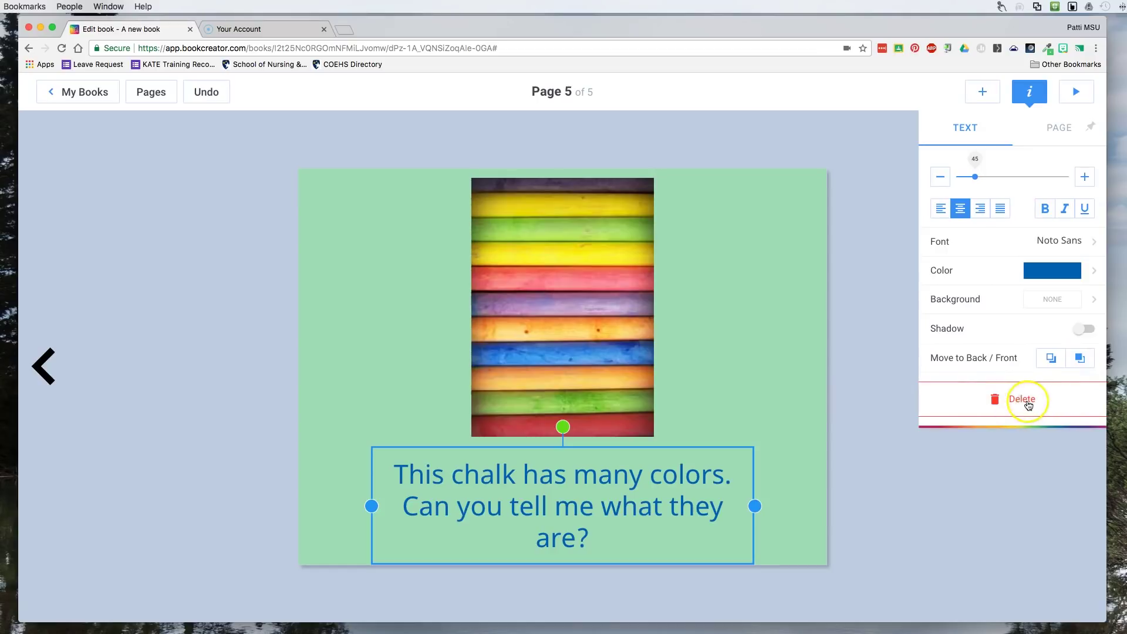
click(1058, 127)
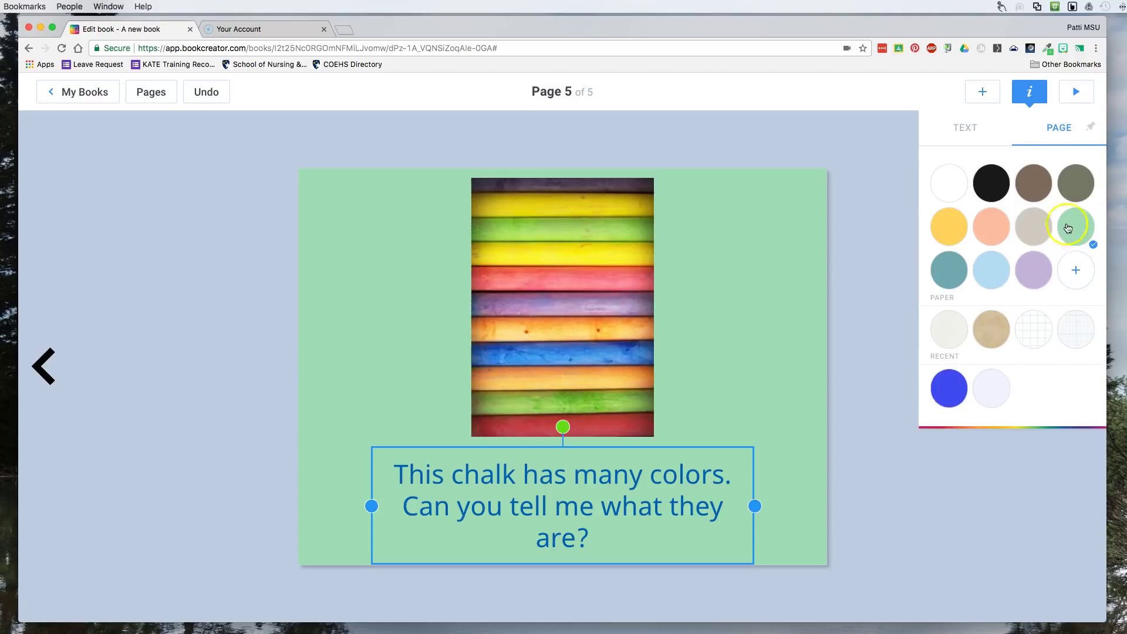
click(771, 232)
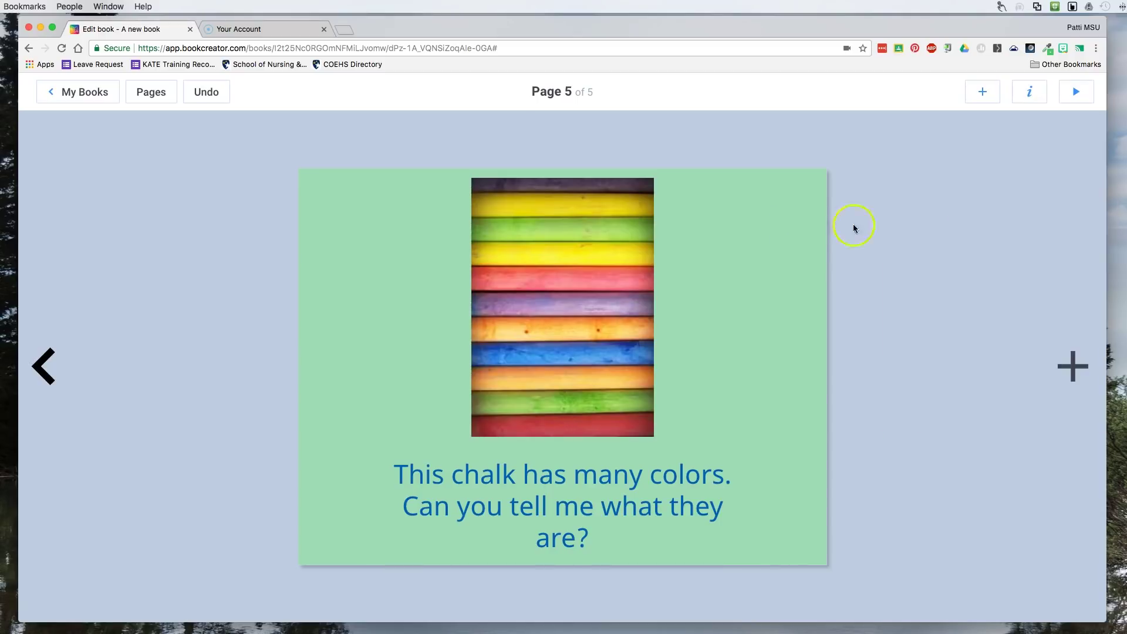
Step: Preview the book, look back at the parrot and sunflower spread, go forward to the last spread and return to editing
click(1076, 92)
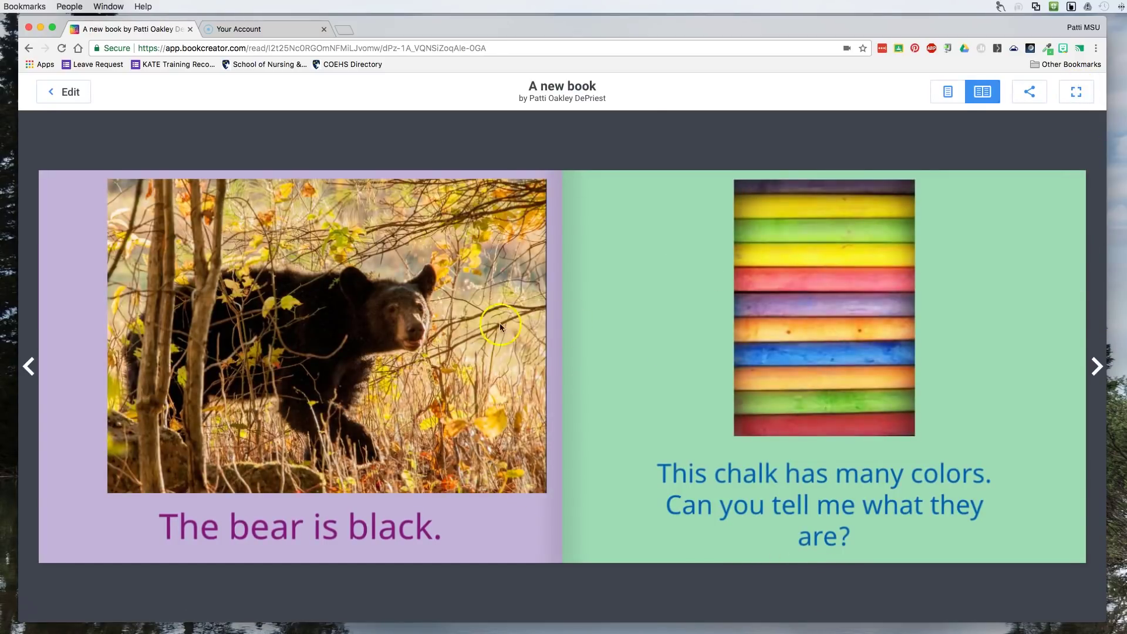
click(29, 366)
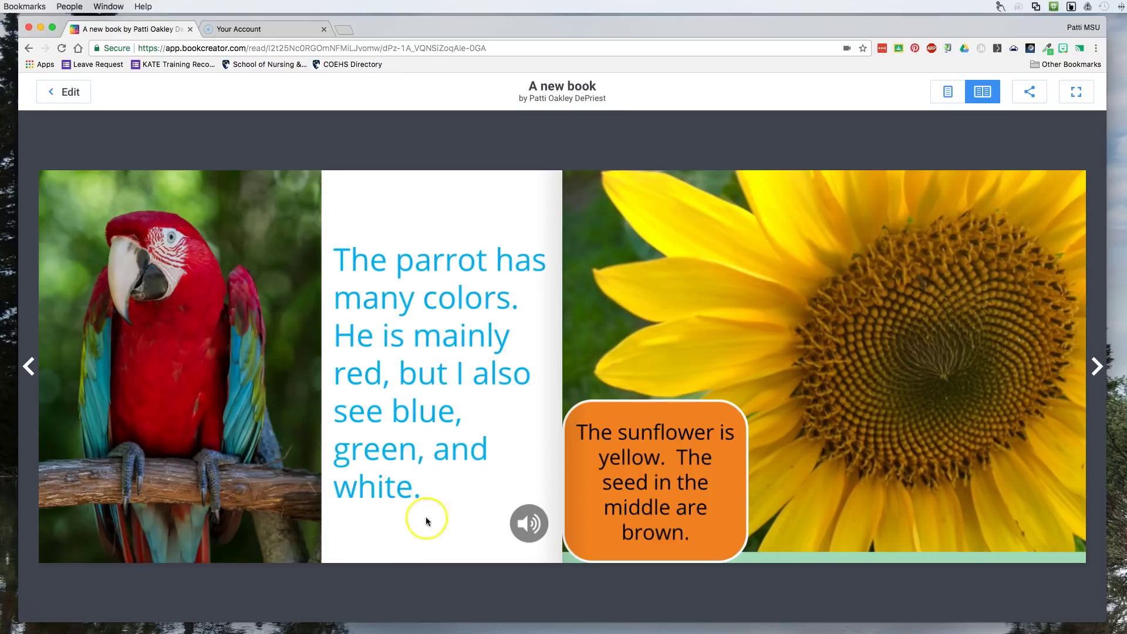
click(1096, 367)
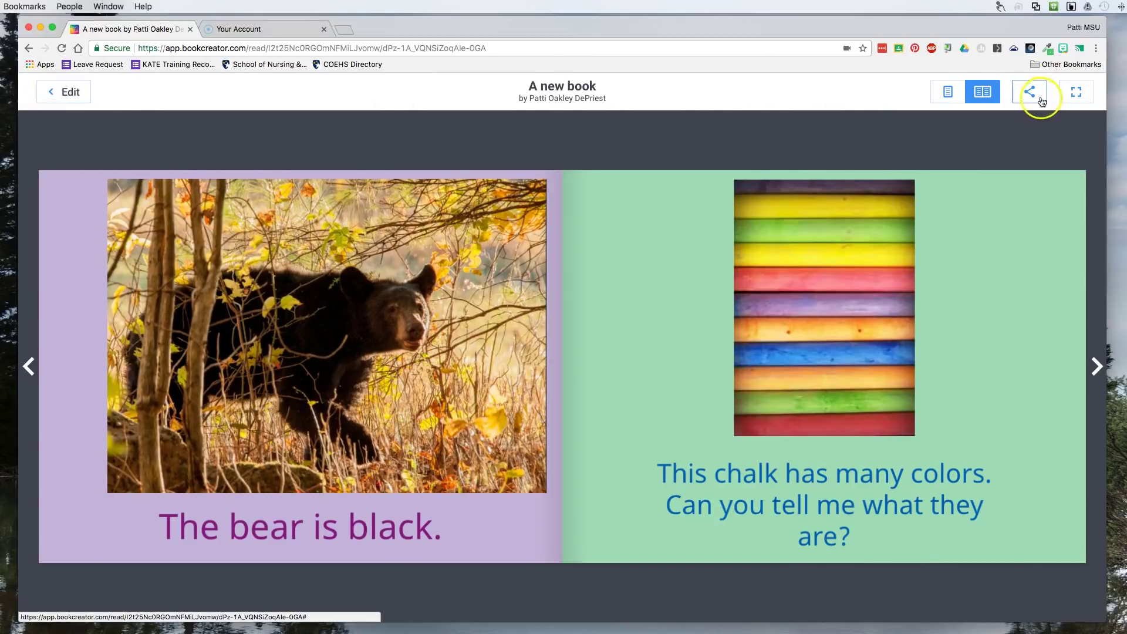
click(68, 91)
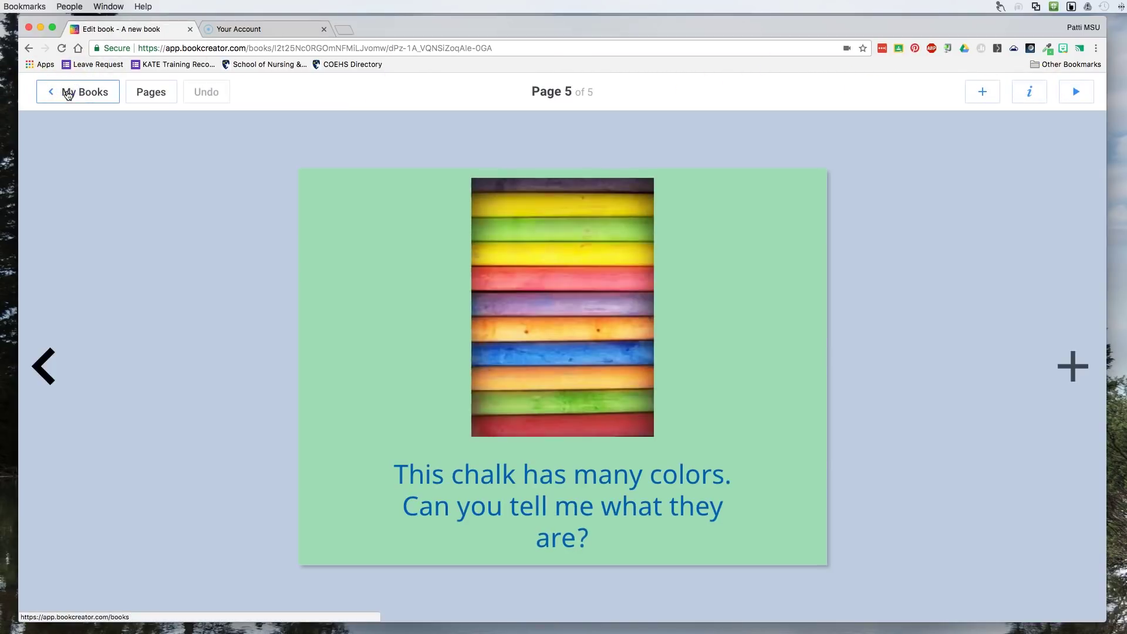
Step: Leave the book for the My Books library and create a new book in the Landscape 4:3 shape
click(68, 92)
click(67, 95)
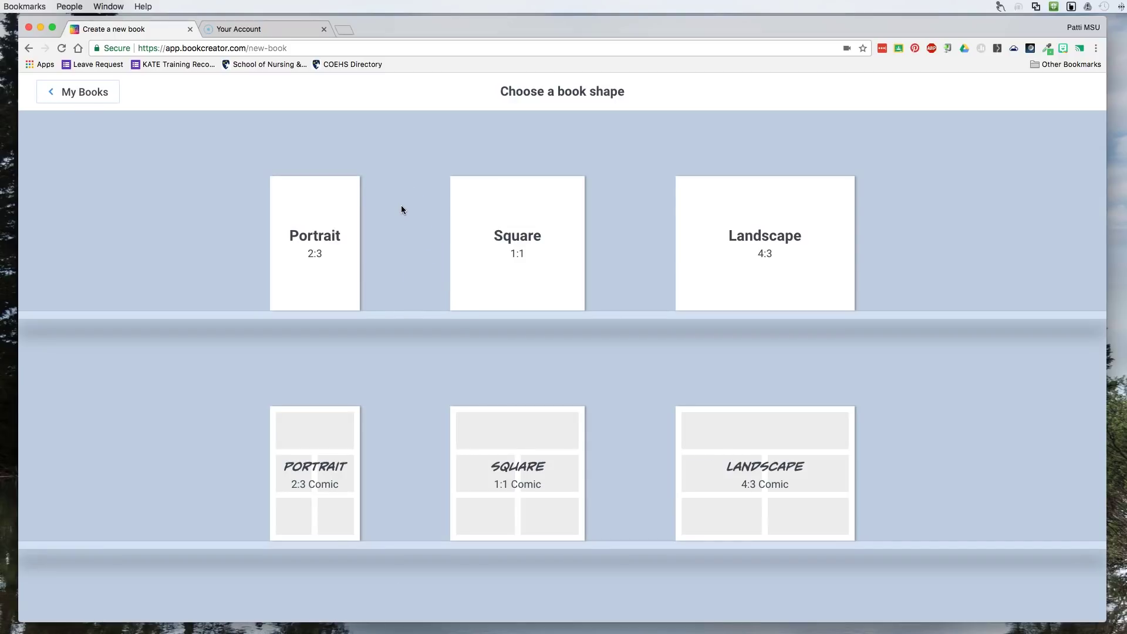
click(345, 254)
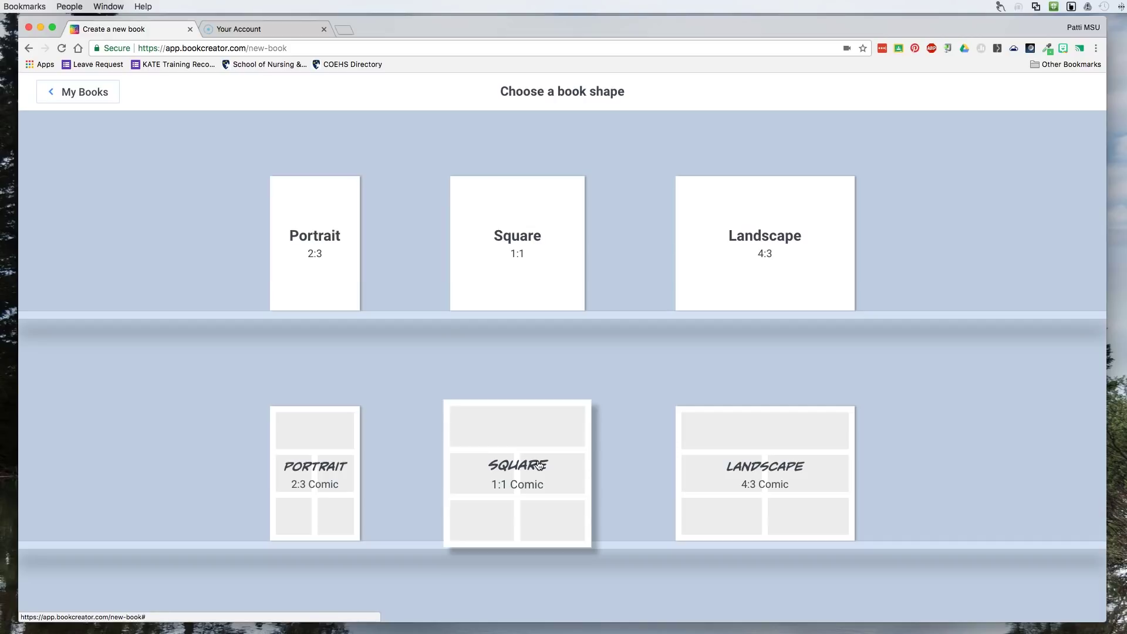
click(776, 257)
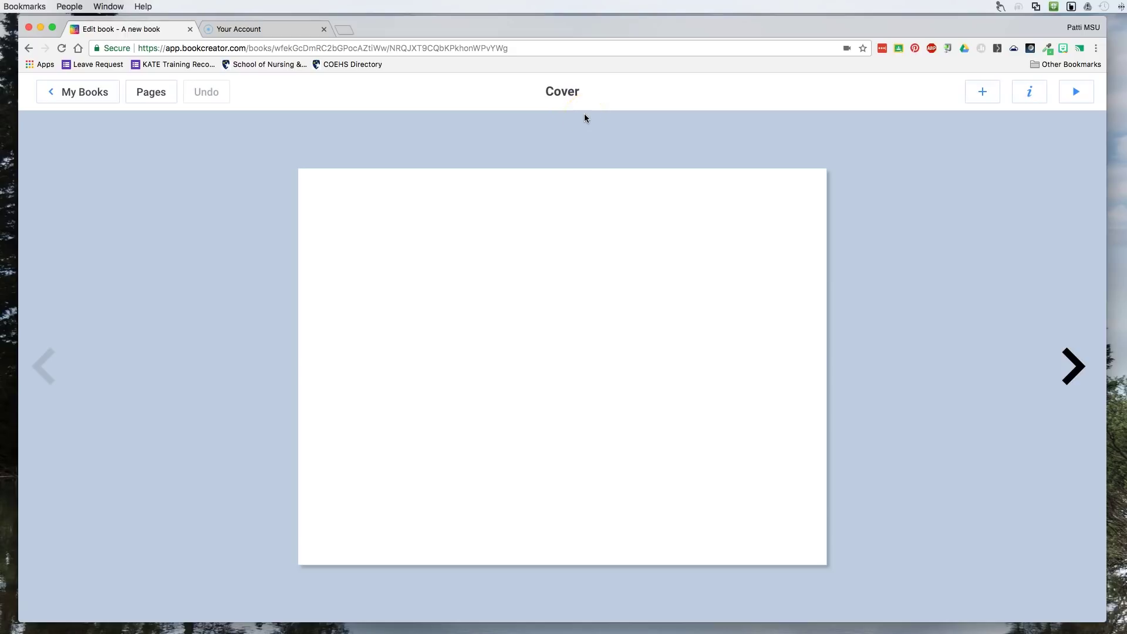
Step: Give the new book's cover a custom light green background, adjusting the hue and brightness before applying it
click(1035, 94)
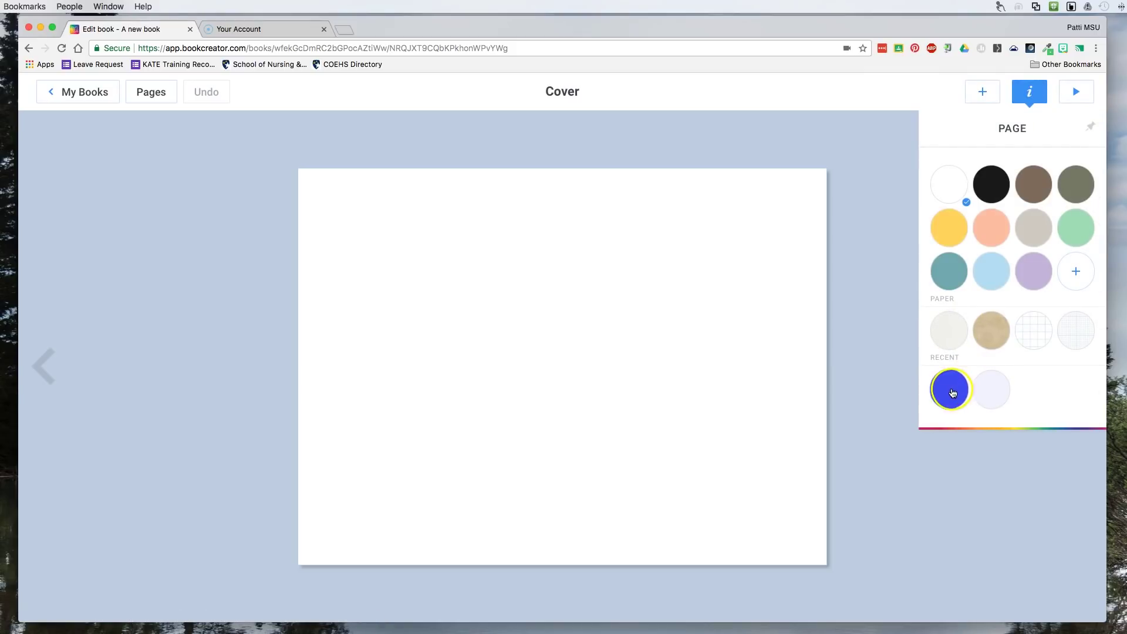
click(1076, 273)
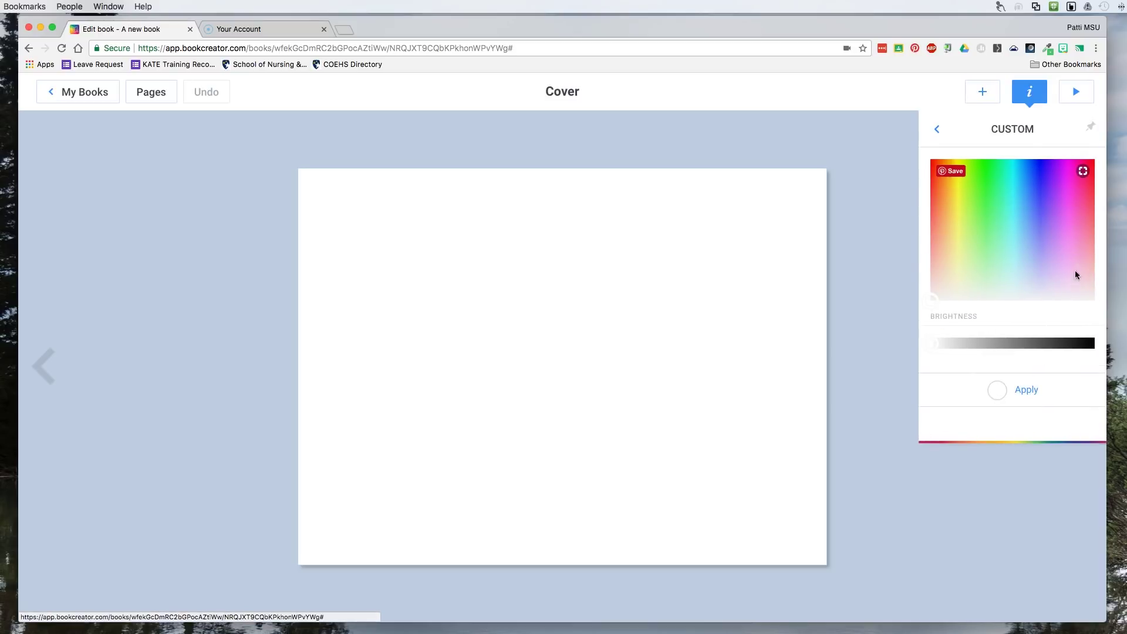
click(996, 210)
click(1012, 358)
drag(1014, 354, 983, 345)
click(1017, 391)
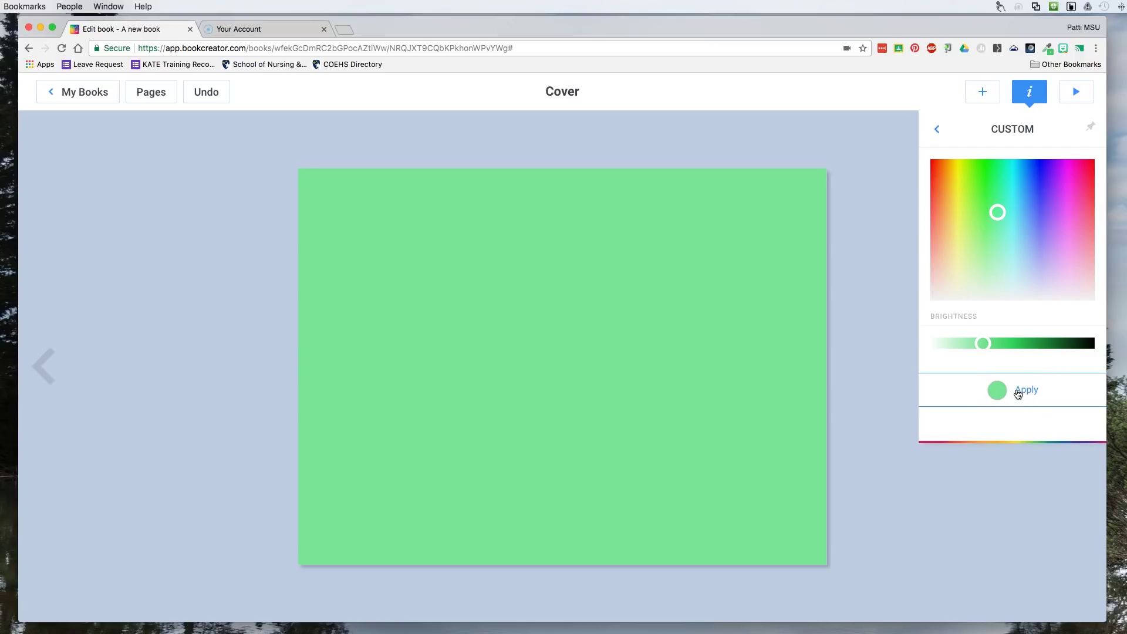
click(937, 130)
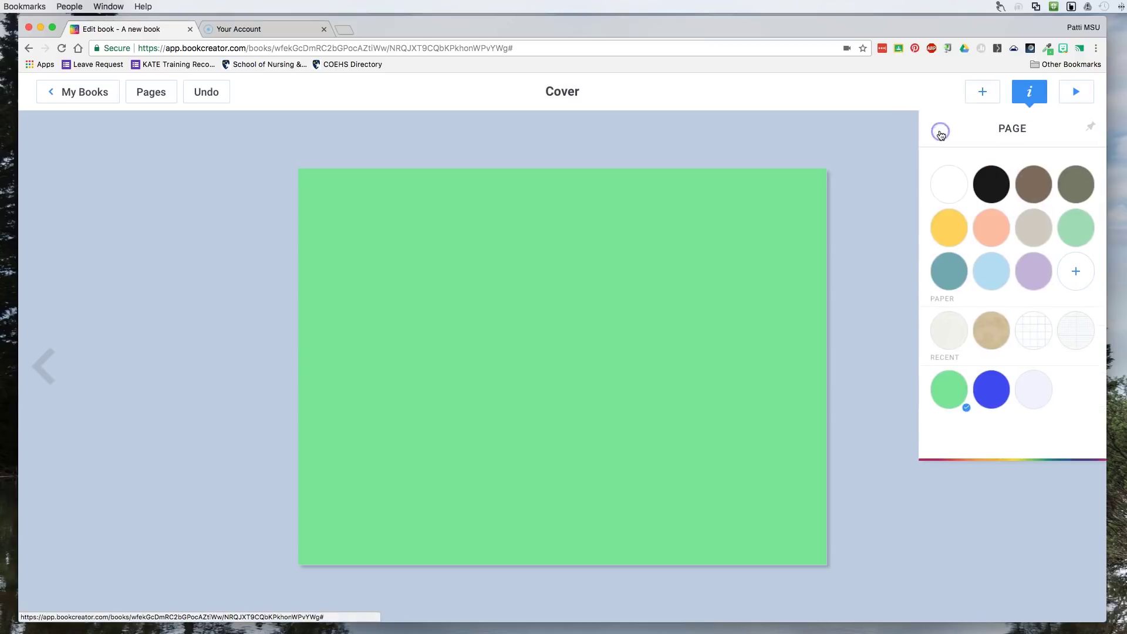
Step: Add the title text "My Animal Book" to the cover and place it in the upper centre
click(986, 94)
click(985, 276)
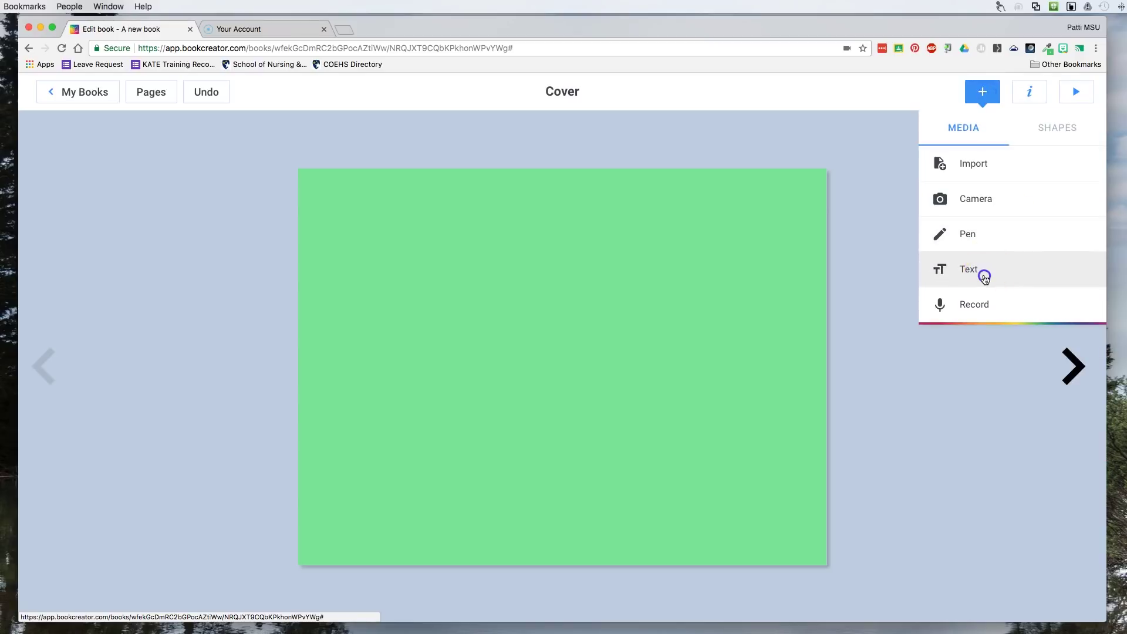
click(448, 335)
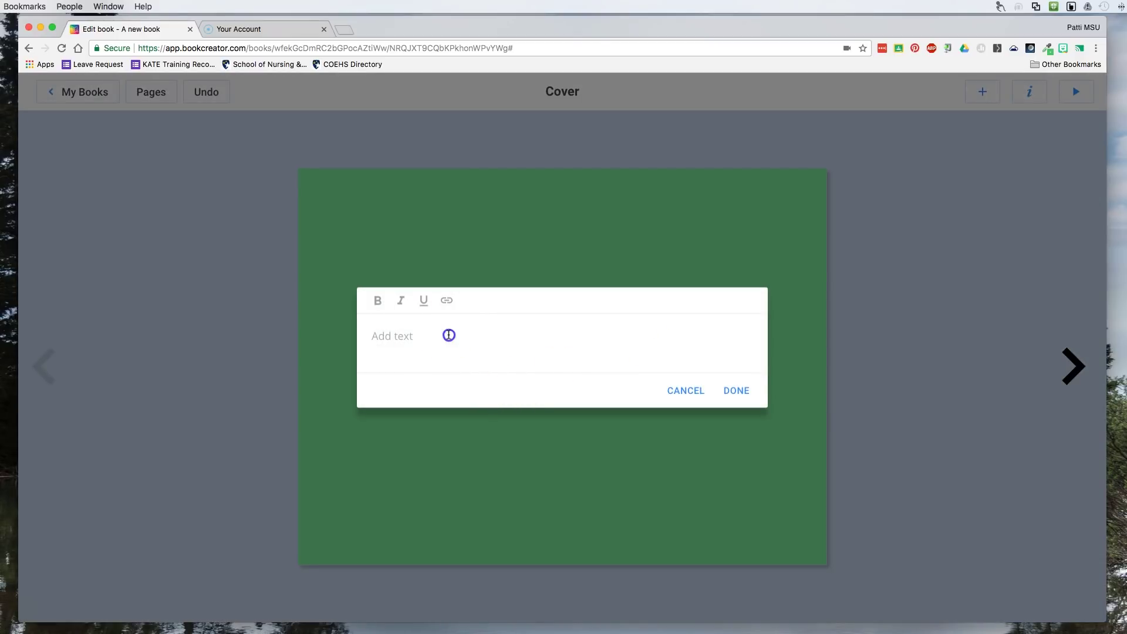
text(My Animal Book)
click(737, 391)
drag(478, 230, 616, 223)
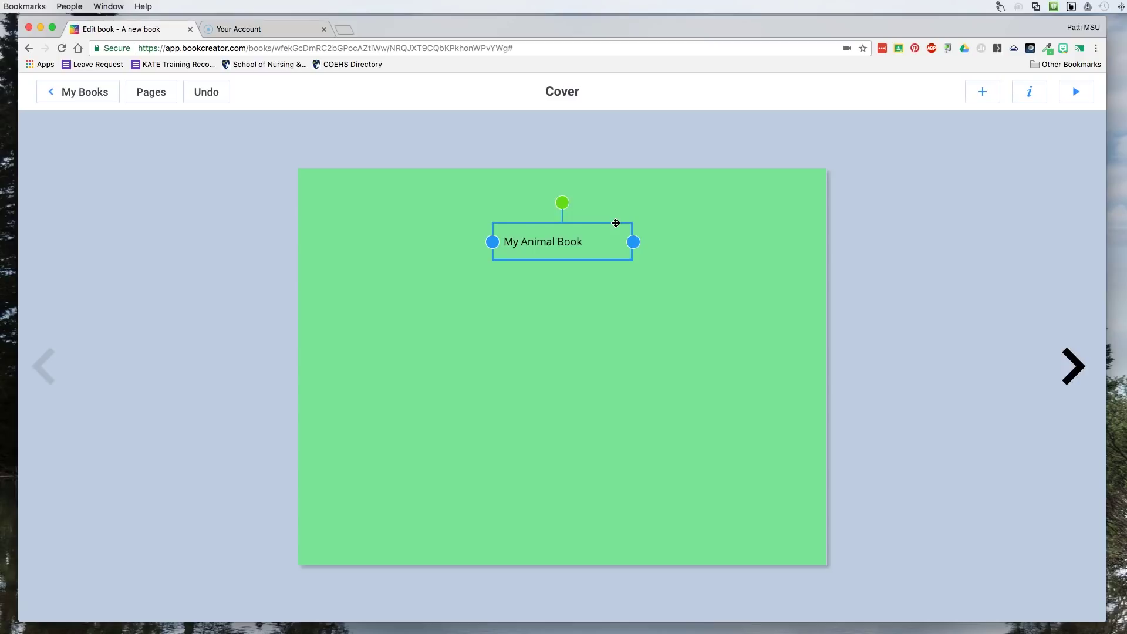
mouse_move(509, 232)
mouse_down()
mouse_move(600, 256)
mouse_move(576, 268)
mouse_move(549, 242)
mouse_up()
mouse_move(550, 242)
mouse_down()
mouse_move(614, 221)
mouse_move(558, 237)
mouse_up()
click(582, 236)
click(583, 236)
click(507, 243)
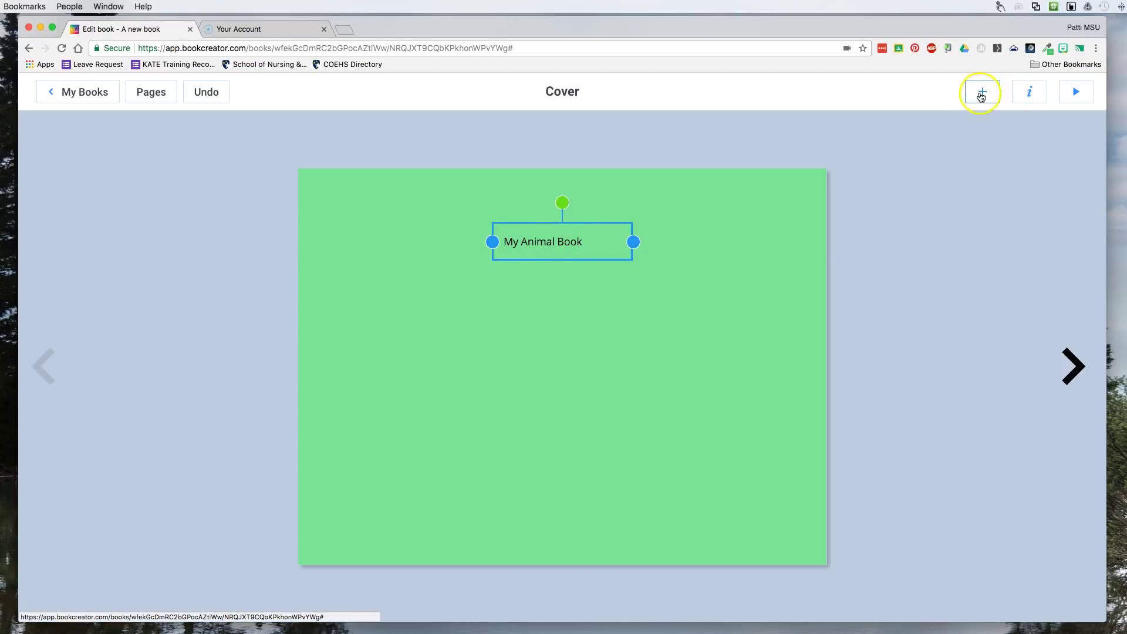
Step: Set the cover title to size 121 with centred alignment and fit it in a wider text box in the middle of the cover
click(1028, 91)
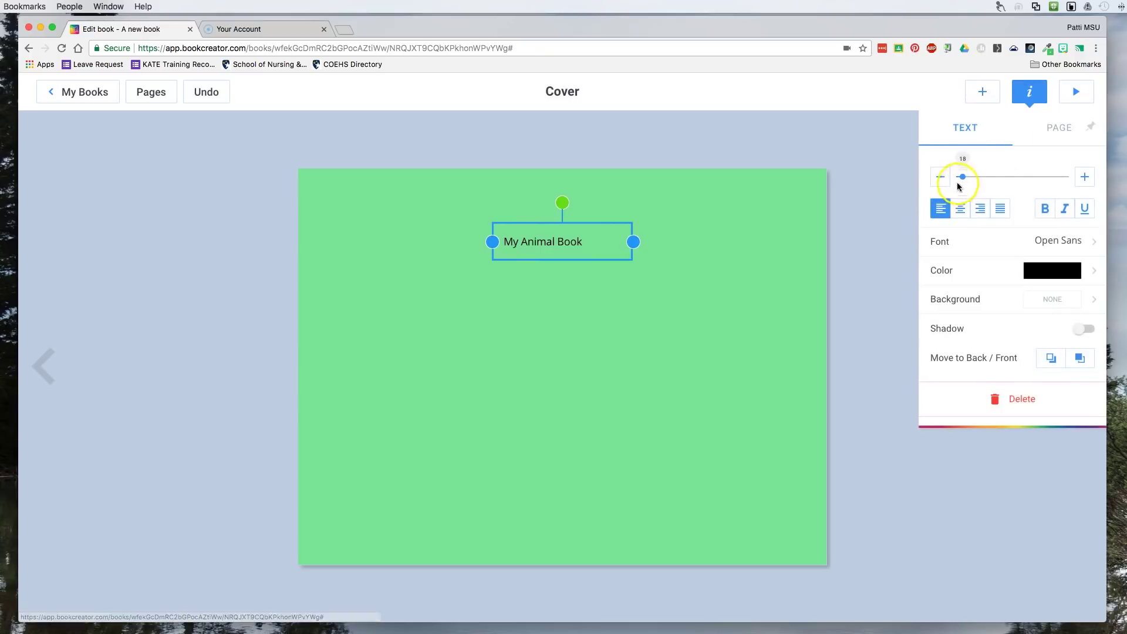
drag(962, 176, 1009, 176)
click(960, 208)
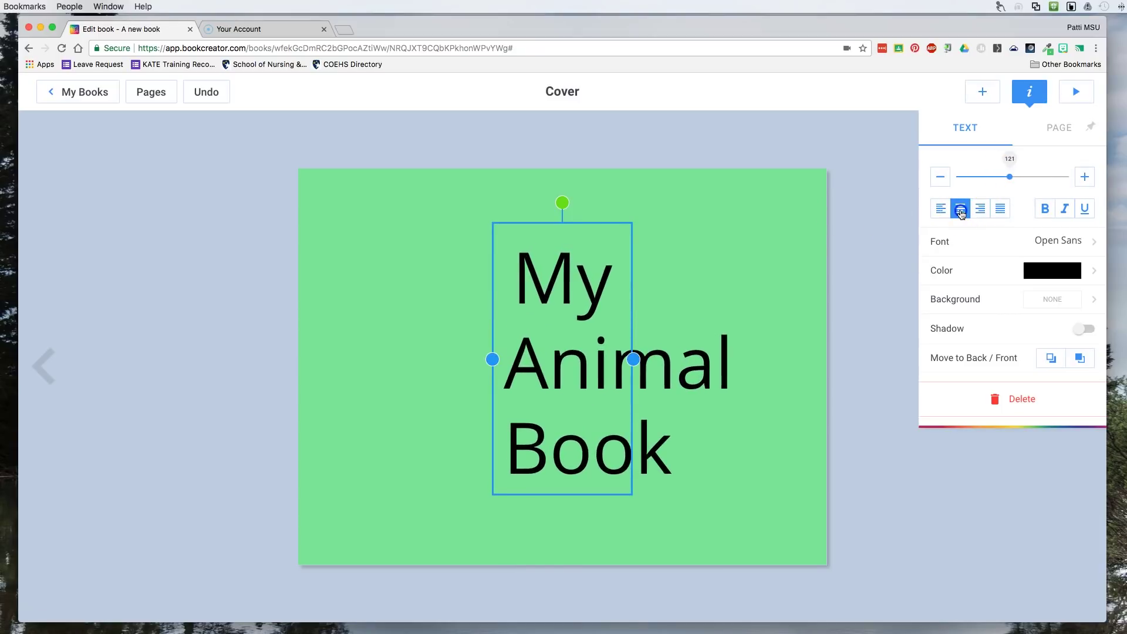
drag(633, 359, 780, 362)
drag(689, 221, 610, 214)
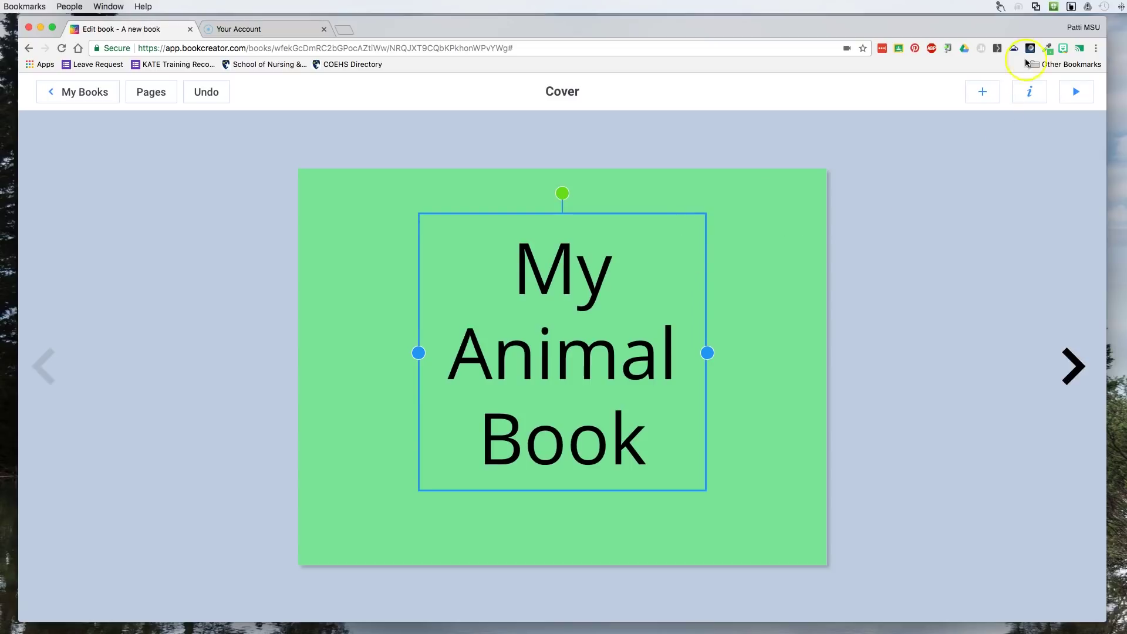
Step: Change the cover title's font to OpenDyslexic
click(1029, 91)
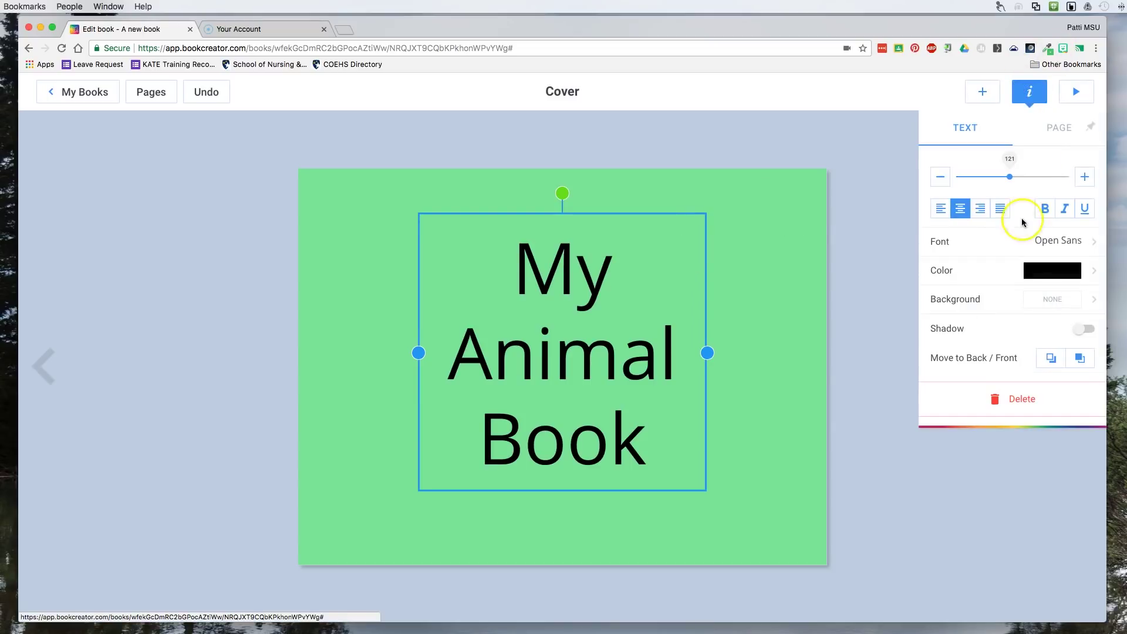
click(1069, 245)
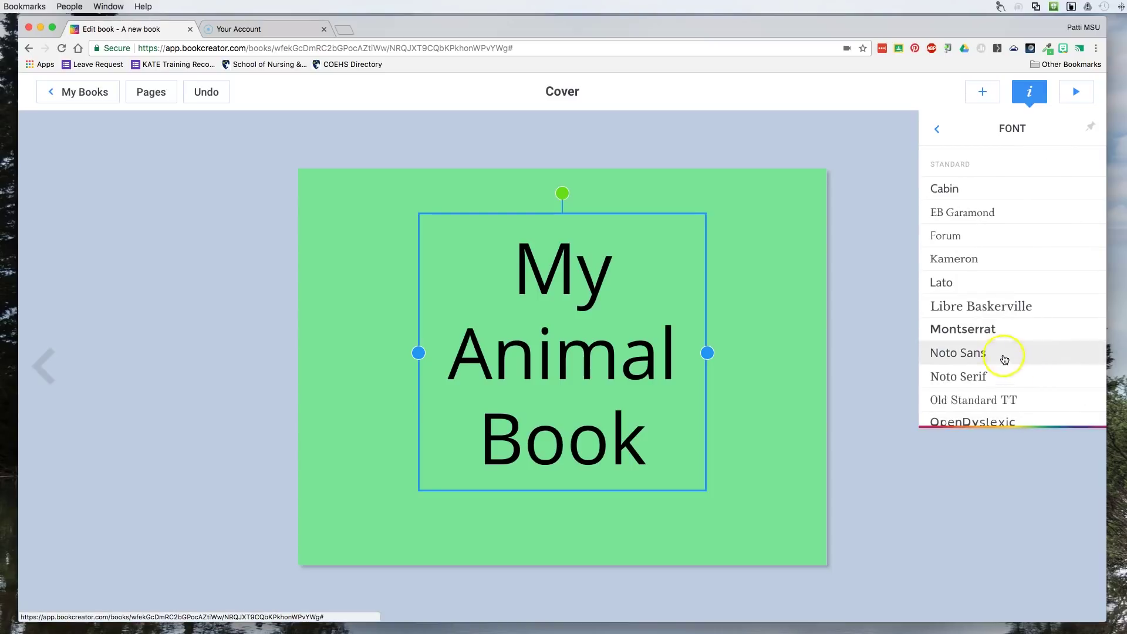
scroll(976, 311, down, 3)
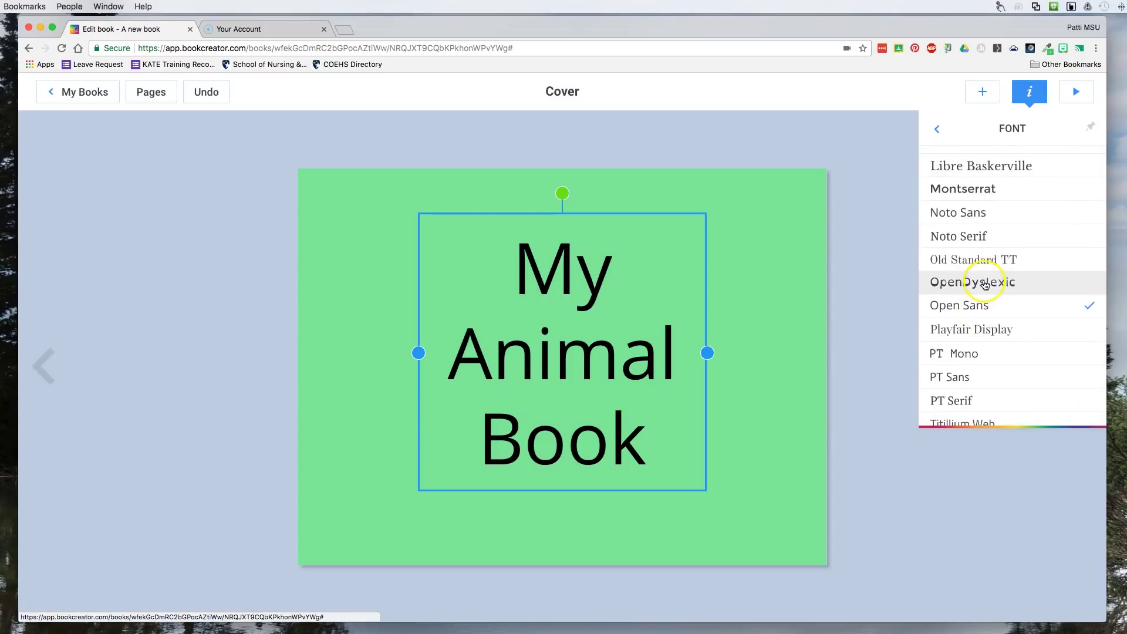
click(978, 282)
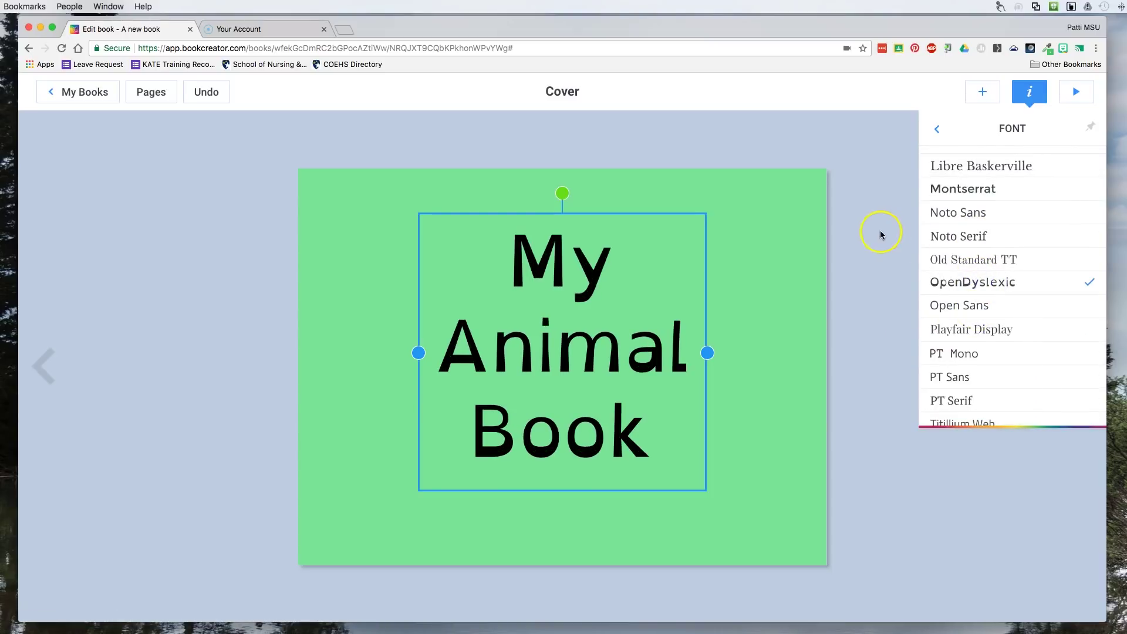
click(939, 129)
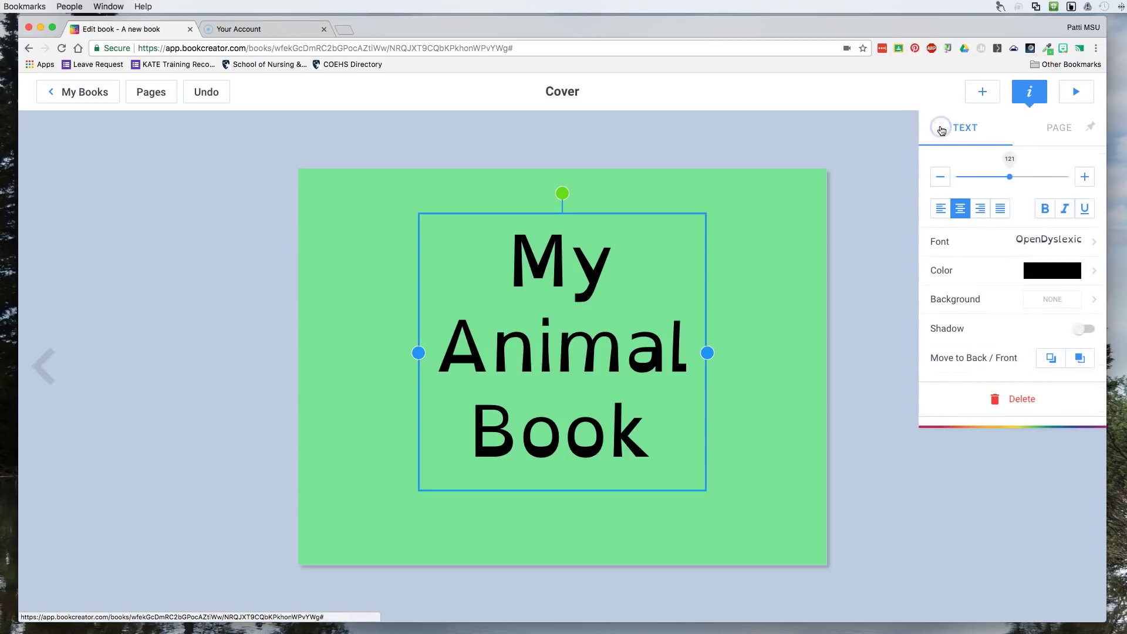
Step: Color the cover title dark blue, trying the purple swatch before settling on dark blue
click(1092, 273)
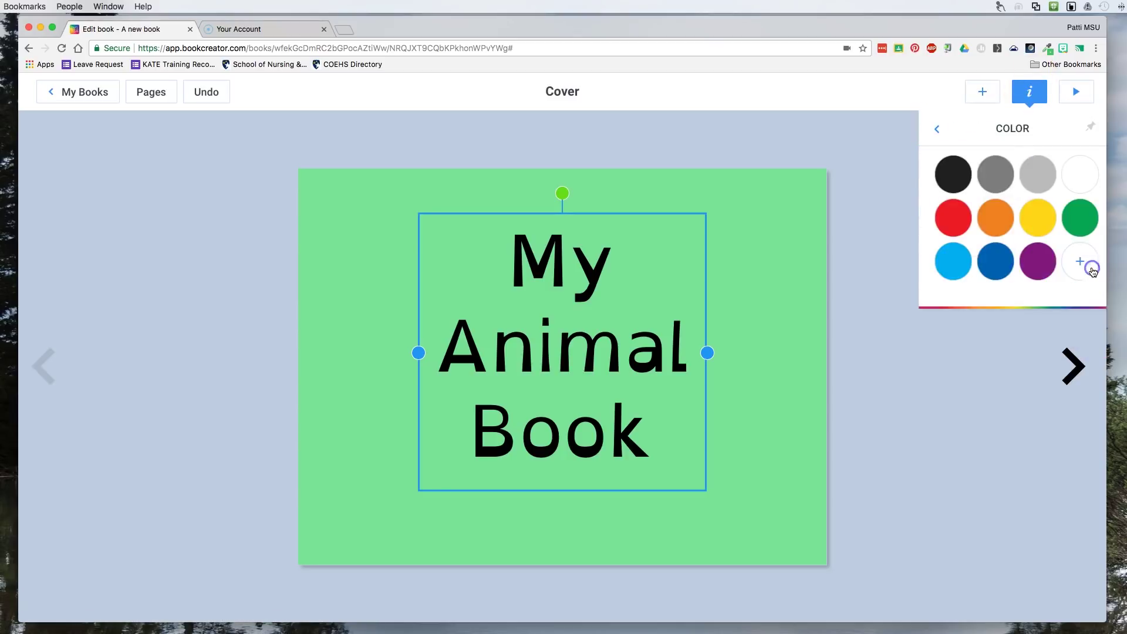
click(987, 267)
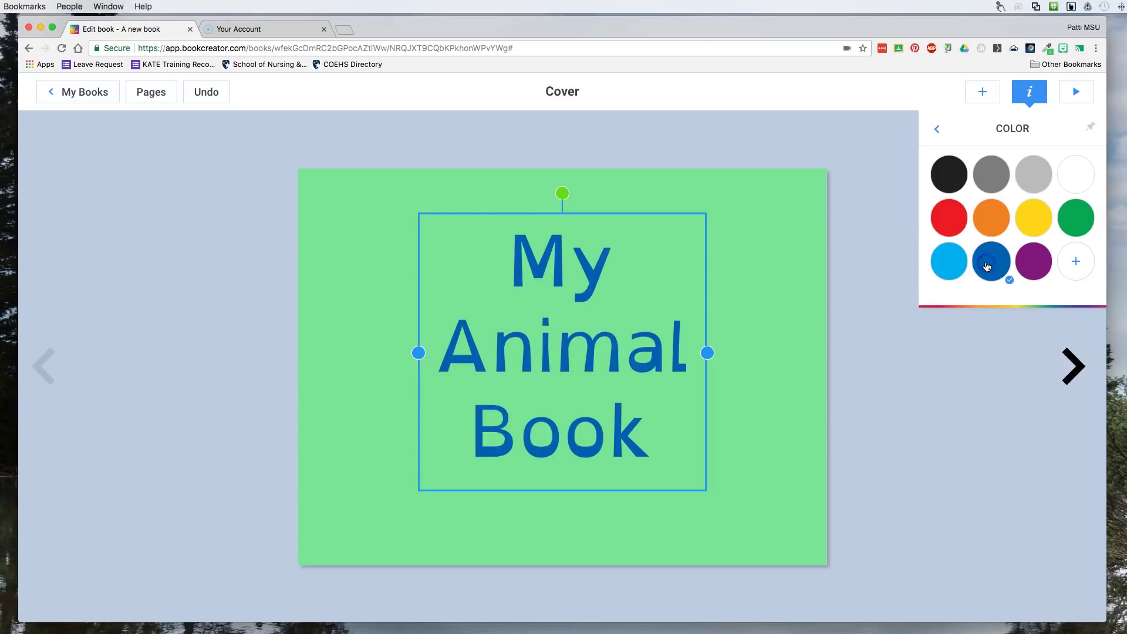
click(1028, 269)
click(990, 264)
click(771, 358)
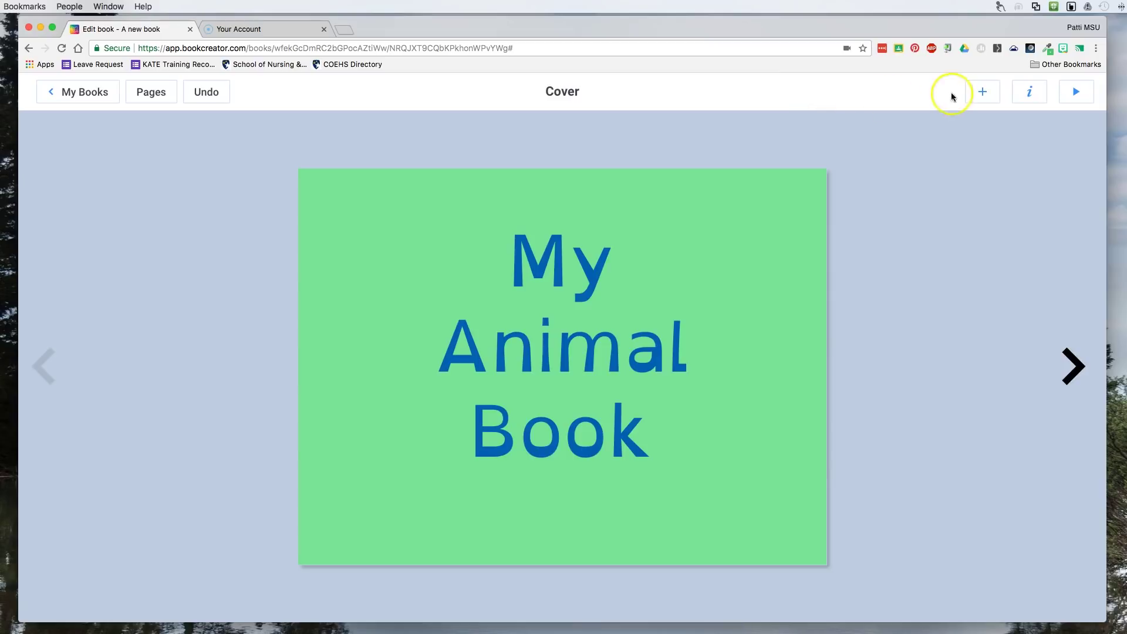
Step: Import the fox photo from a Google image search for "animal" and send it behind the cover title
click(976, 93)
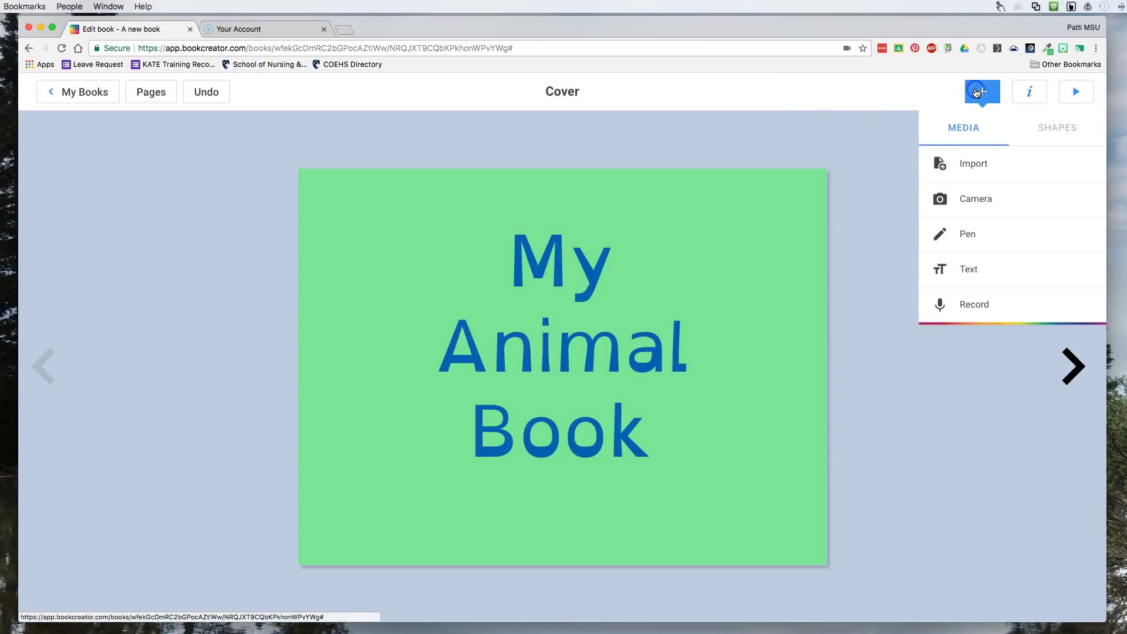
click(992, 165)
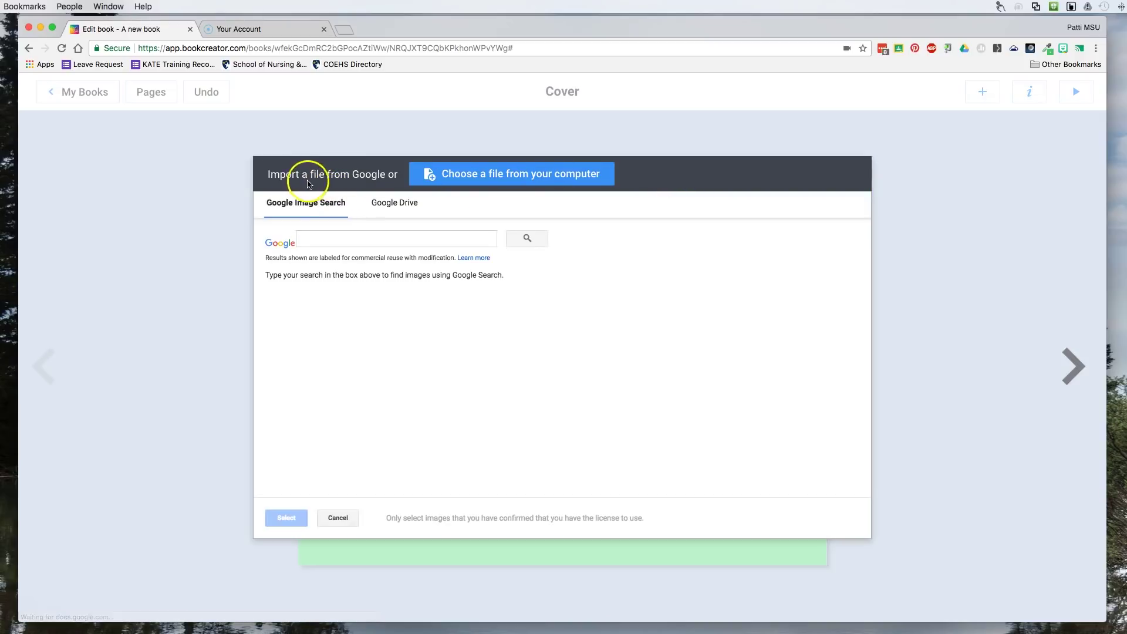
click(339, 239)
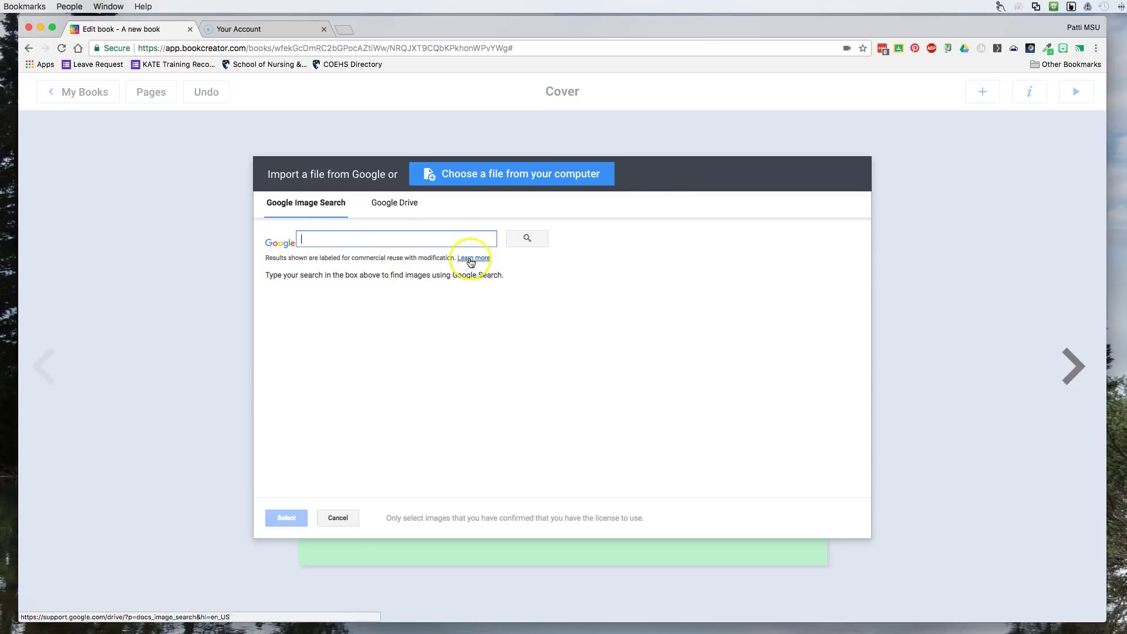
click(396, 241)
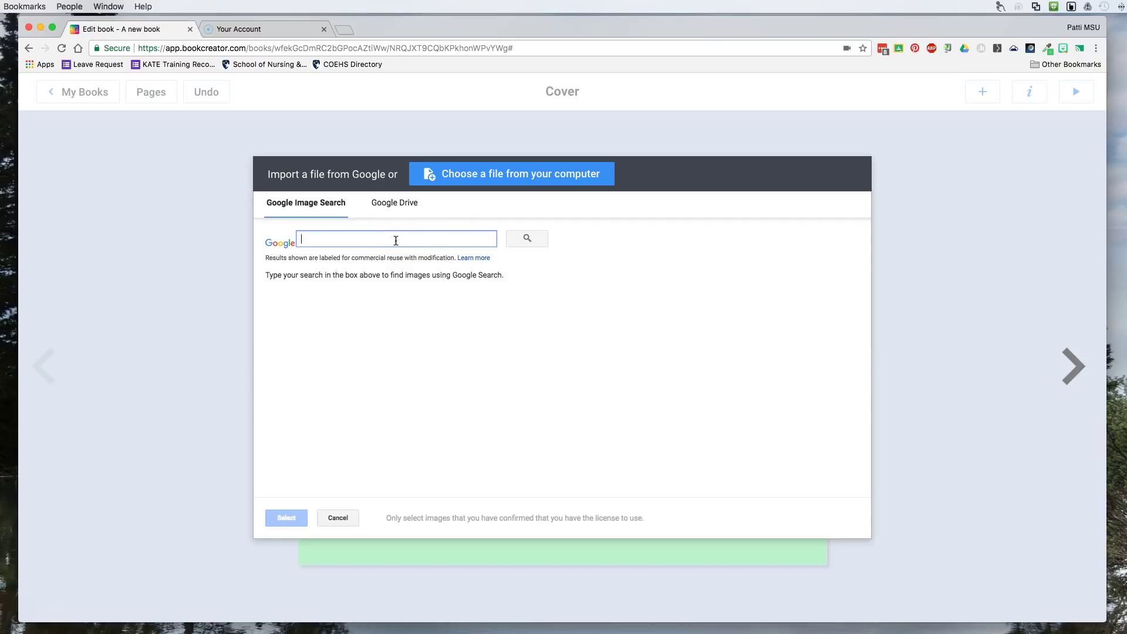
text(animal)
key(Return)
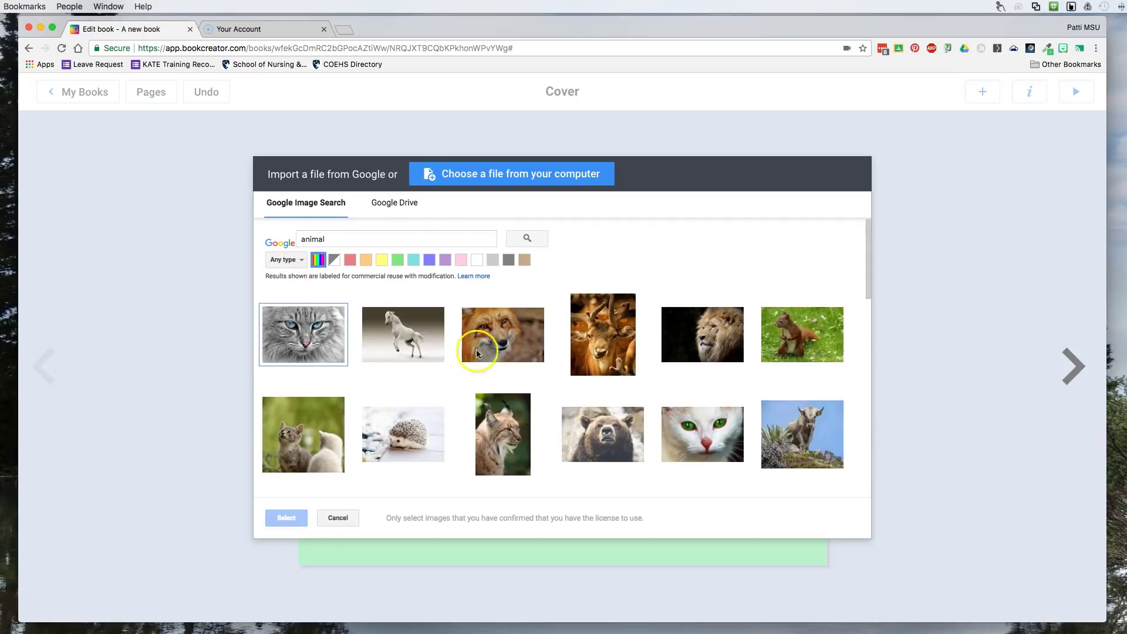
click(510, 339)
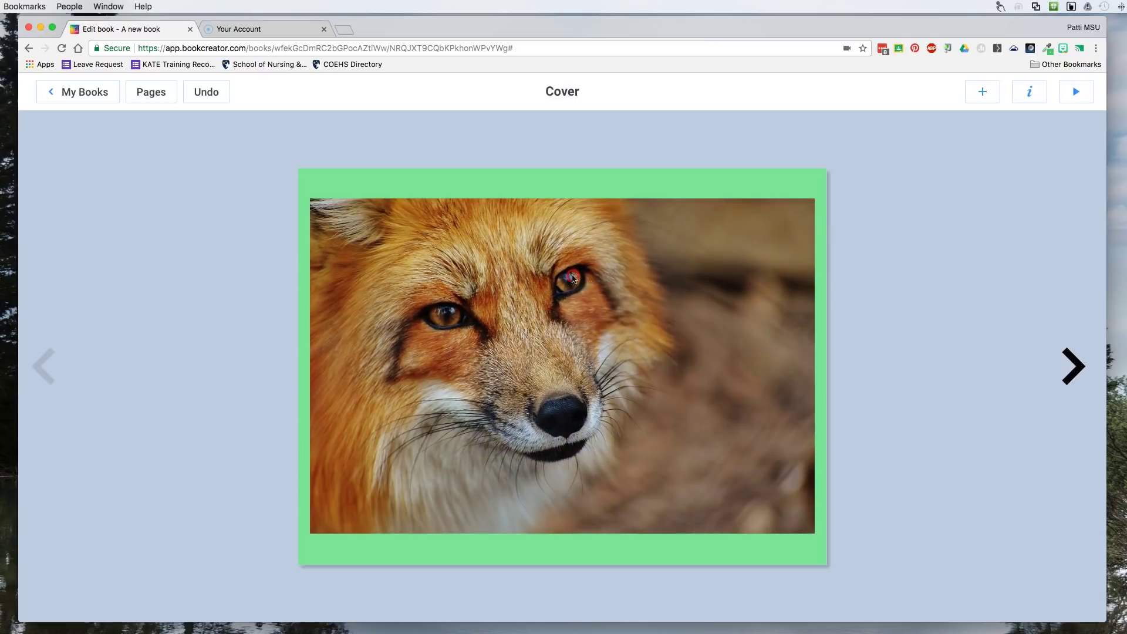
right_click(573, 279)
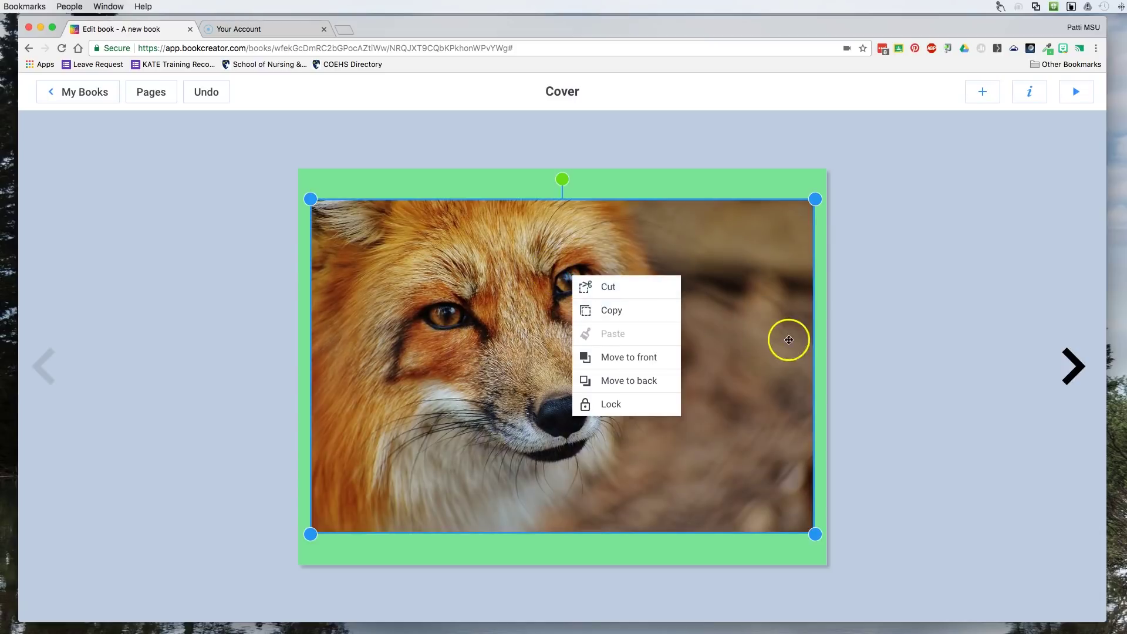
click(641, 381)
Step: Narrow the title's text box, move it toward the right side of the fox photo and open its text formatting settings
click(547, 250)
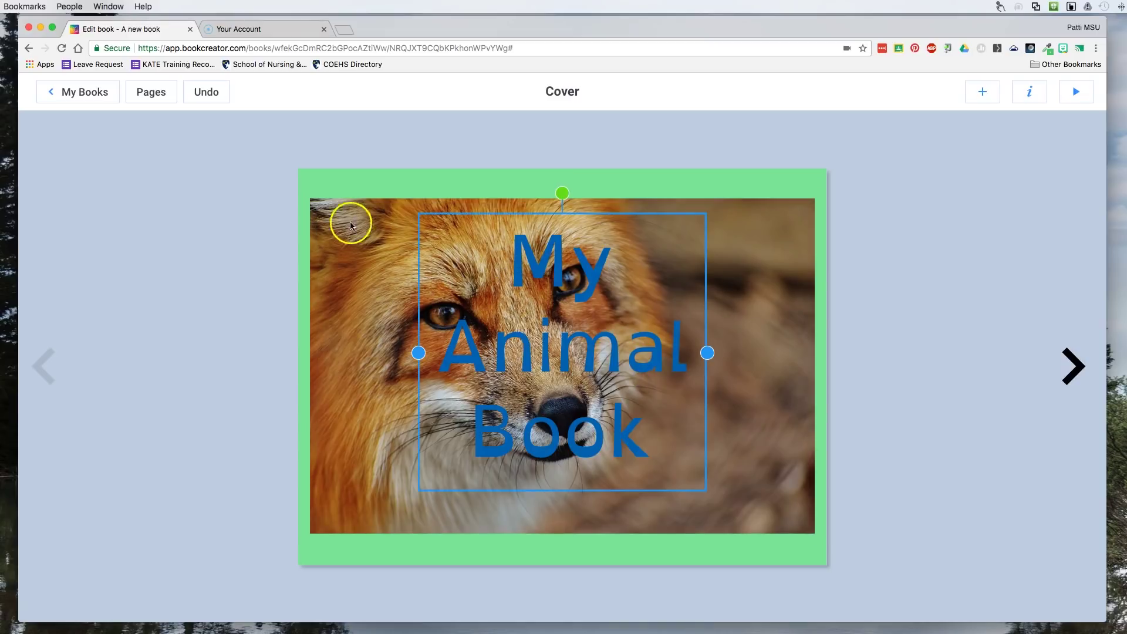
drag(415, 351, 500, 352)
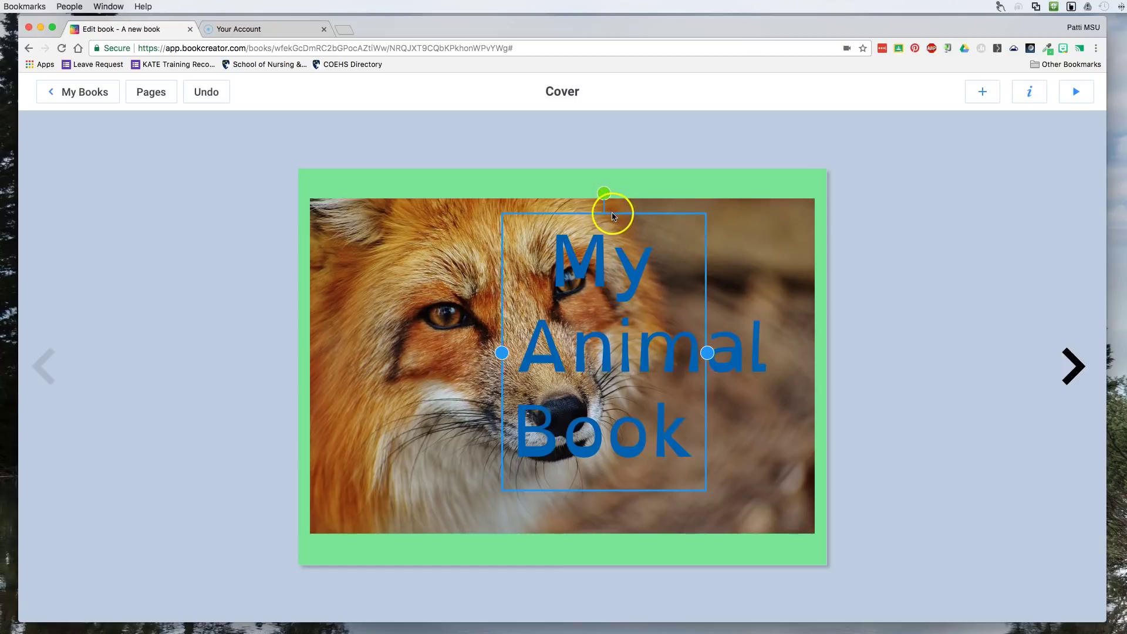
drag(613, 219, 651, 223)
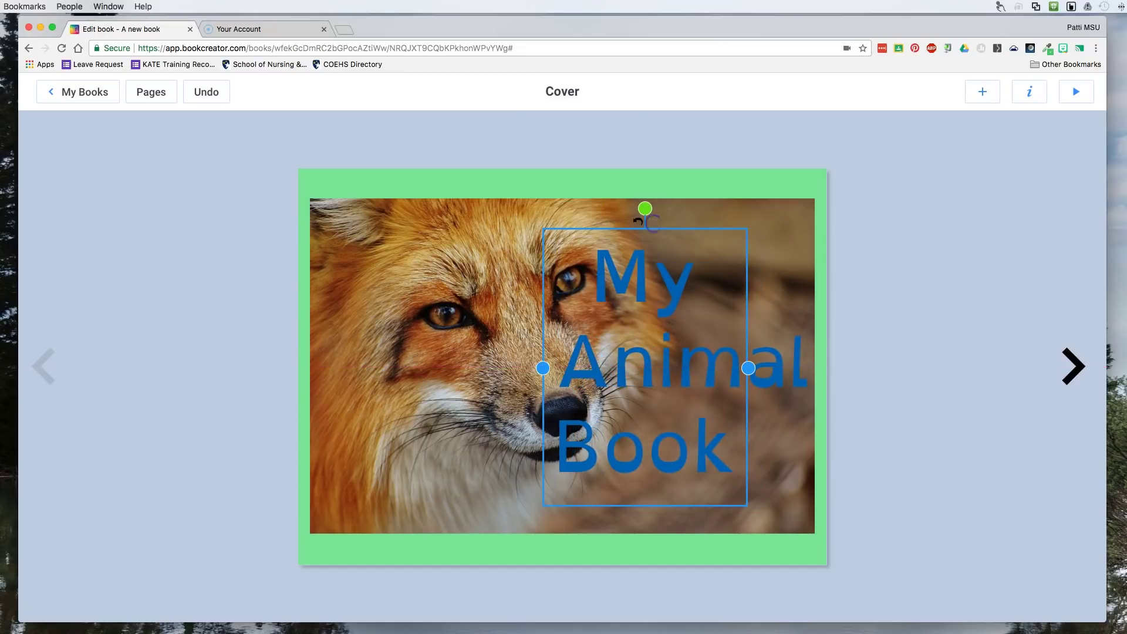
double_click(589, 267)
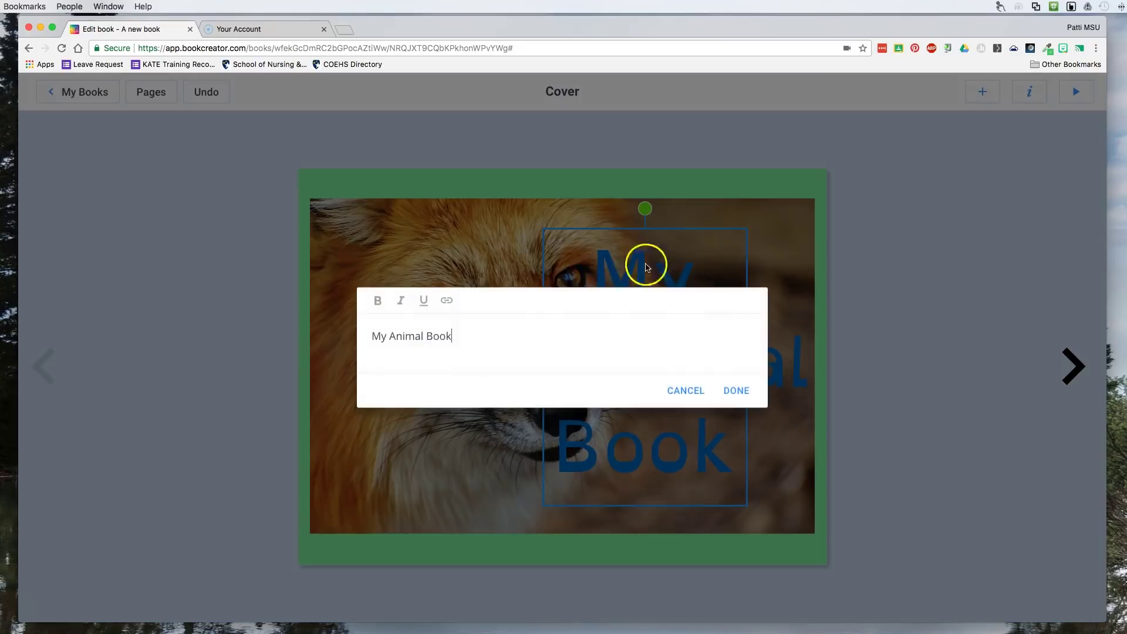
click(734, 391)
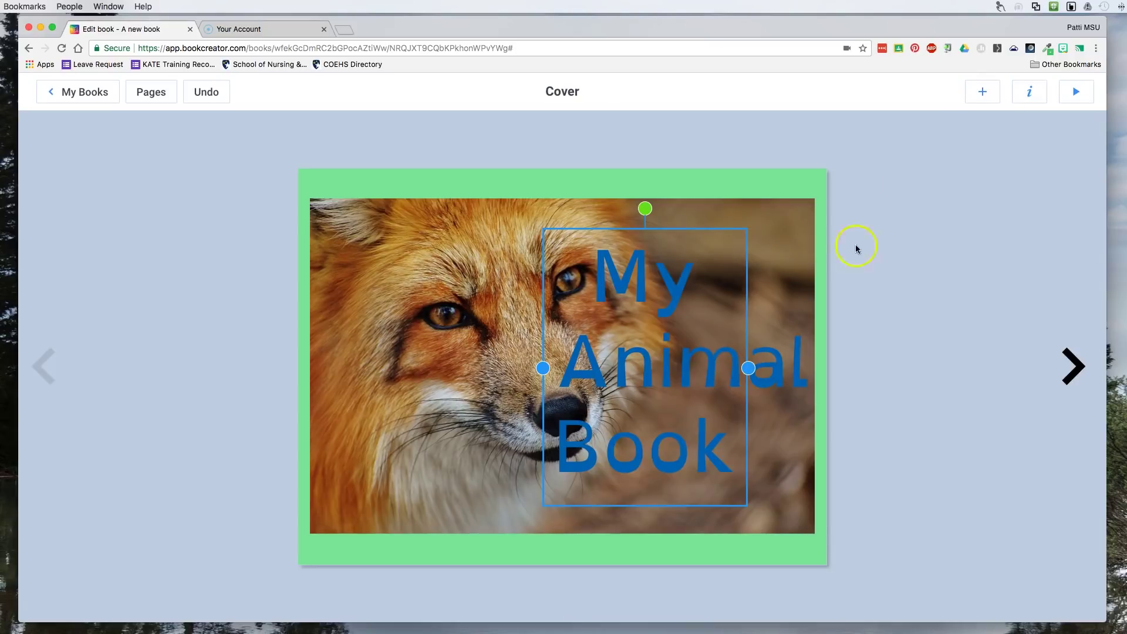
click(1027, 94)
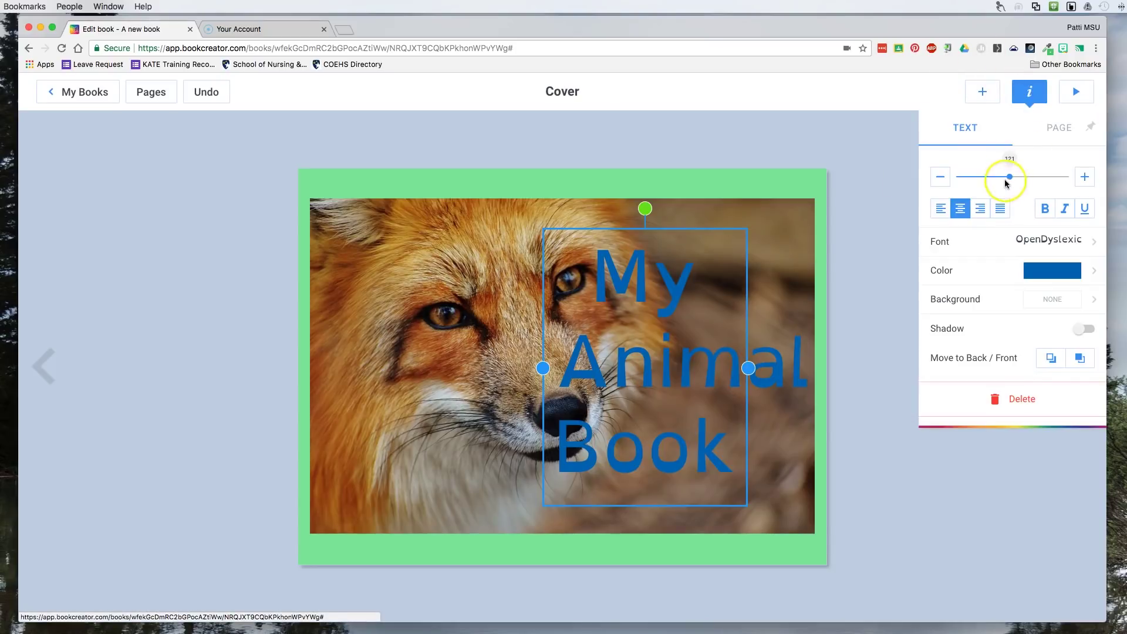
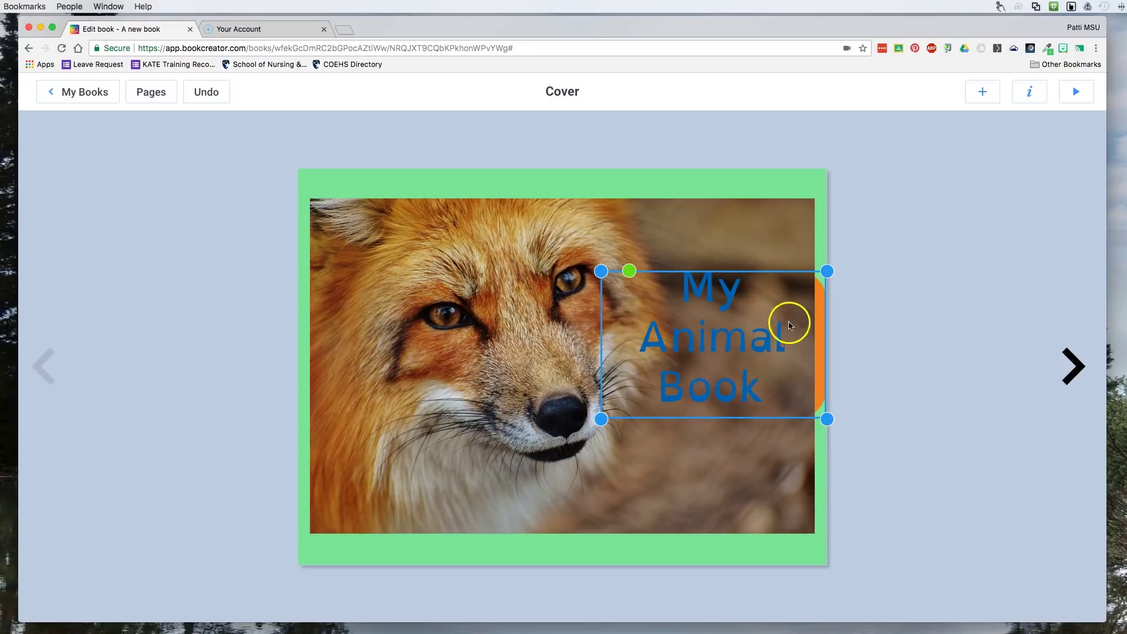
Step: Bring the orange rounded shape in front of the fox photo and position both it and the title over the photo's right side
right_click(817, 326)
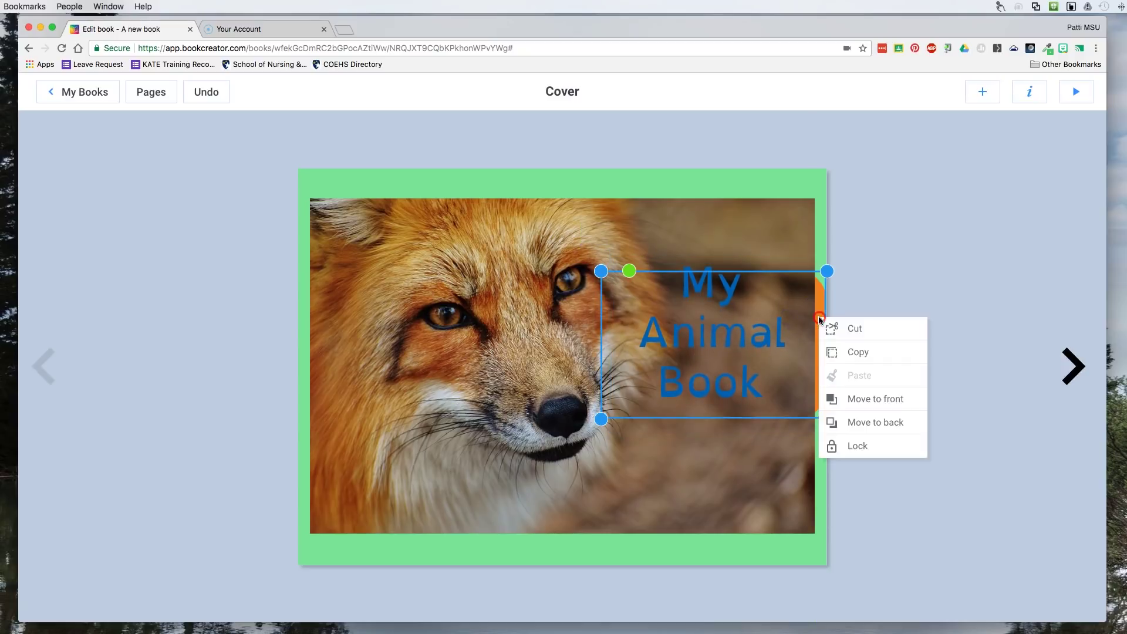
click(858, 423)
drag(786, 317, 655, 311)
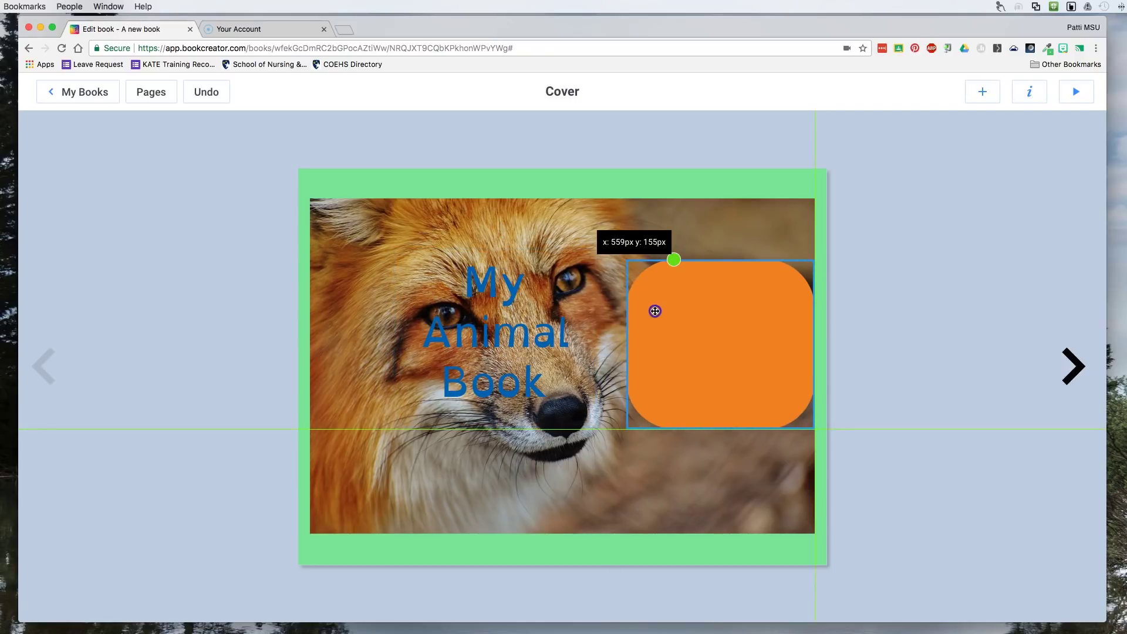
drag(516, 326, 726, 345)
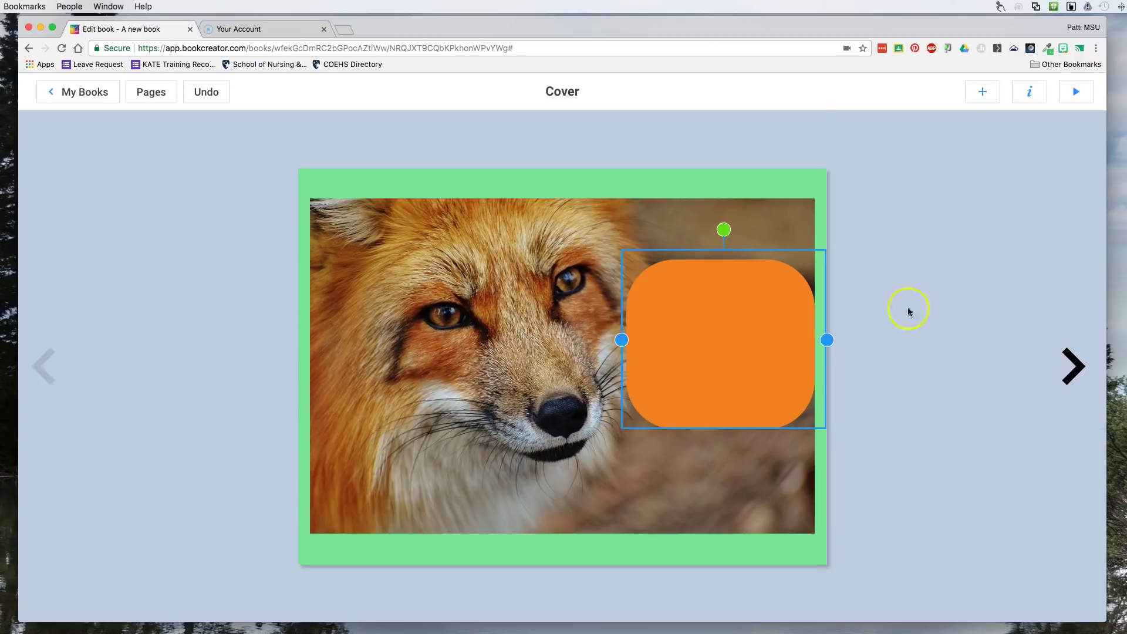
Step: Move the orange shape to the front and widen it slightly to the left
right_click(654, 339)
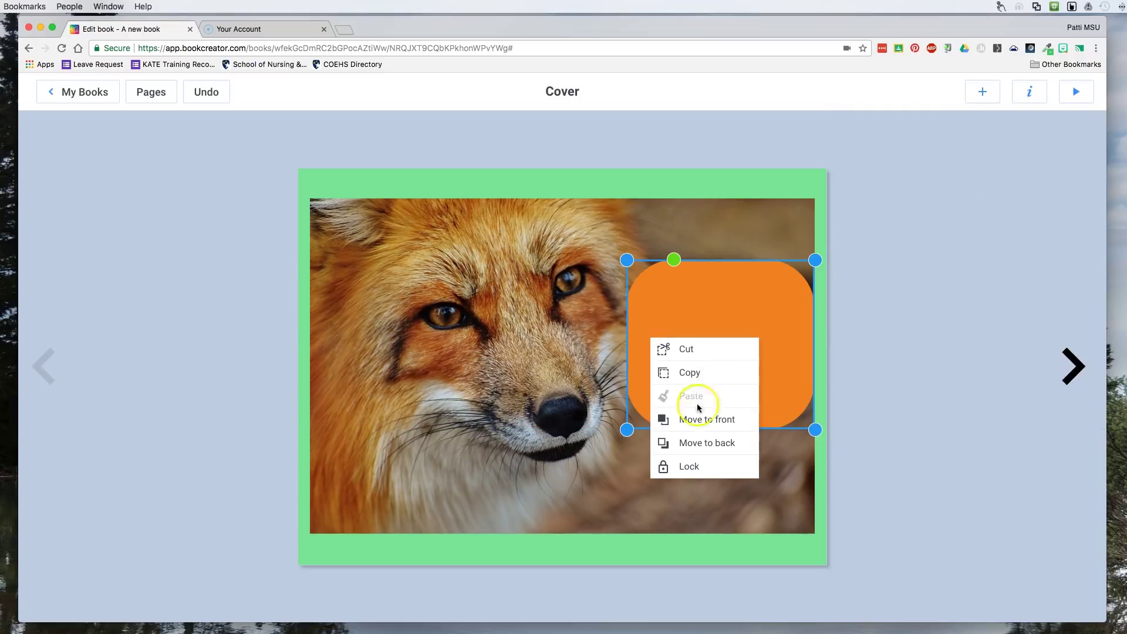
click(707, 426)
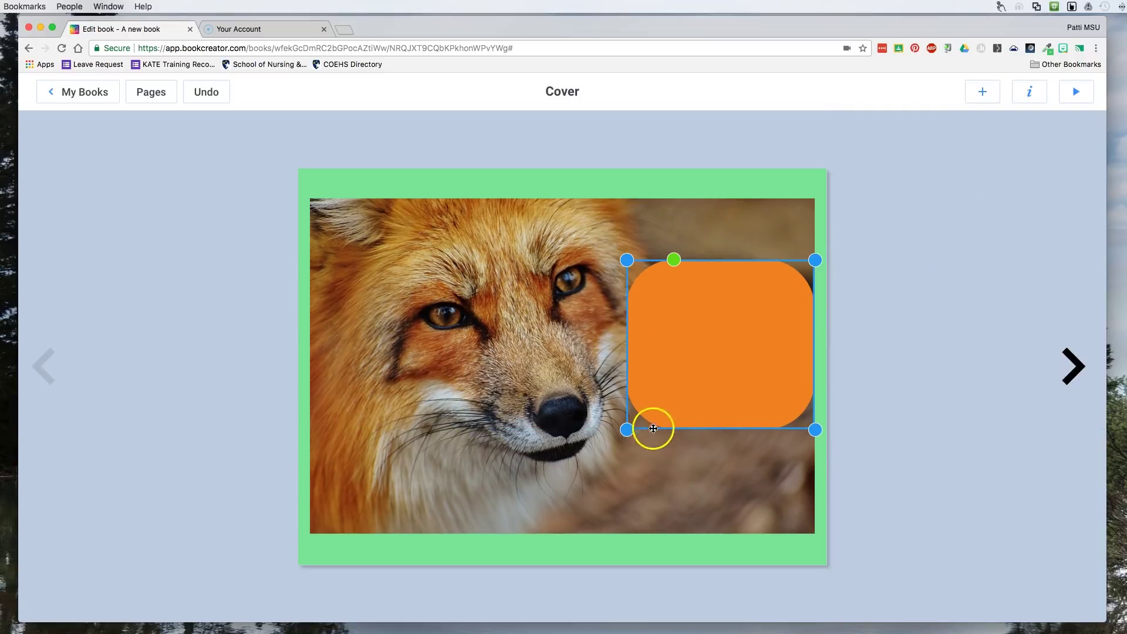
drag(627, 430, 622, 429)
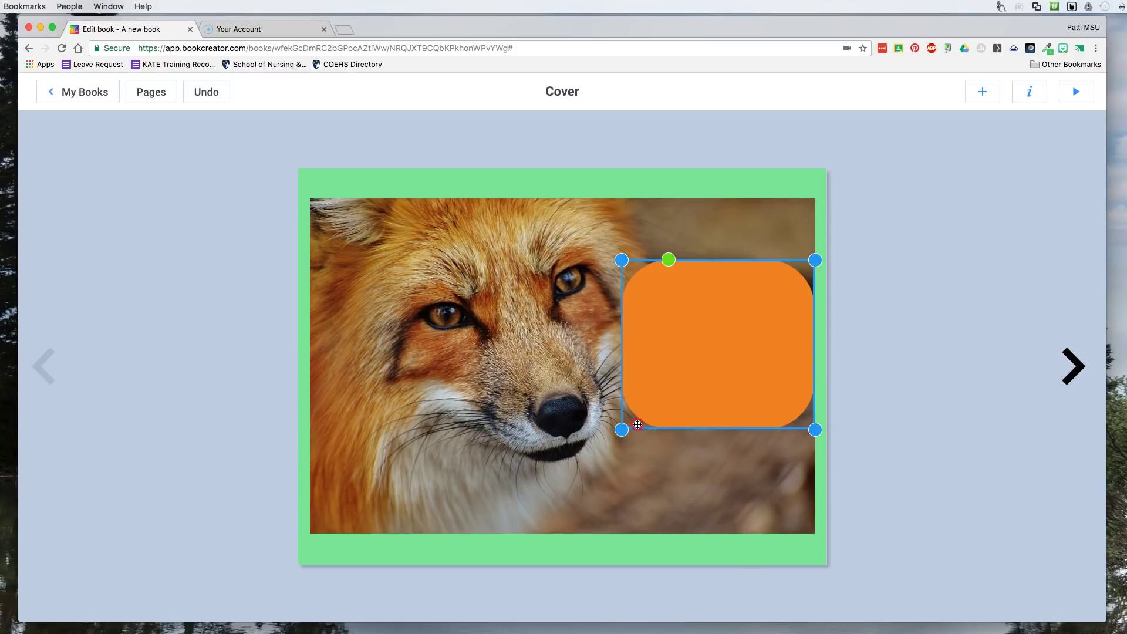
right_click(641, 422)
click(681, 506)
Step: Pull the orange shape aside, move the title to the left side of the photo and return the shape to the right side
double_click(721, 271)
drag(755, 294, 936, 330)
click(723, 297)
drag(745, 253, 421, 258)
drag(837, 307, 649, 308)
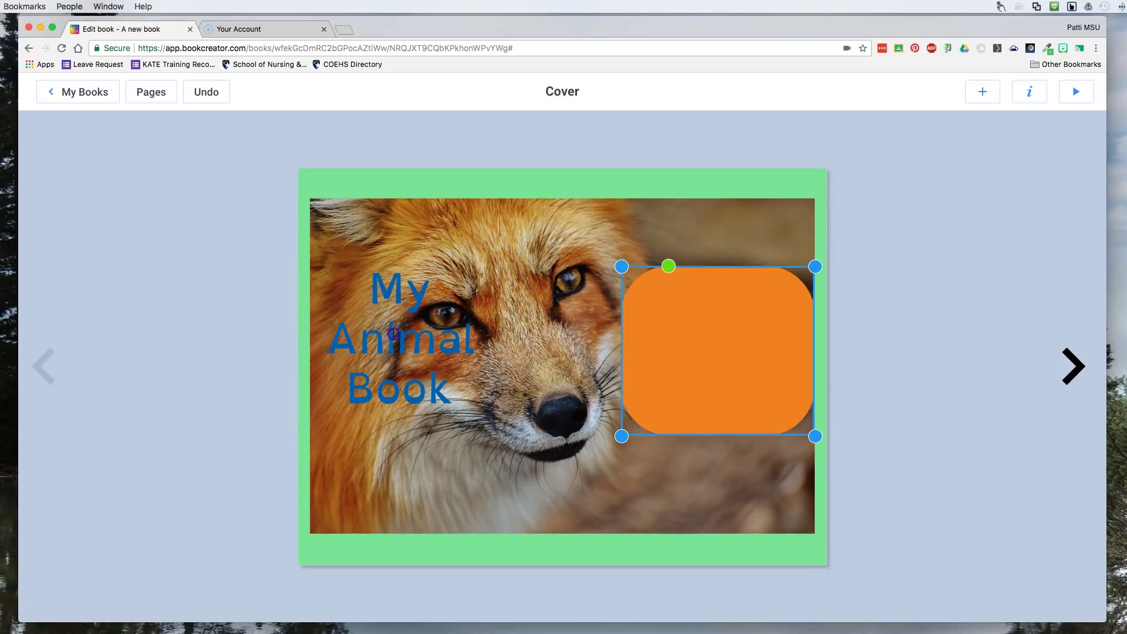
Step: Send the title to the back of the cover's layers, behind the fox photo
click(393, 334)
right_click(392, 340)
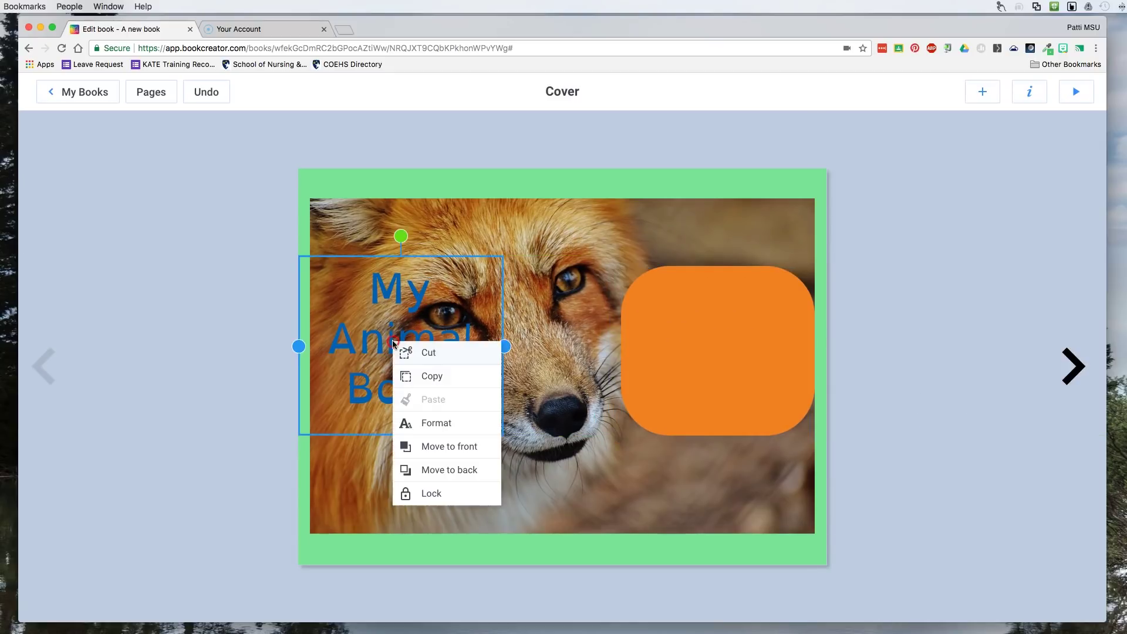
click(441, 470)
right_click(416, 322)
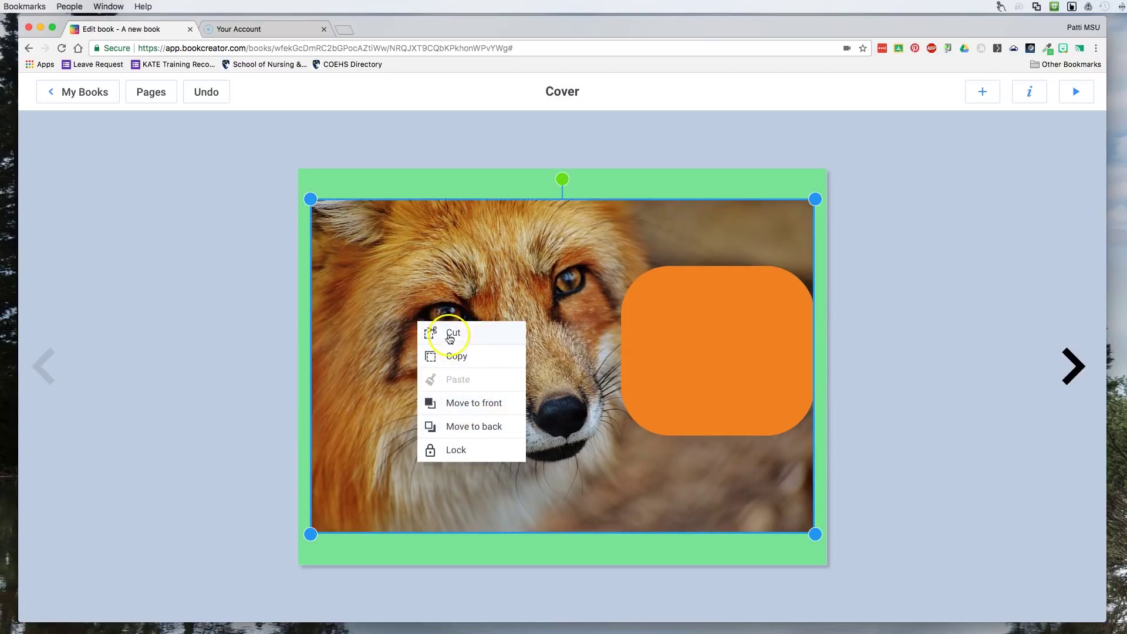
Step: Shift the fox photo aside to uncover the title and move the title off the page to its left
click(490, 215)
drag(491, 213, 614, 223)
click(415, 320)
drag(414, 320, 167, 259)
Step: Place the fox photo in the cover's upper-left corner and the orange shape in its lower-right corner
drag(574, 229, 353, 201)
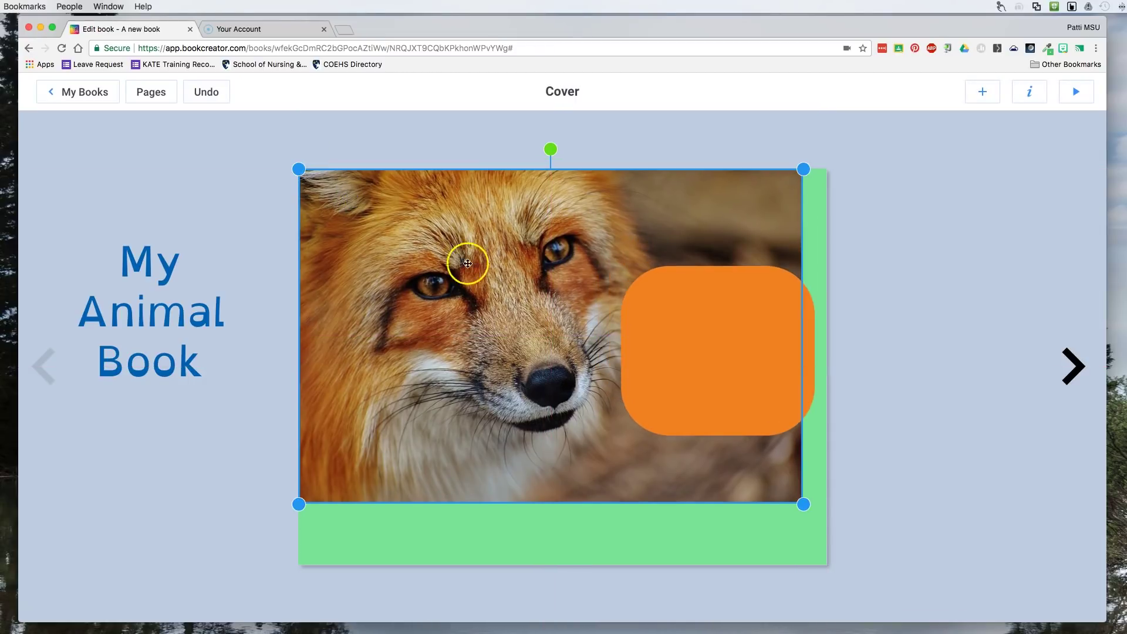
drag(683, 351, 696, 473)
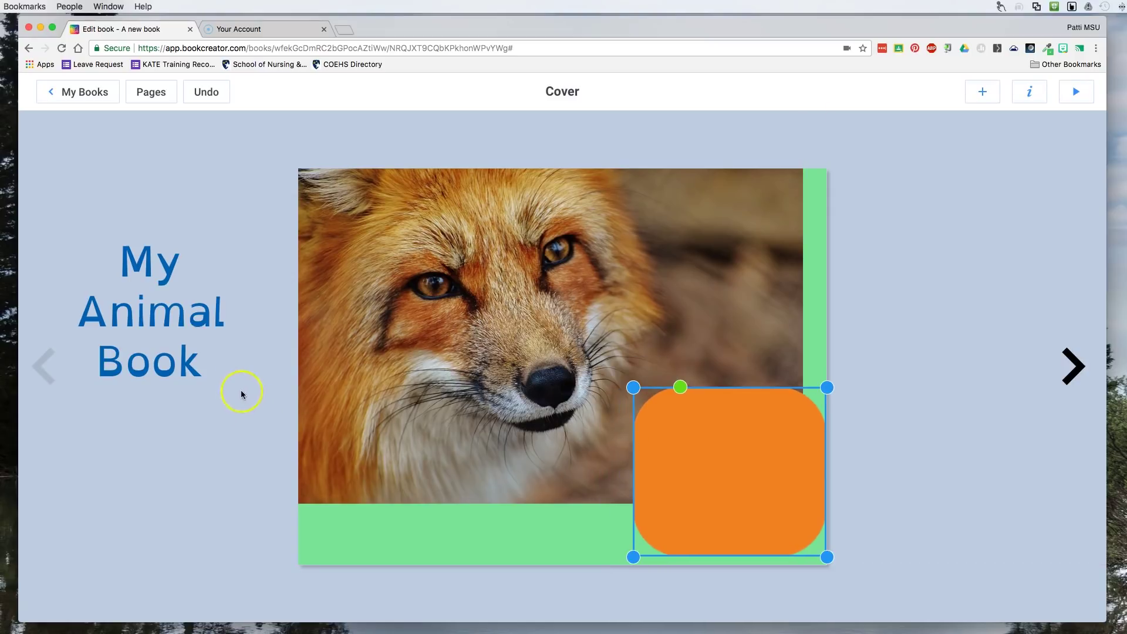
Step: Bring the title to the front and position it over the orange shape in the cover's lower-right corner
click(181, 305)
right_click(162, 307)
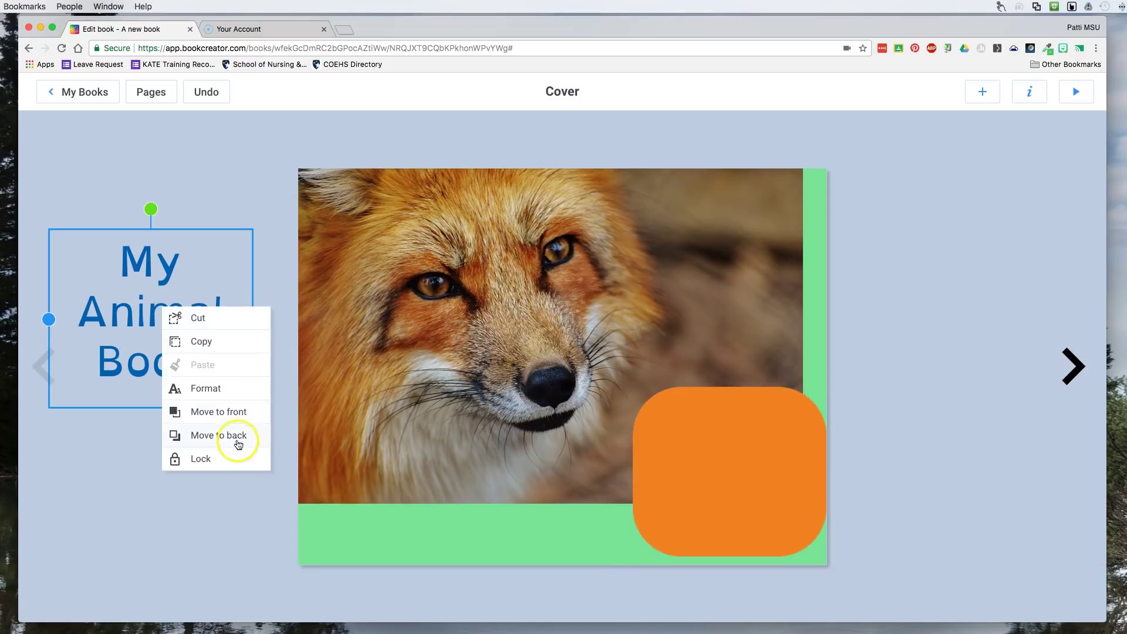
click(235, 416)
drag(165, 314, 743, 465)
click(938, 458)
click(771, 465)
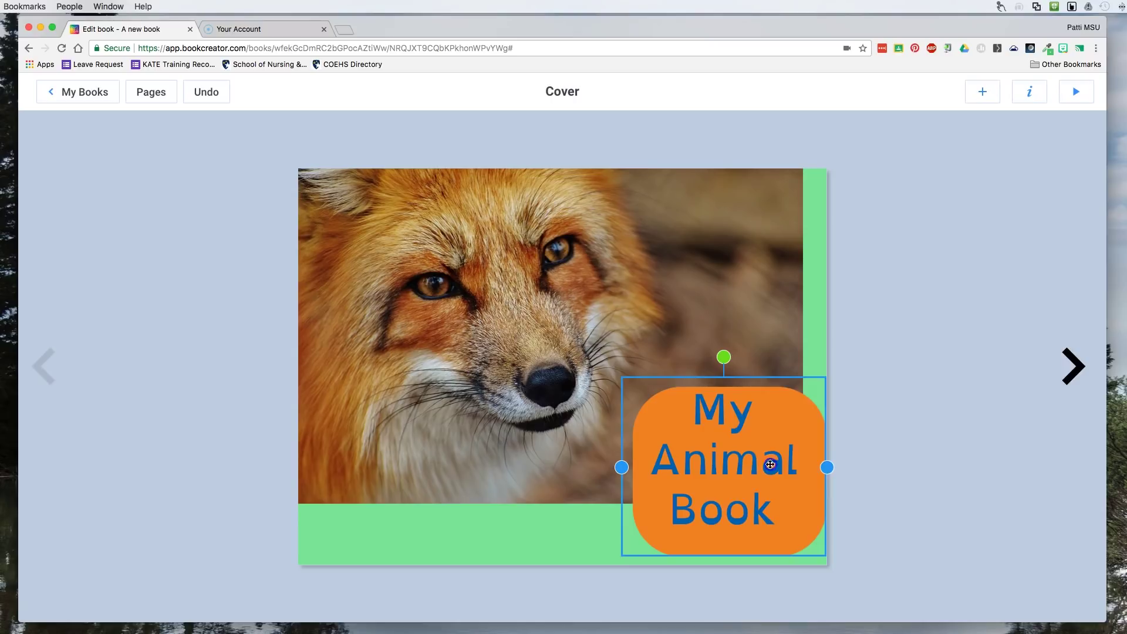
drag(760, 464, 751, 467)
click(905, 460)
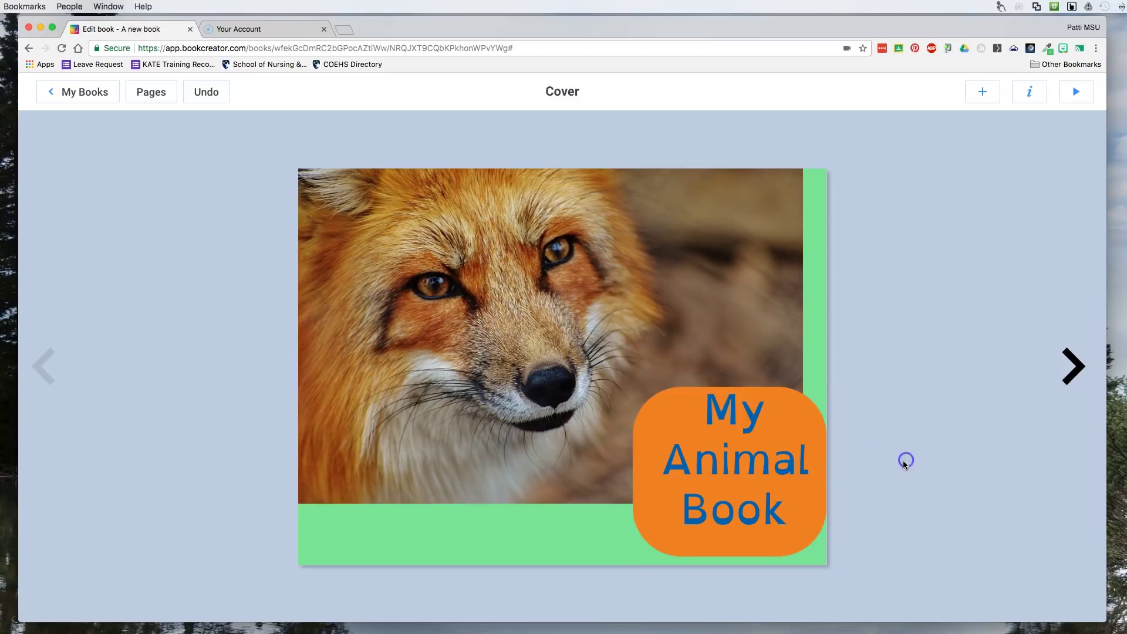
Step: Go to page 2 and set its background colour to light blue
click(1072, 367)
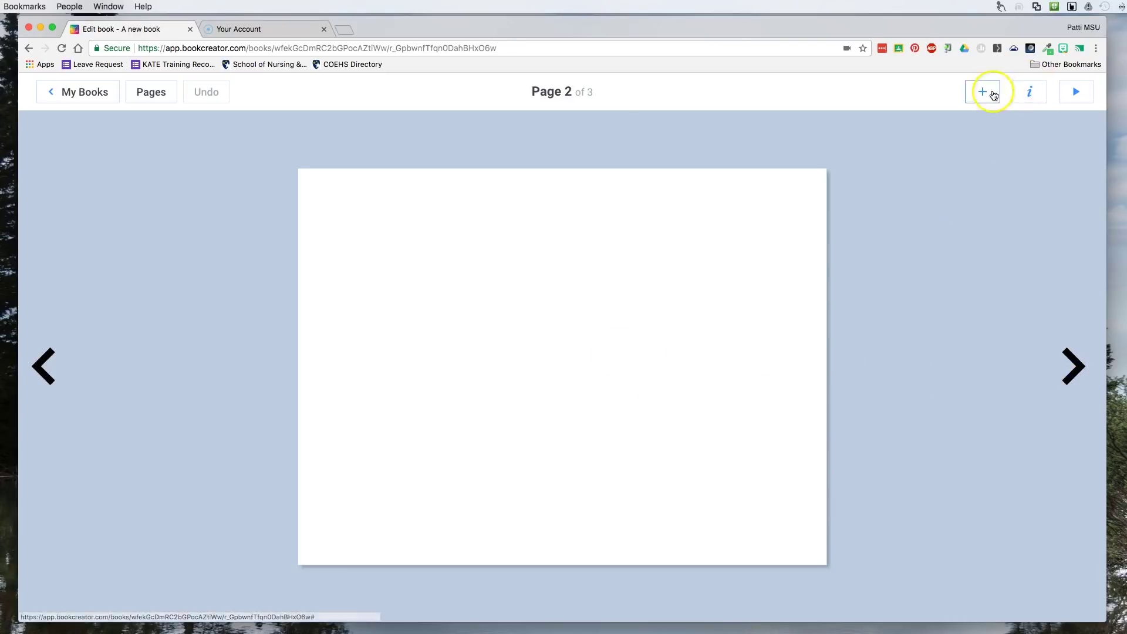
click(982, 92)
click(1031, 93)
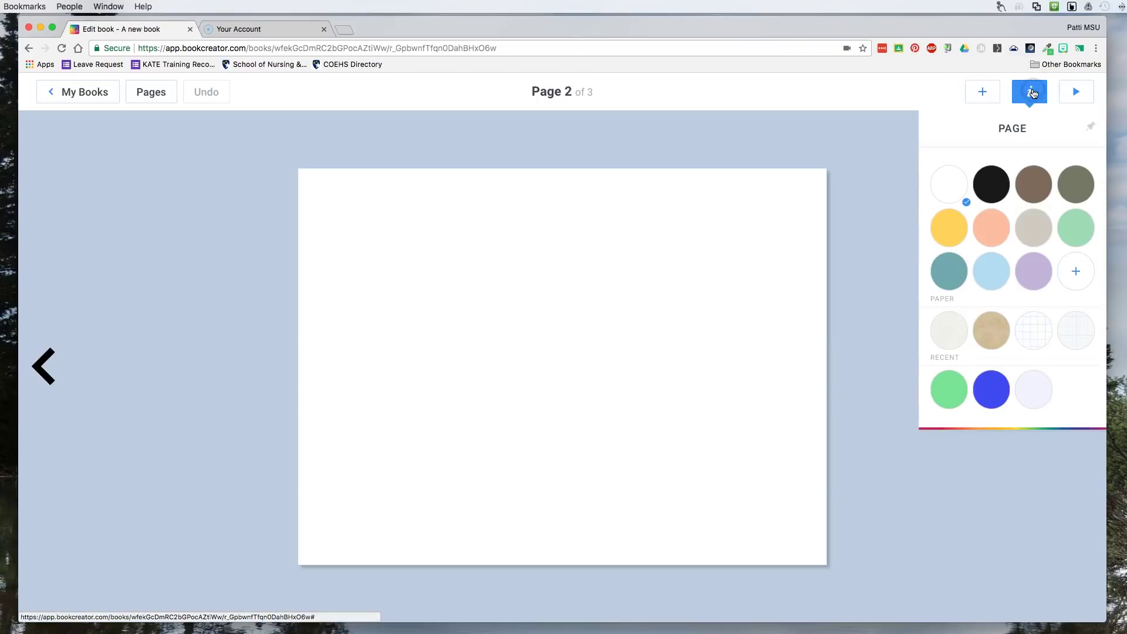
click(1001, 268)
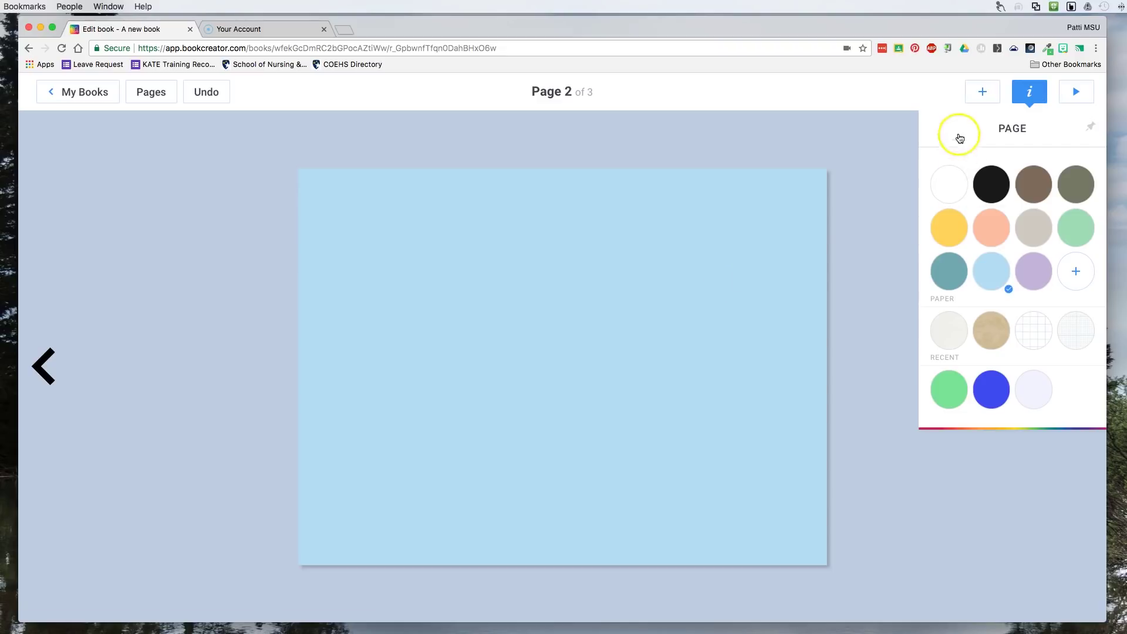
Step: Import the photo of five kittens on grass from a Google image search for "cat" and align it with page 2's top edge
click(984, 92)
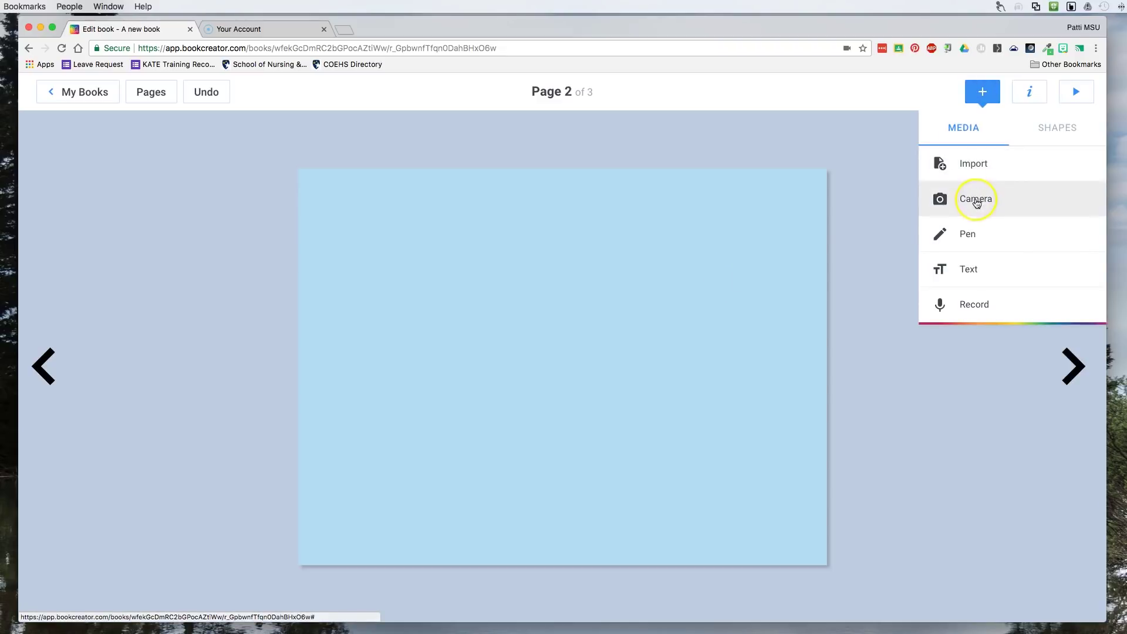
click(972, 170)
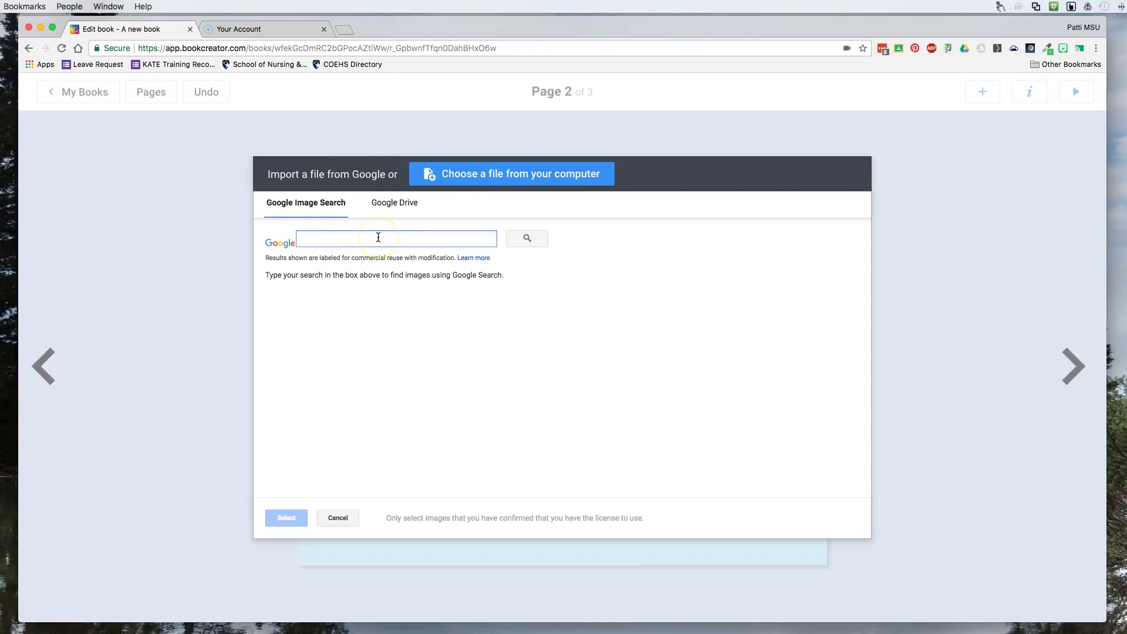
text(cat)
key(Return)
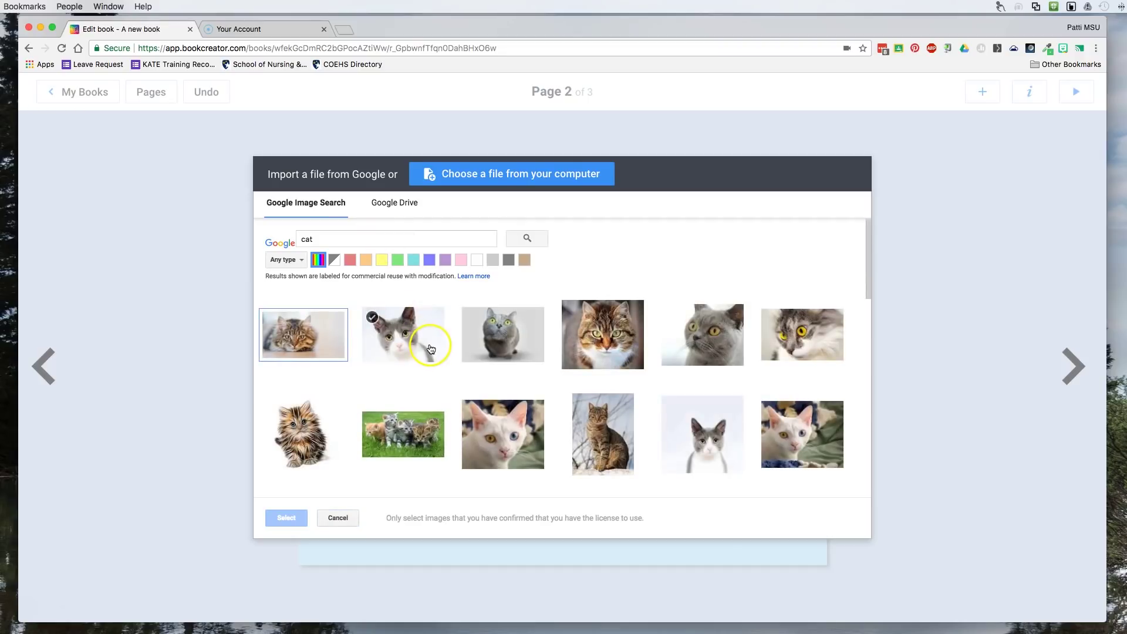
double_click(406, 435)
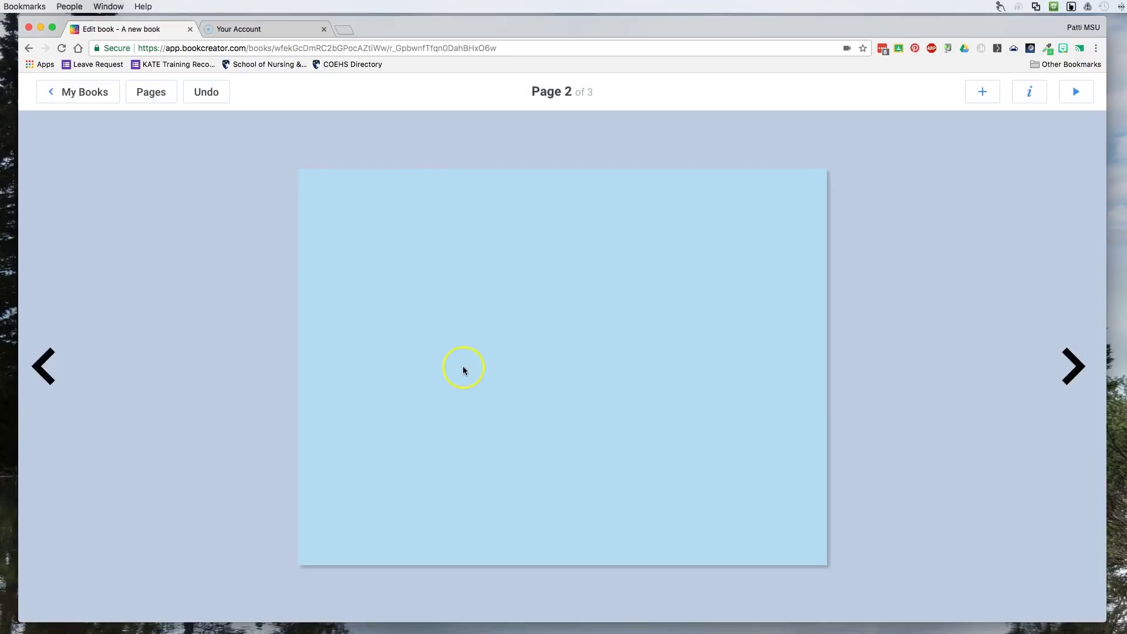
drag(584, 337, 586, 284)
click(523, 580)
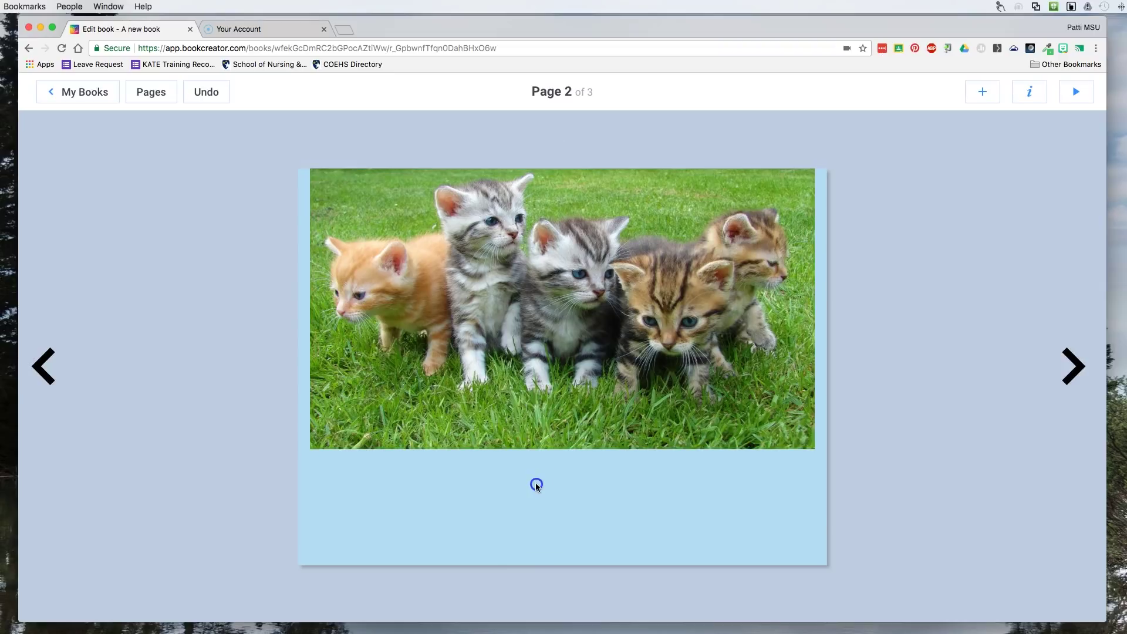
click(692, 423)
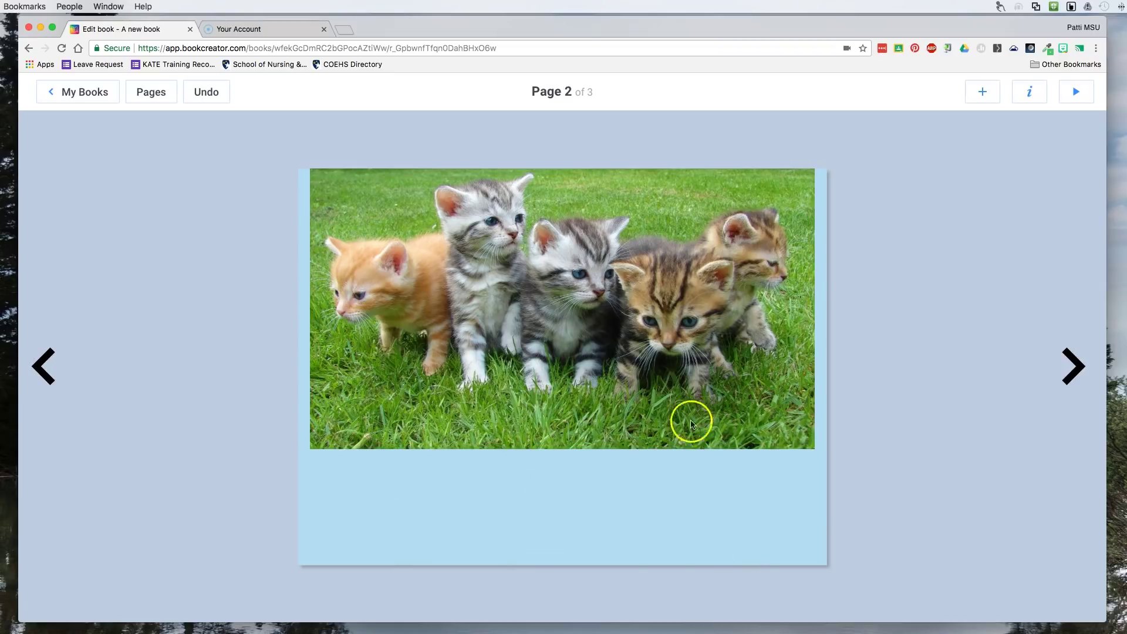
Step: Add the text "I love kittens. They are very cute and playful." and place it below the kitten photo
click(982, 92)
click(1006, 277)
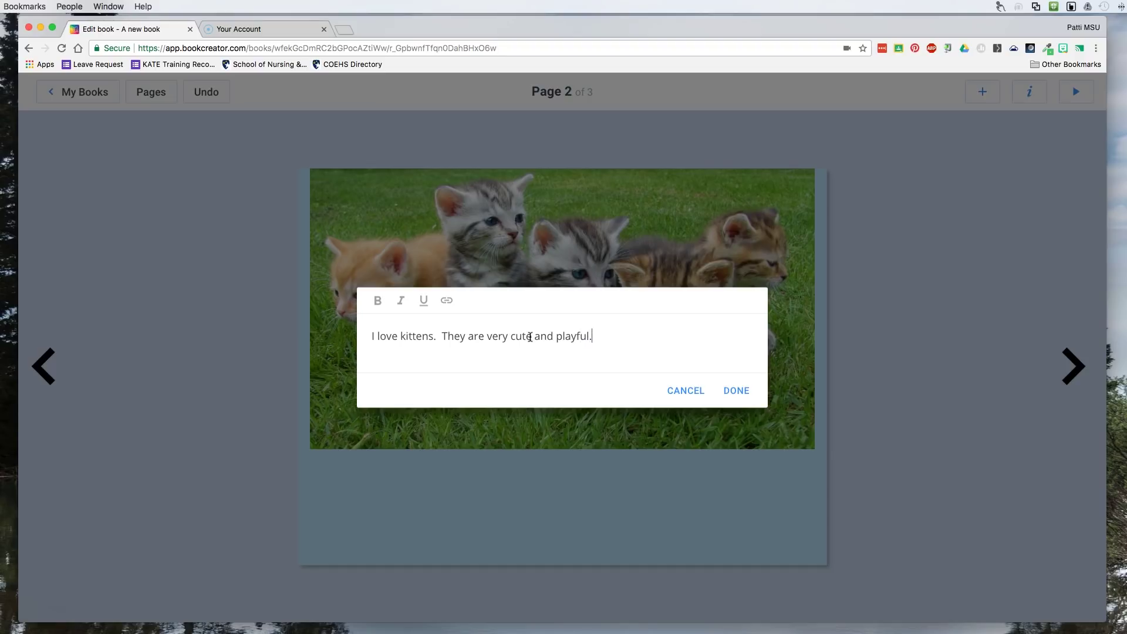
click(740, 391)
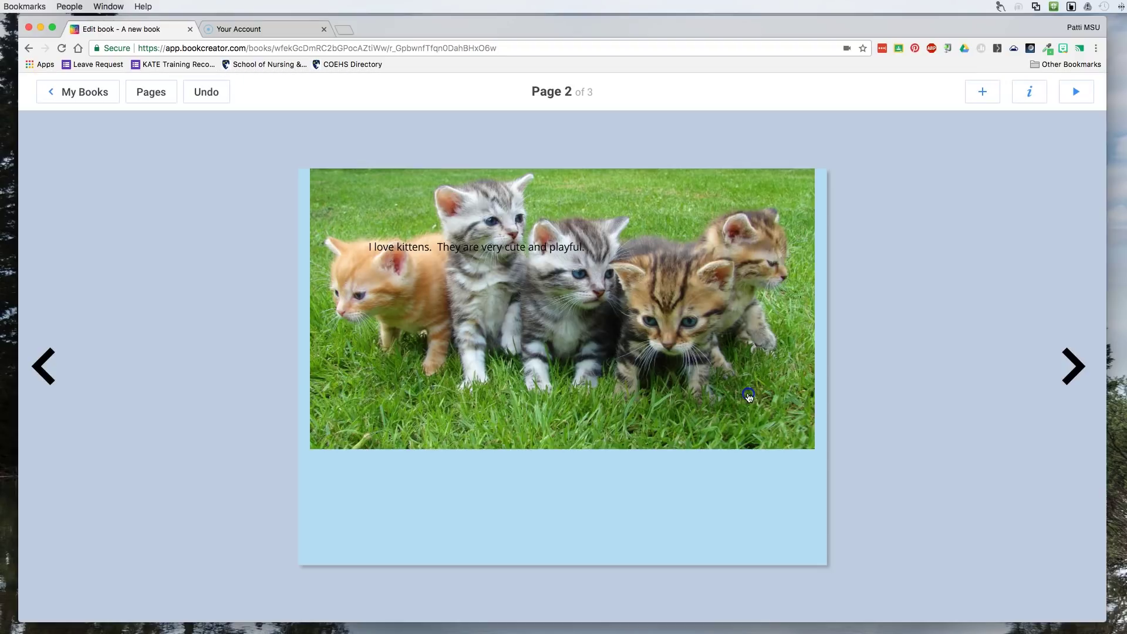
drag(486, 230, 571, 480)
Step: Set the kitten caption to size 39 and centre it in a text box widened to the photo's width
click(1029, 91)
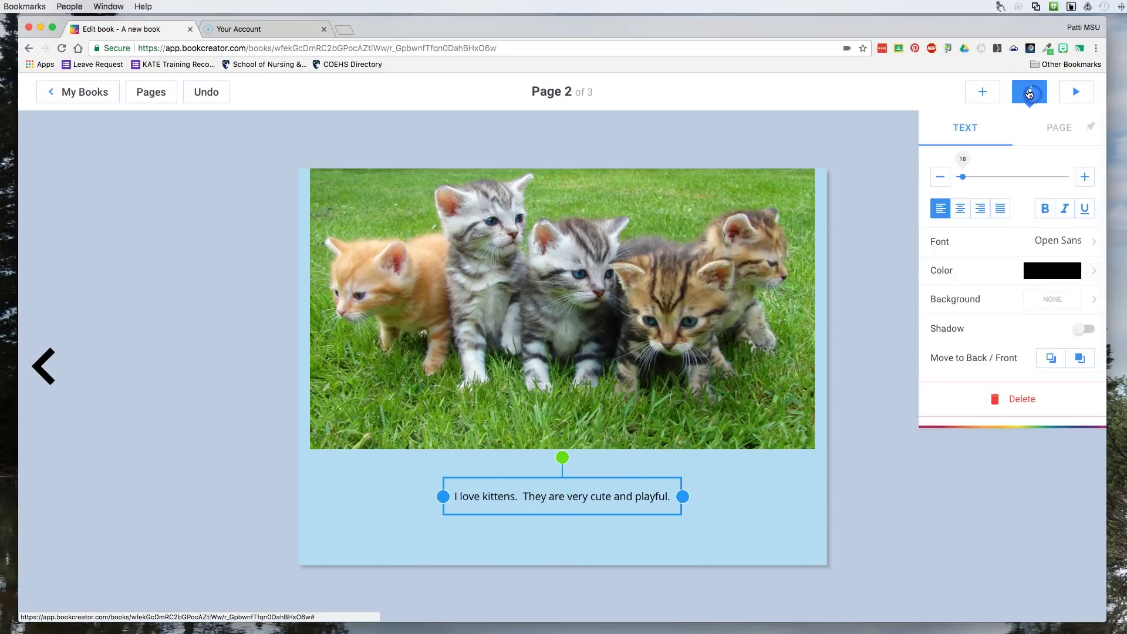
mouse_move(963, 174)
mouse_down()
mouse_move(986, 176)
mouse_move(972, 176)
mouse_up()
drag(680, 537, 820, 496)
drag(442, 520, 310, 503)
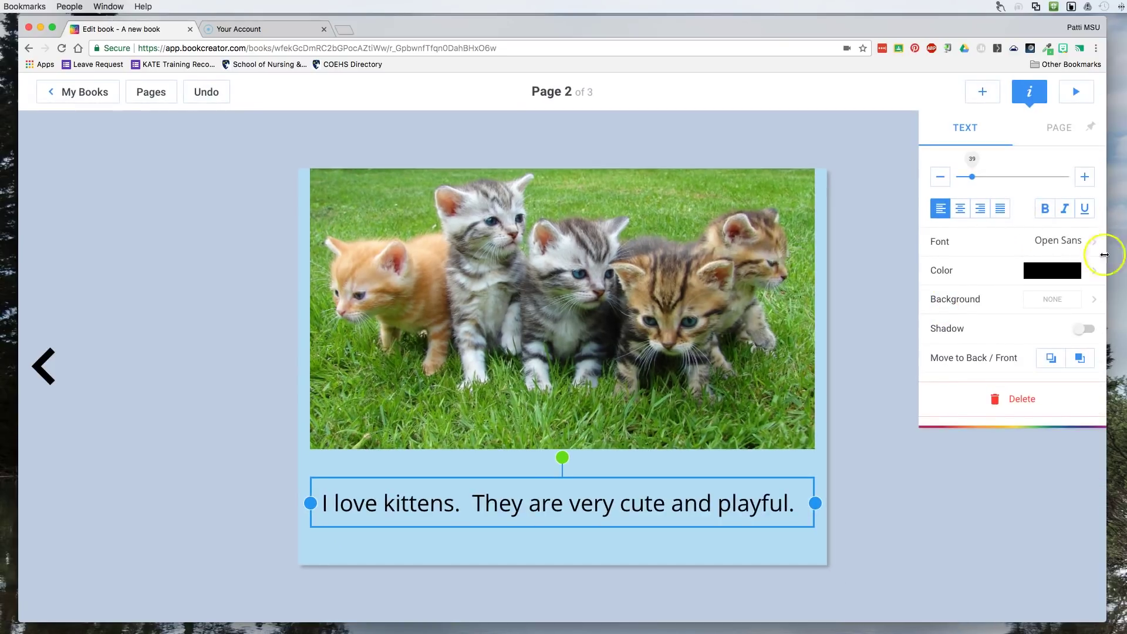
click(960, 209)
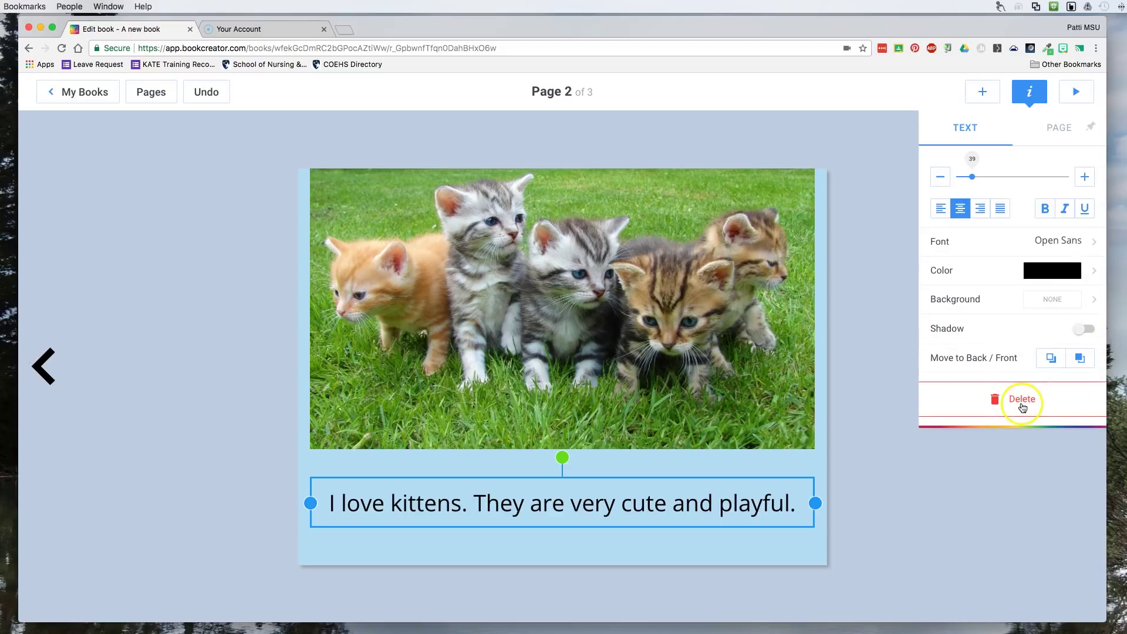
click(1007, 462)
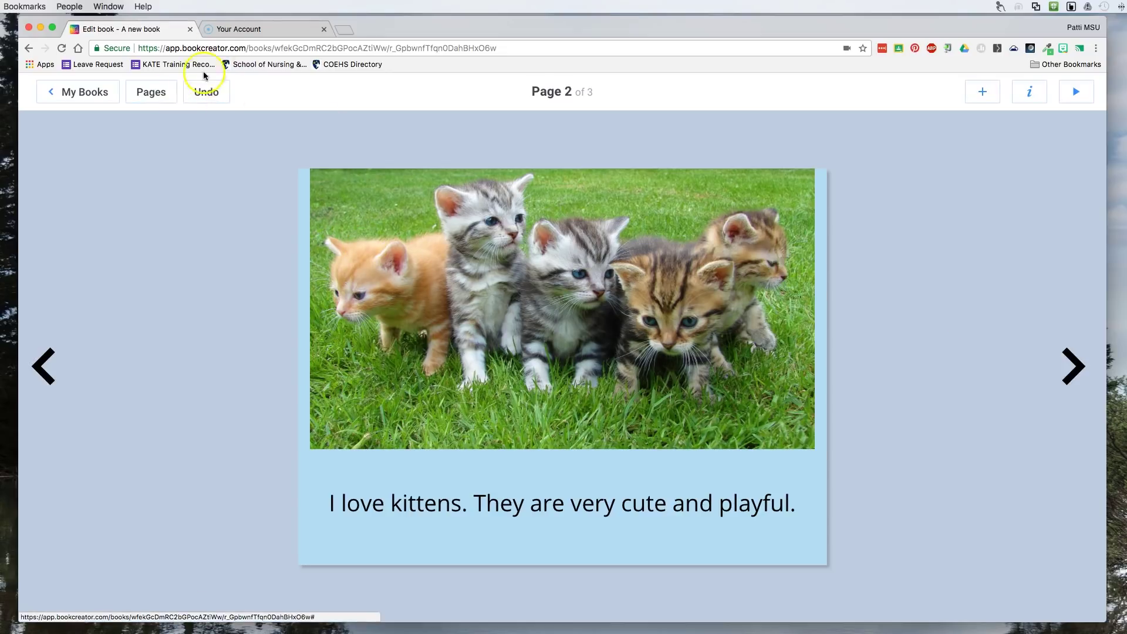
Step: Preview the book in reading mode, flipping between the cover and page 2, and return to editing
click(1077, 91)
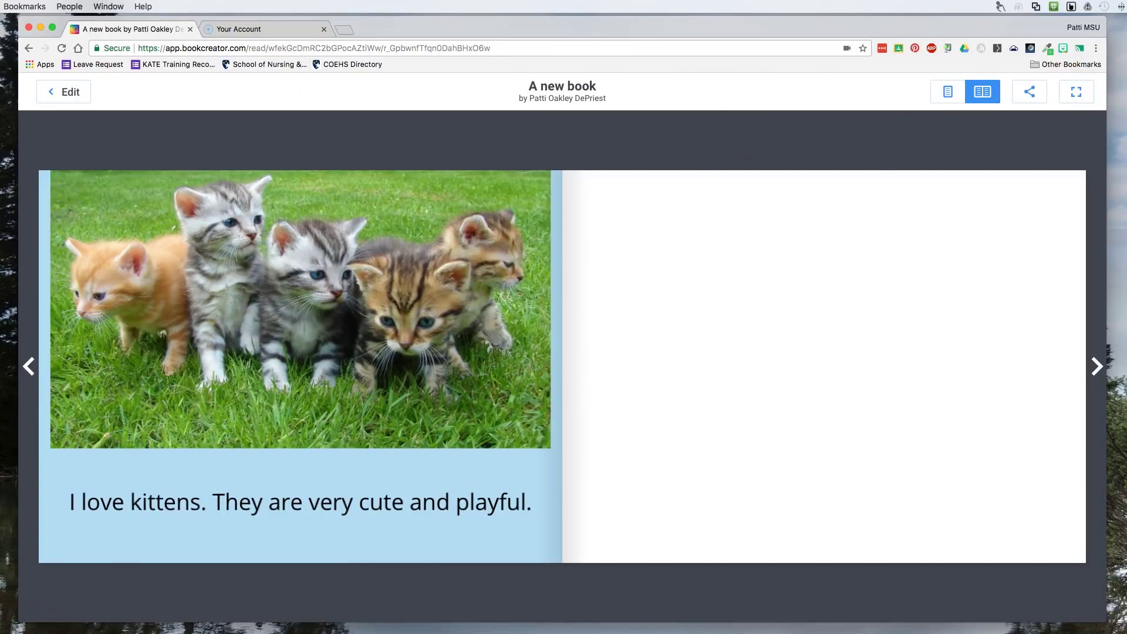
click(29, 367)
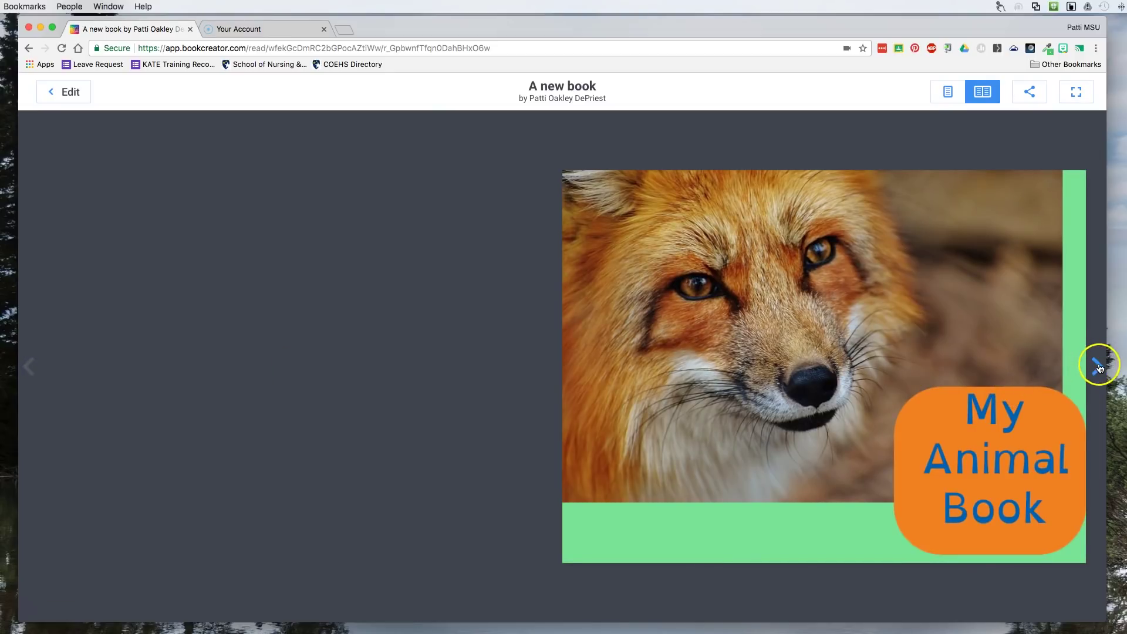
click(1098, 367)
click(26, 367)
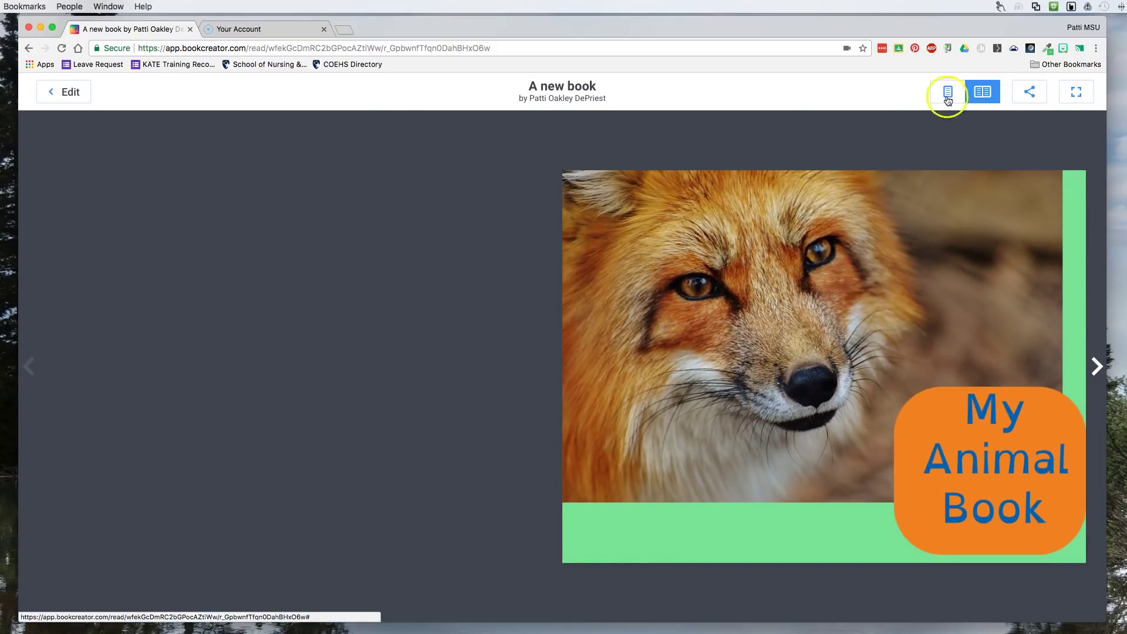
click(59, 92)
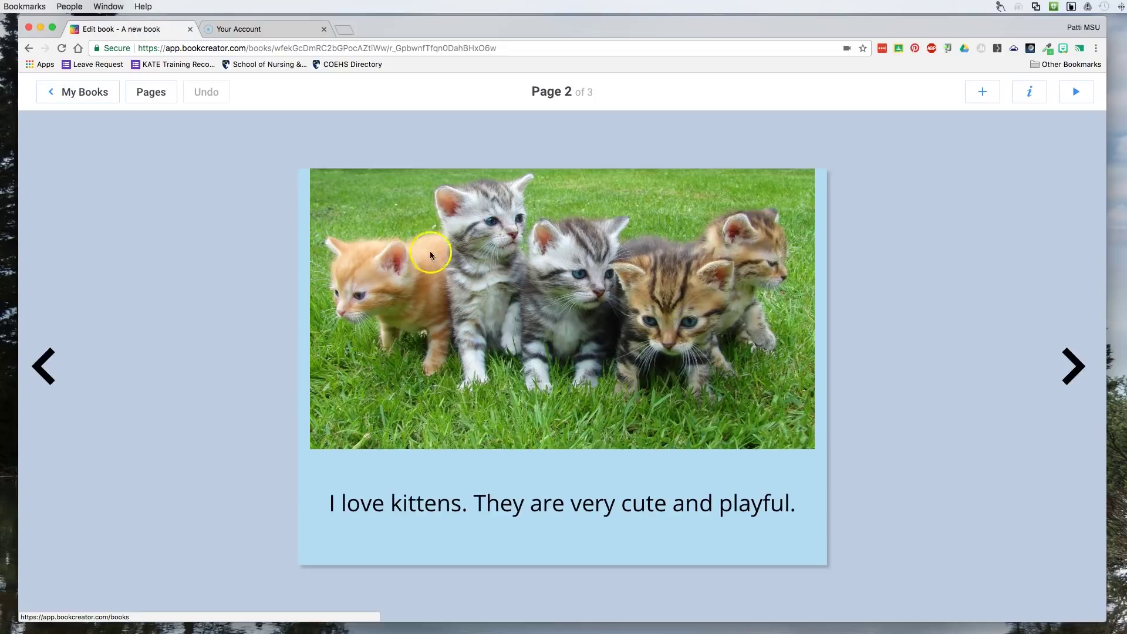
Step: Return to the cover and review the title's text formatting settings without changing them
click(43, 367)
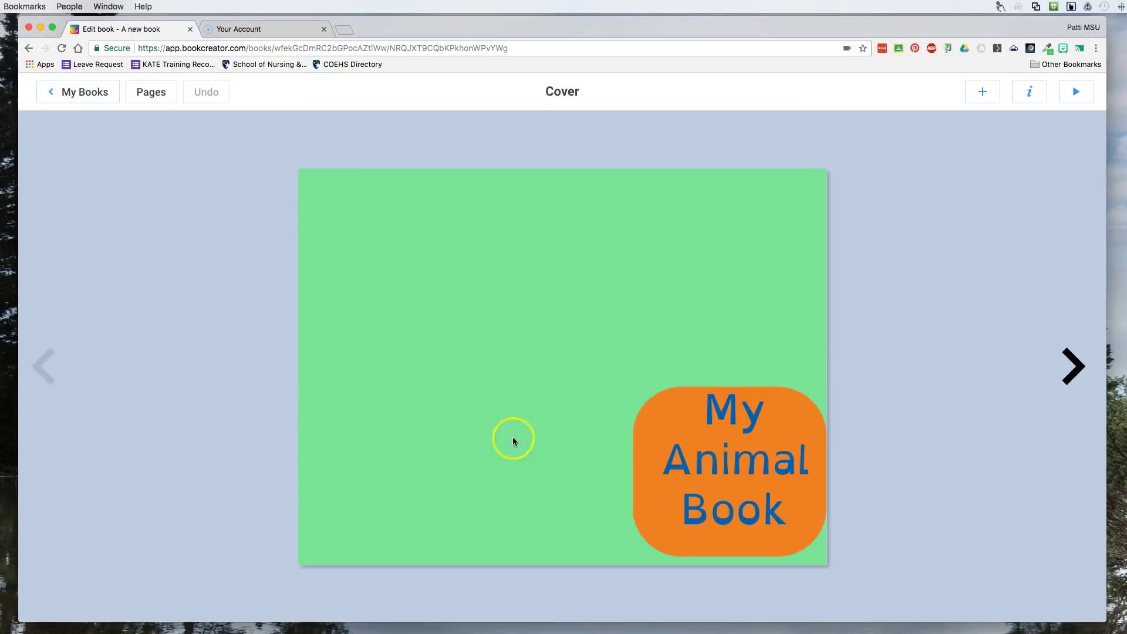
click(673, 419)
click(1004, 146)
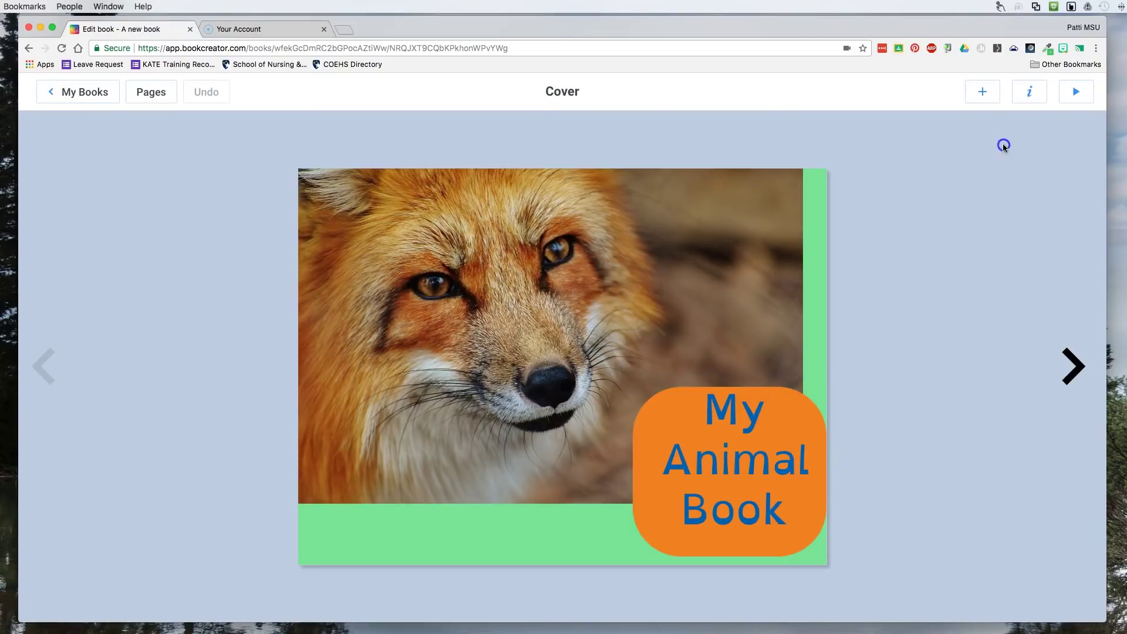
click(665, 404)
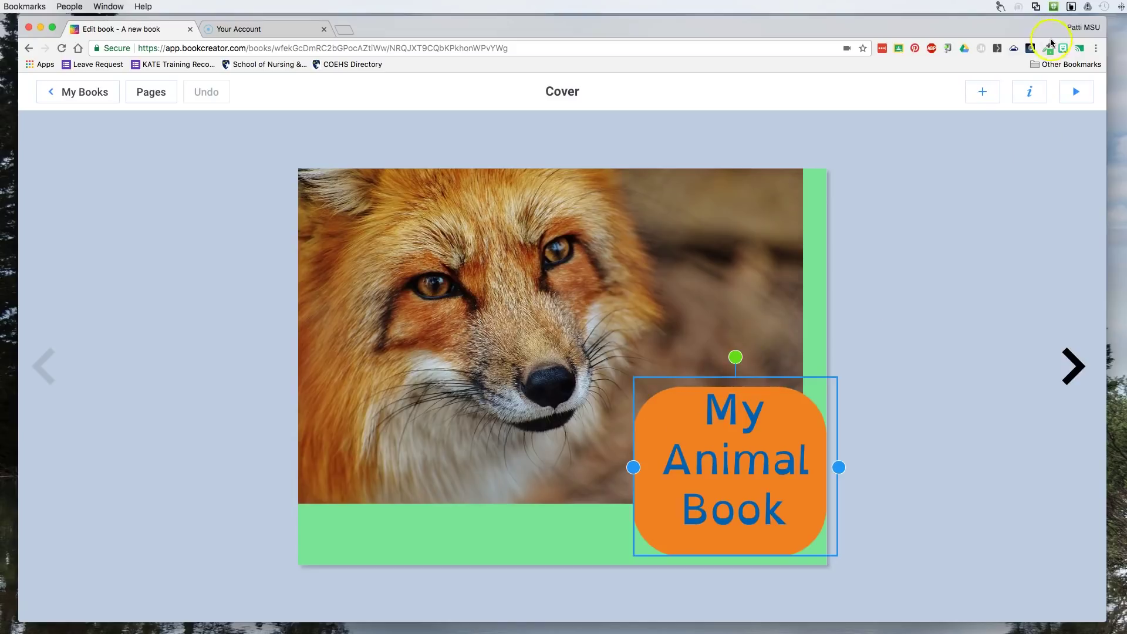
click(1028, 92)
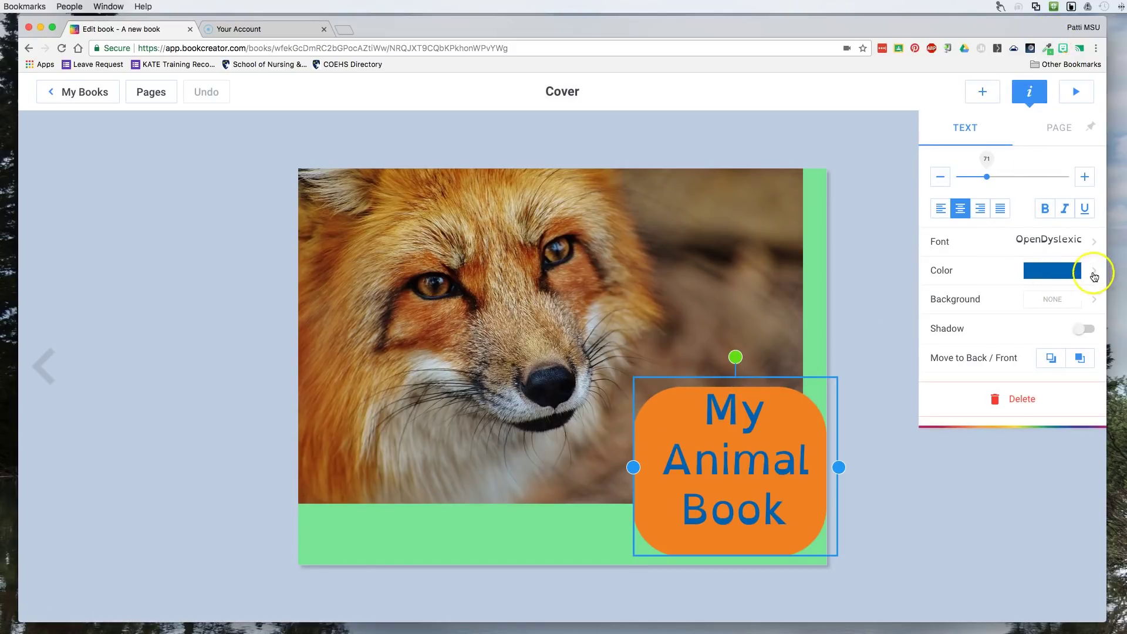
click(789, 400)
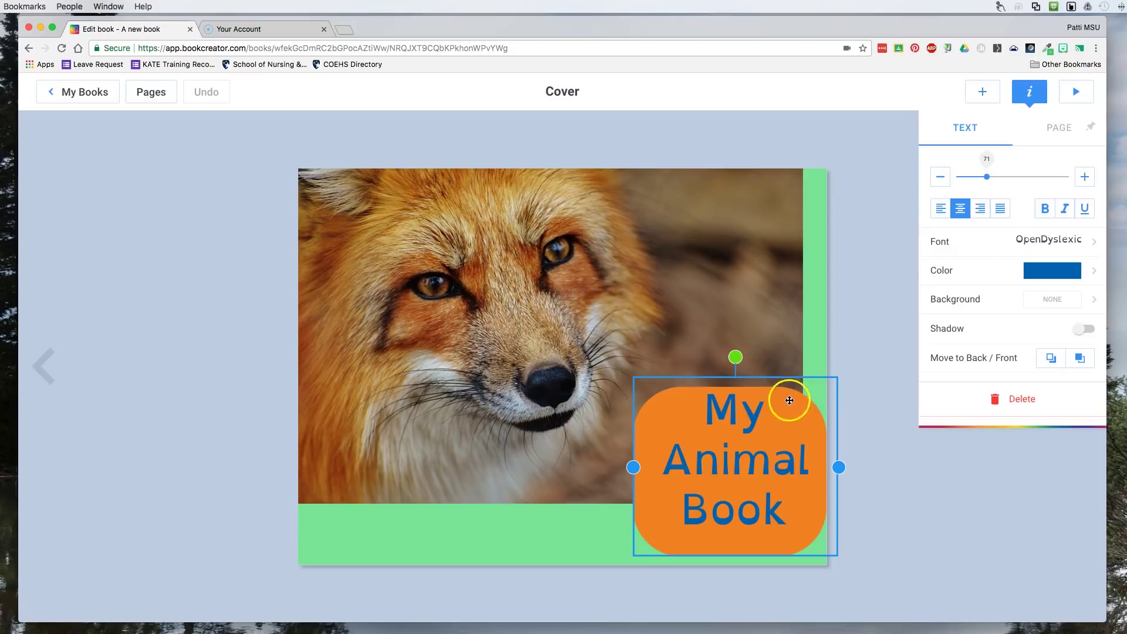
click(812, 380)
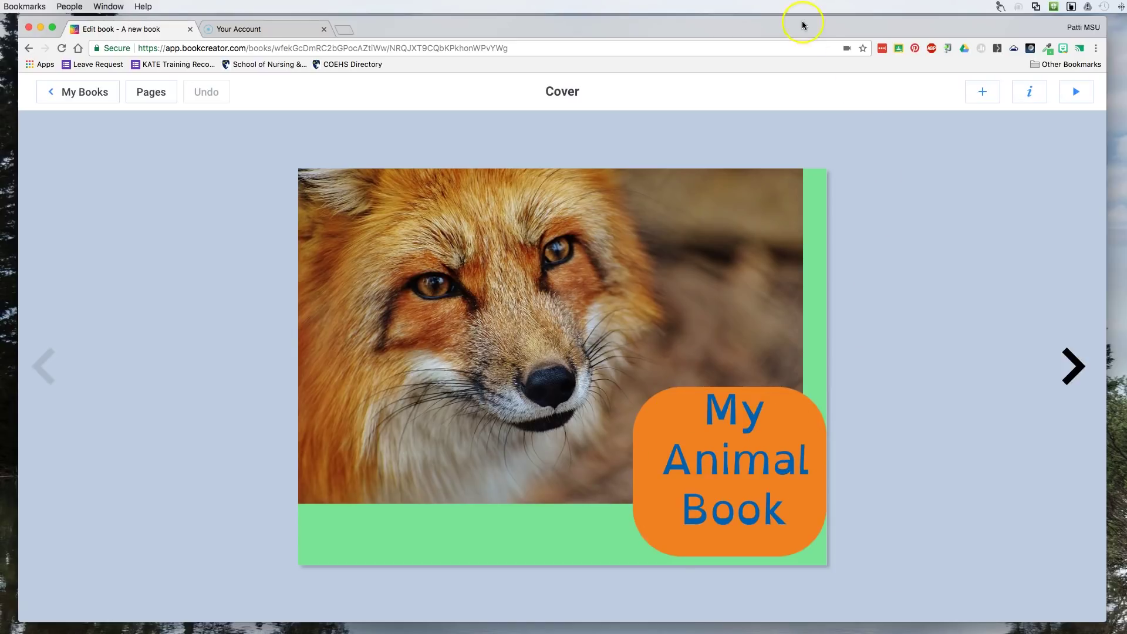
Step: Go back to the book library and browse through the books to My Color Book
click(86, 93)
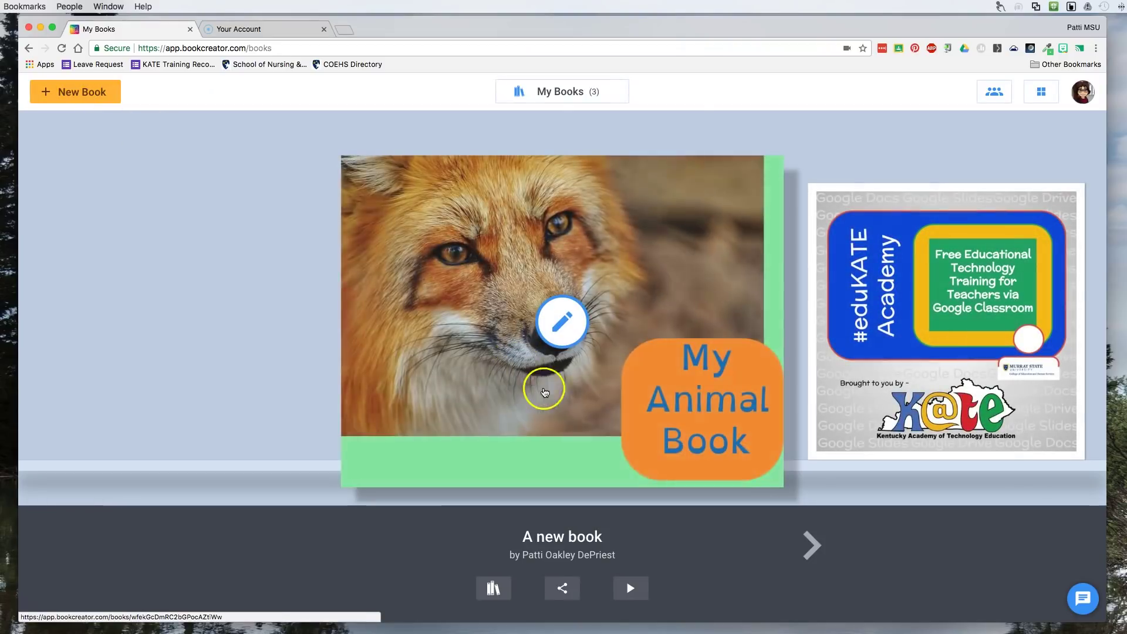
click(810, 546)
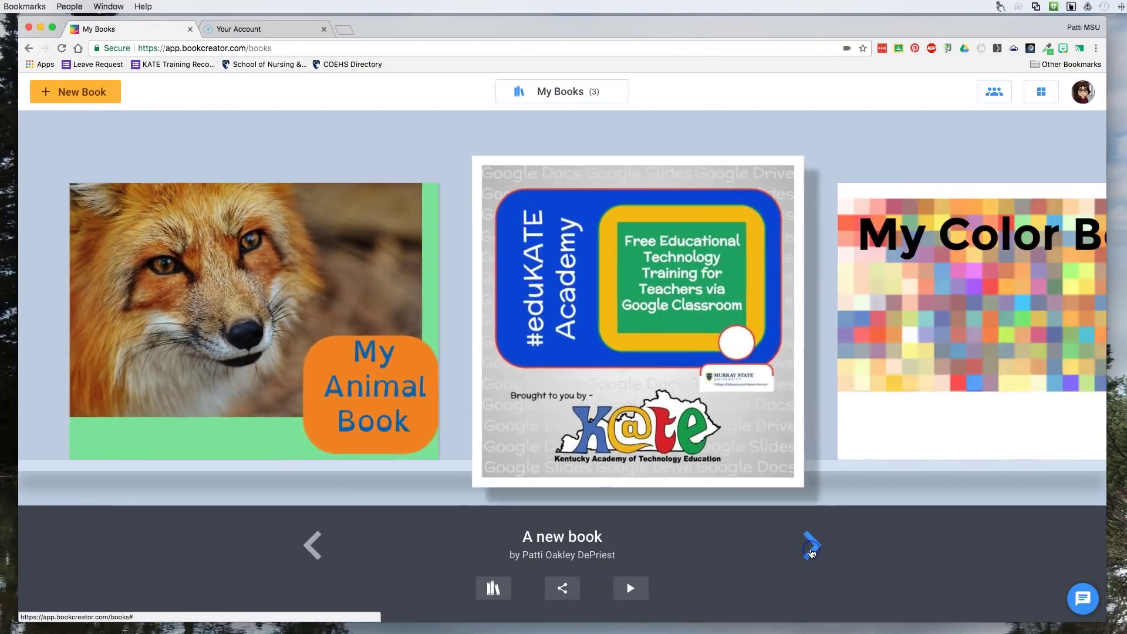
click(808, 545)
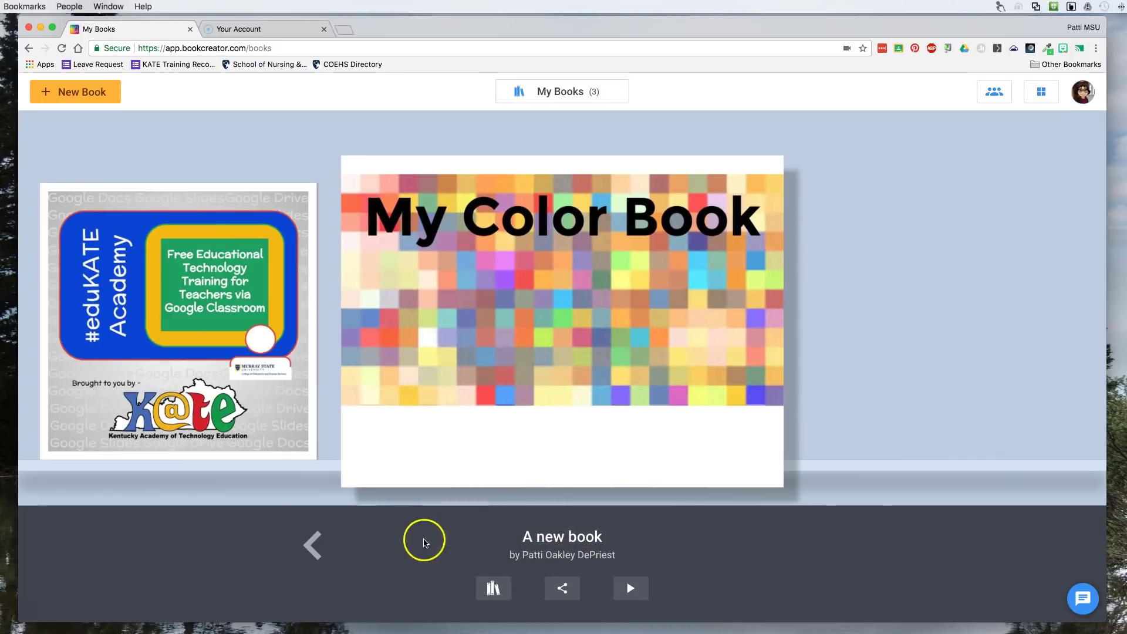
Step: Create a new library named with the teacher's title and surname, generate its invitation code, and close the invitation
click(311, 547)
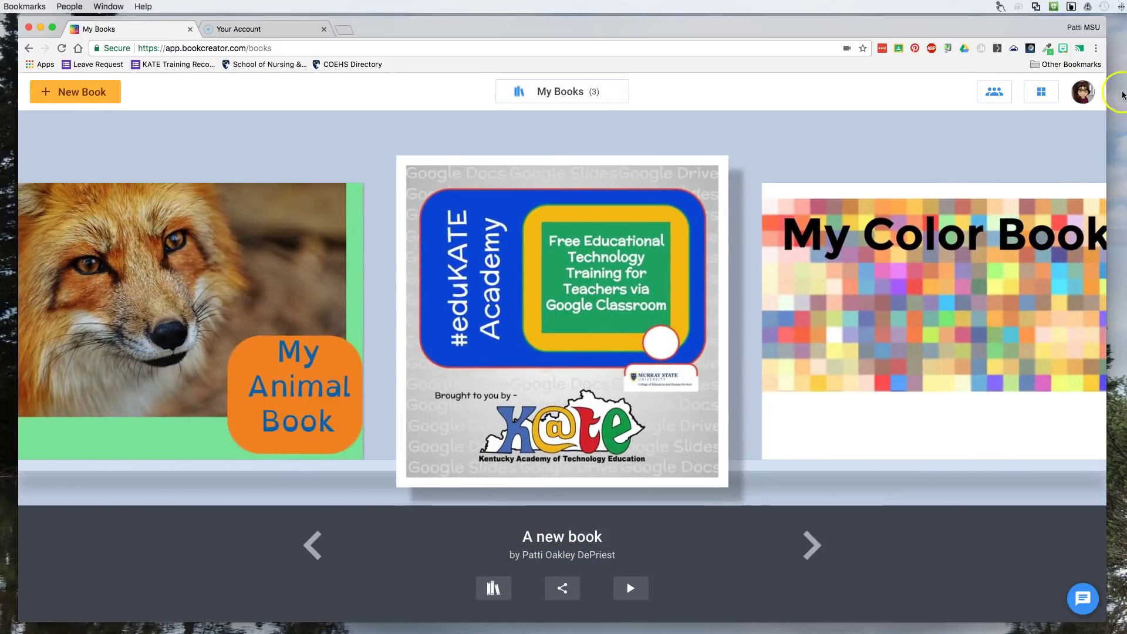
click(1002, 97)
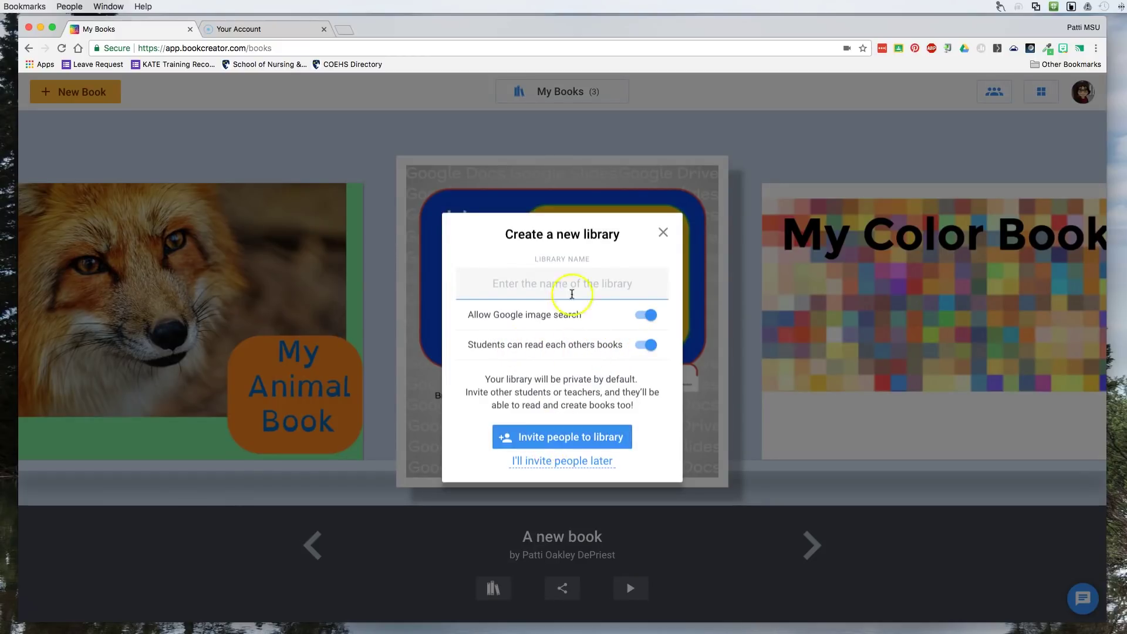
click(550, 441)
click(555, 281)
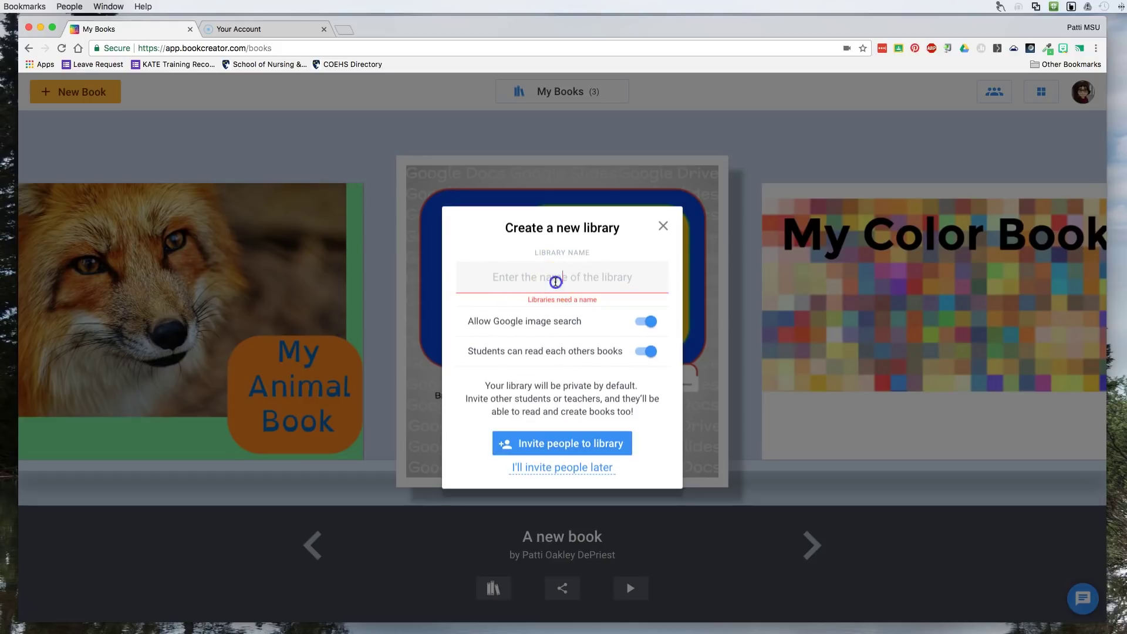
text(Mrs. DePries)
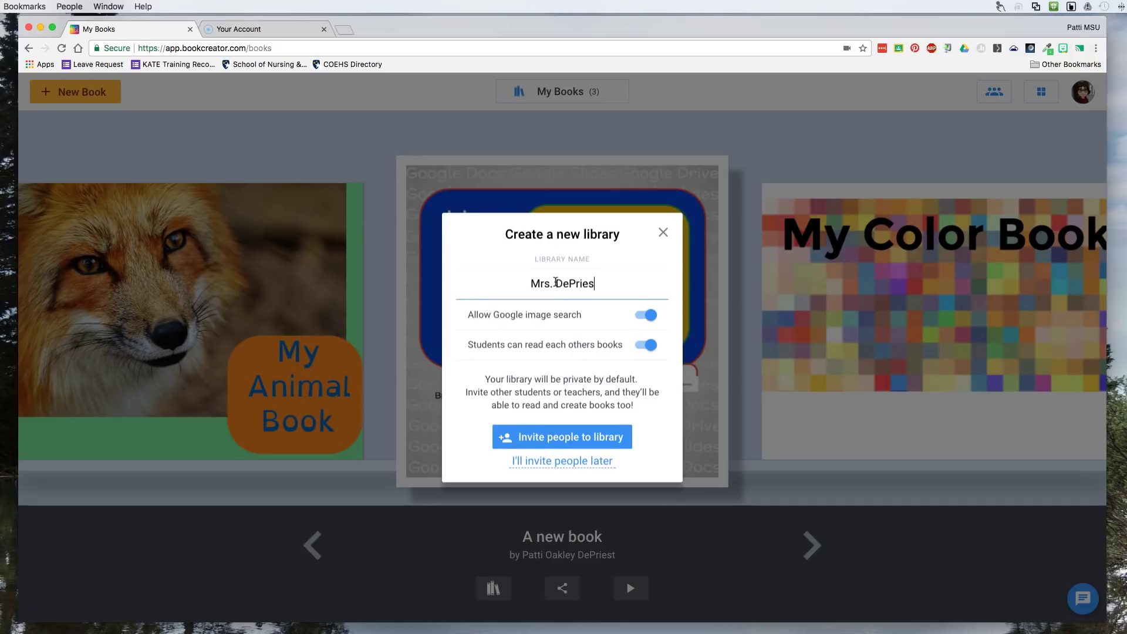
key(Return)
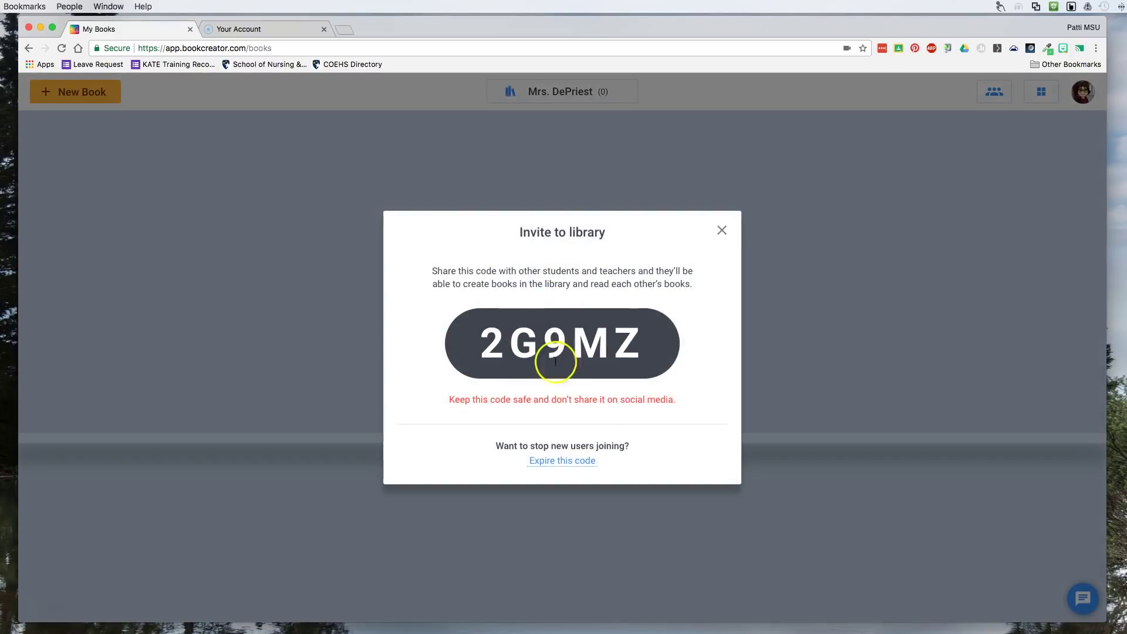
click(722, 230)
Step: Sign out of the account, sign back in through the student option, and continue as a teacher
click(1083, 91)
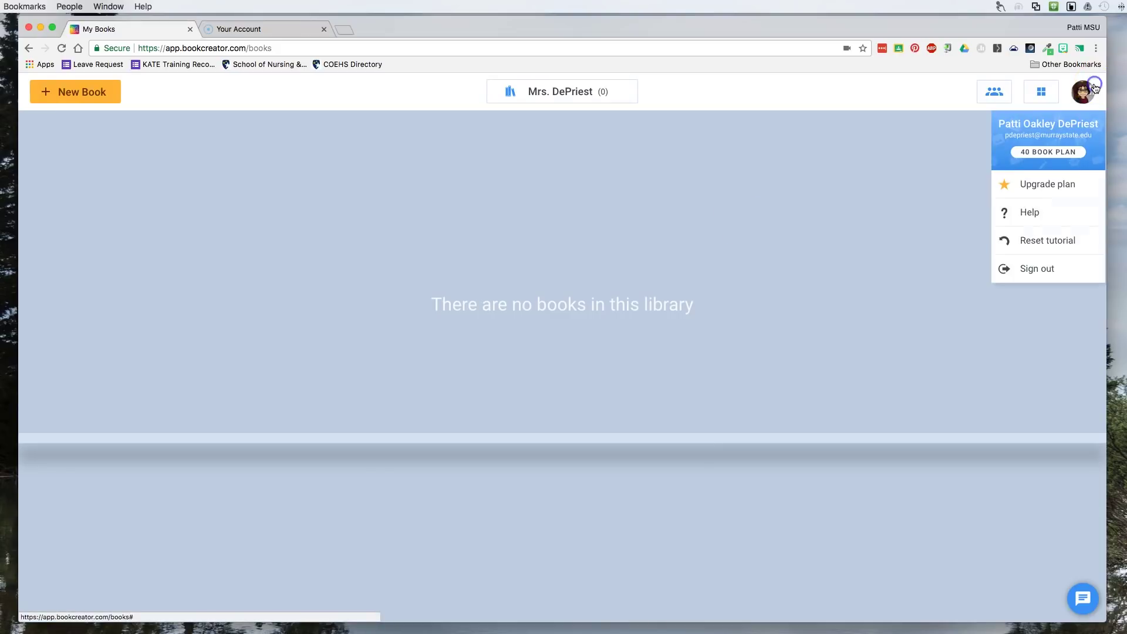
click(1044, 276)
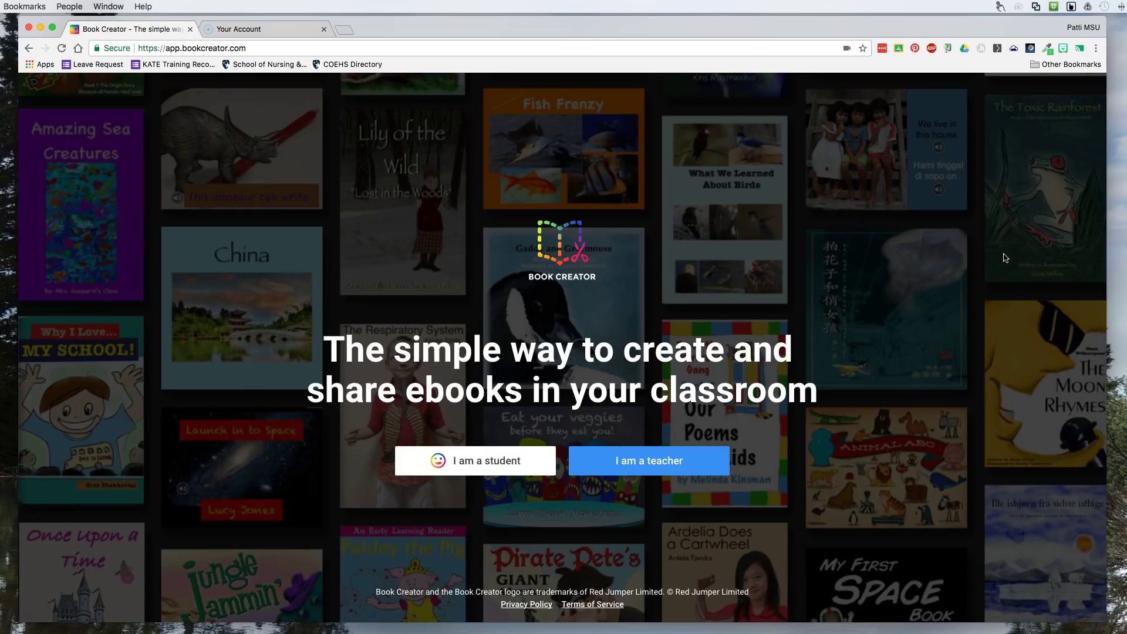
click(465, 460)
click(529, 366)
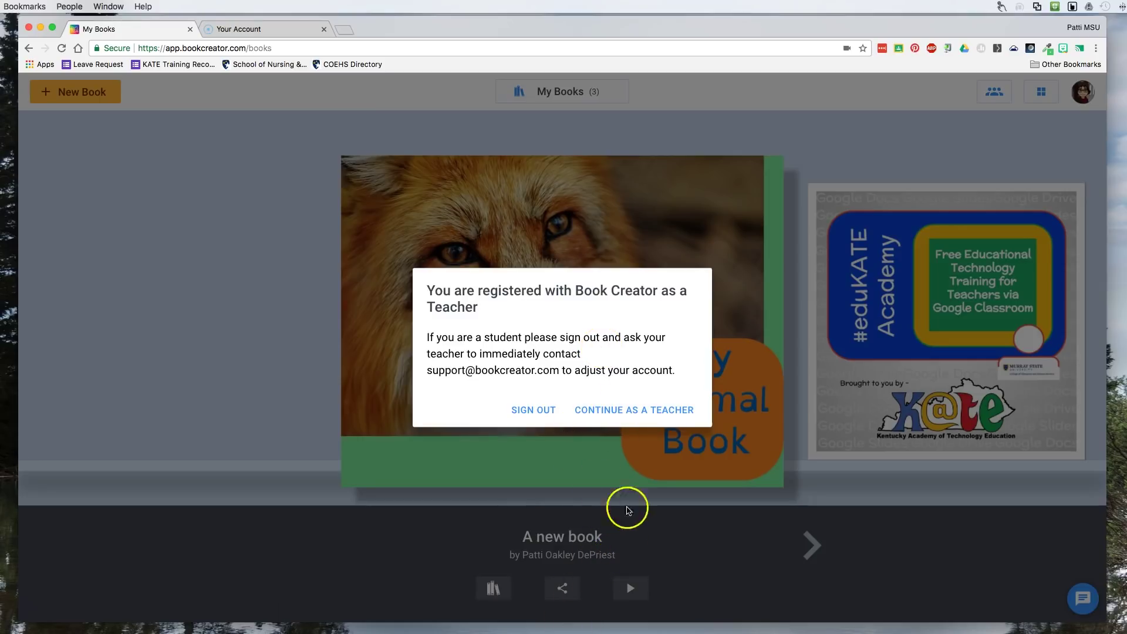
click(662, 420)
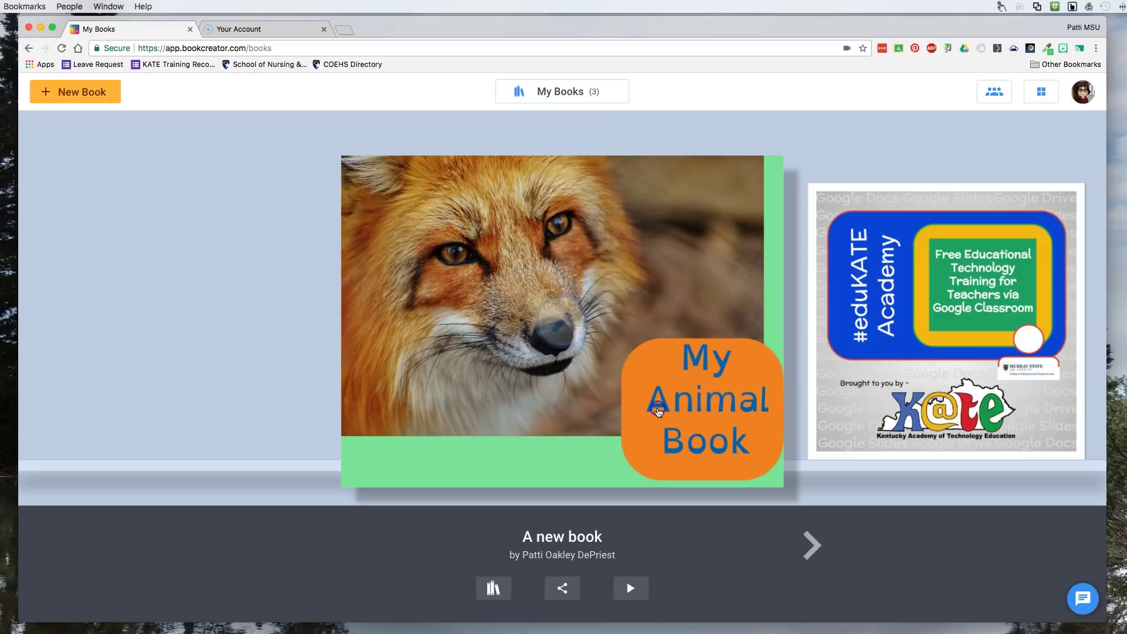
Step: Review the online publishing details for My Animal Book and close them without publishing
click(574, 592)
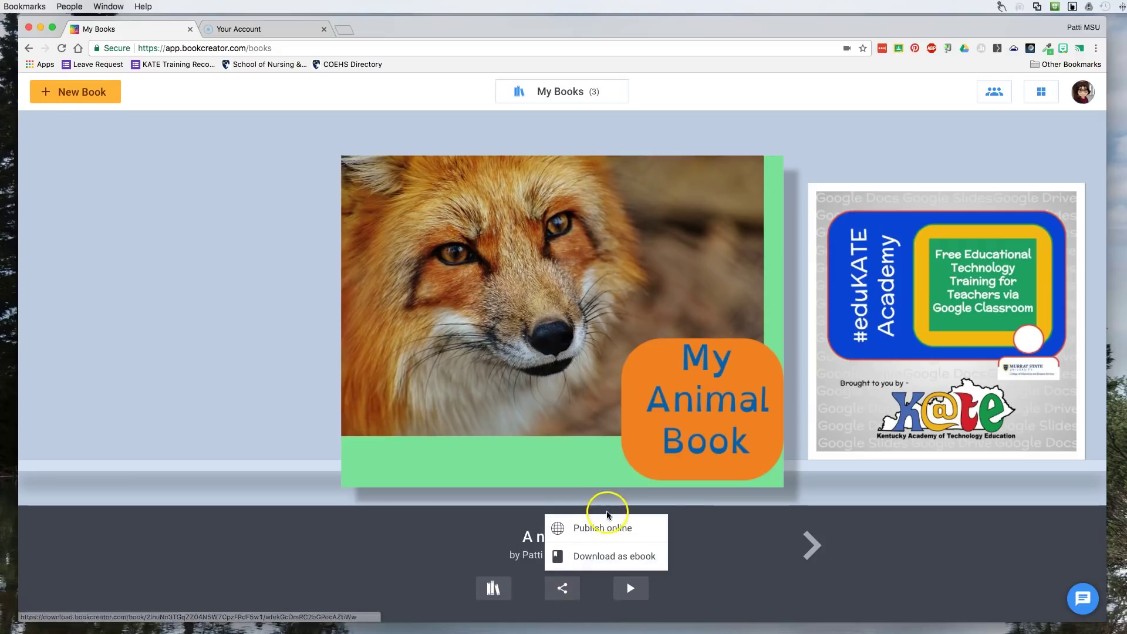
click(626, 528)
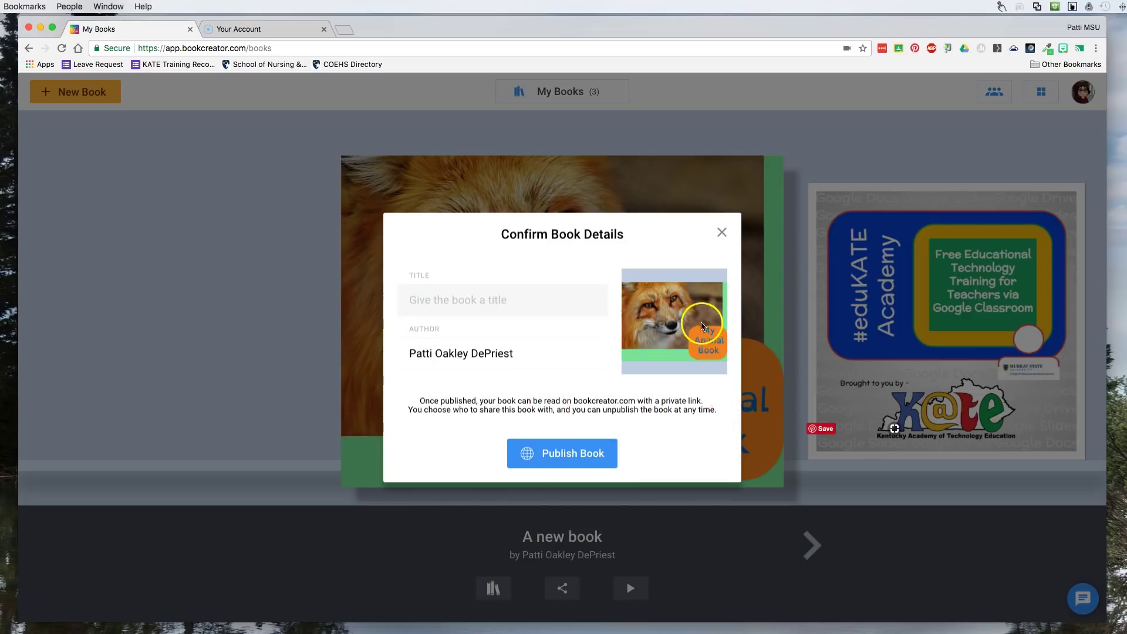
click(723, 233)
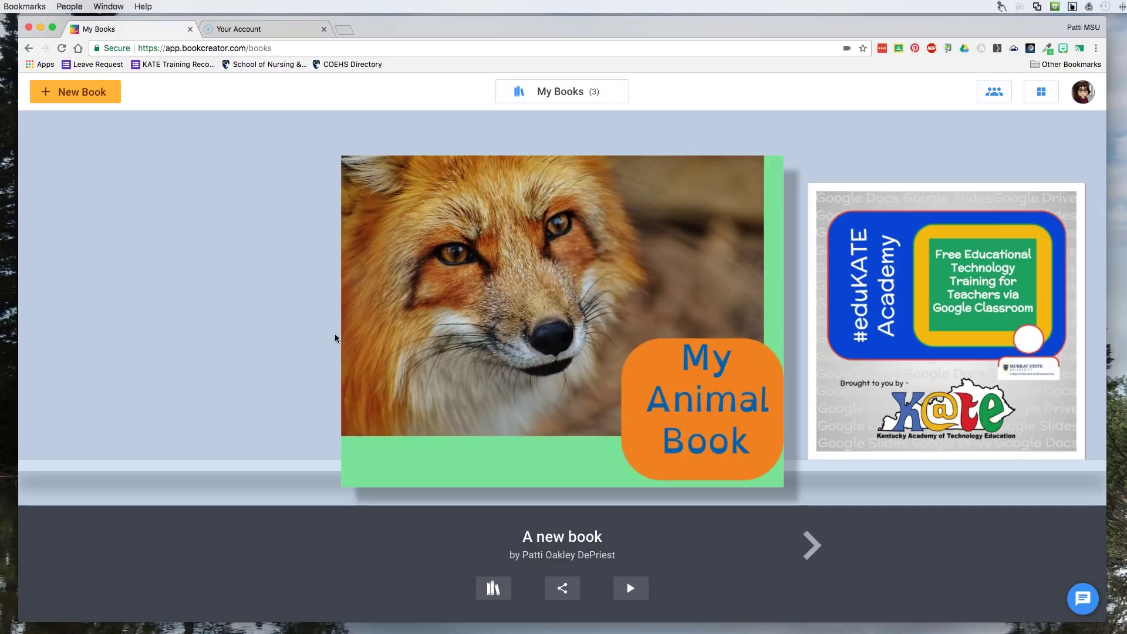
Step: Open the #eduKATE Academy book in reading mode and flip forward and back through its pages
click(851, 287)
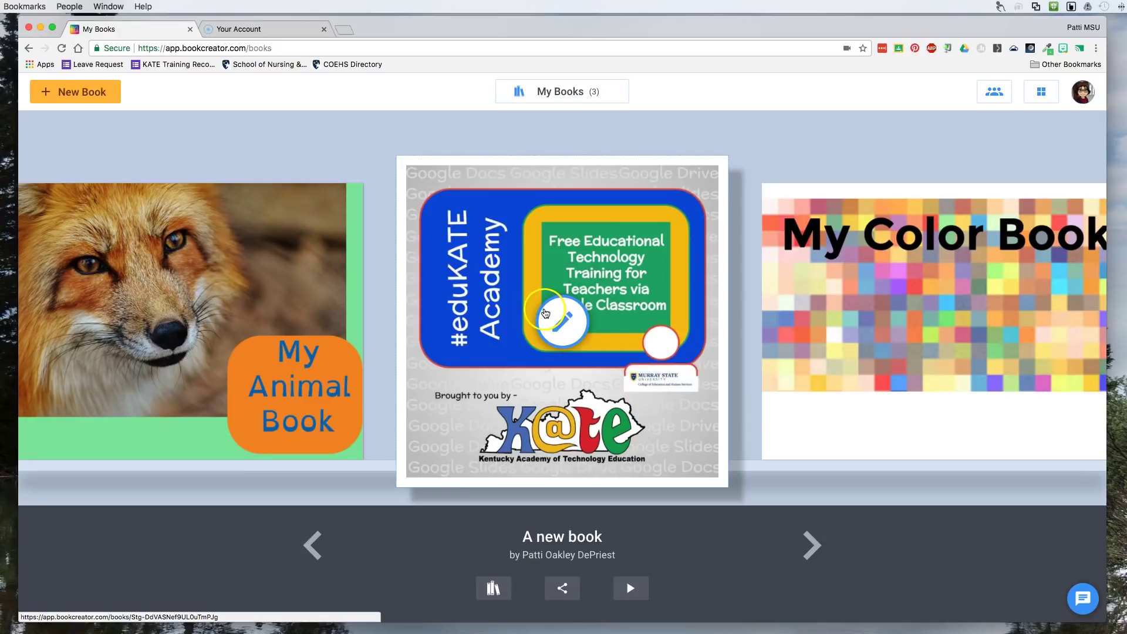
click(631, 589)
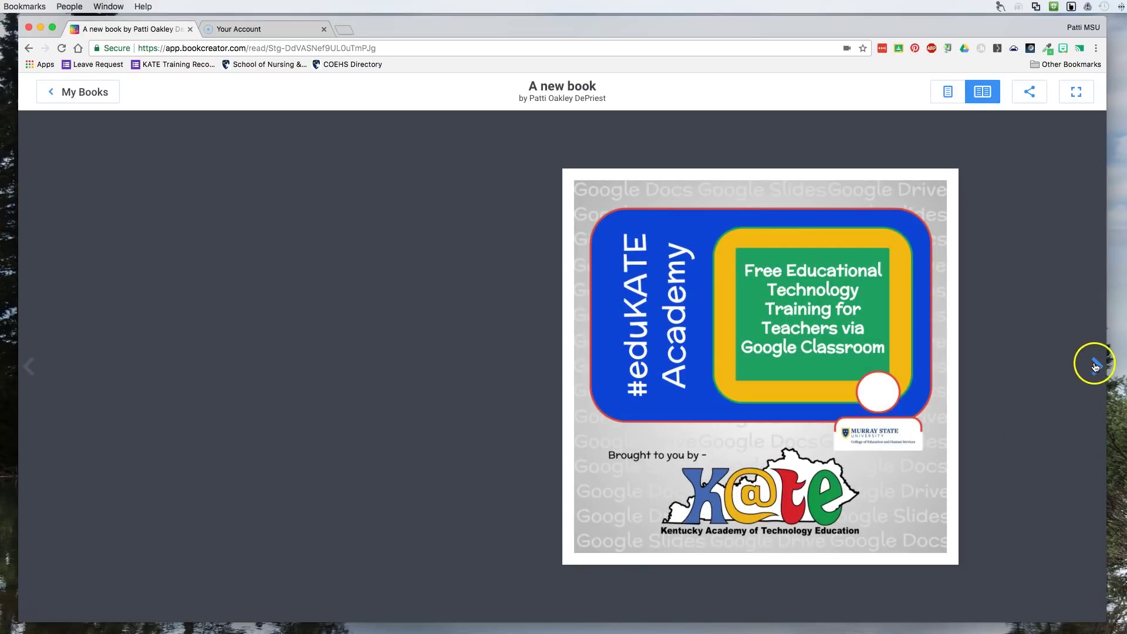
click(1097, 367)
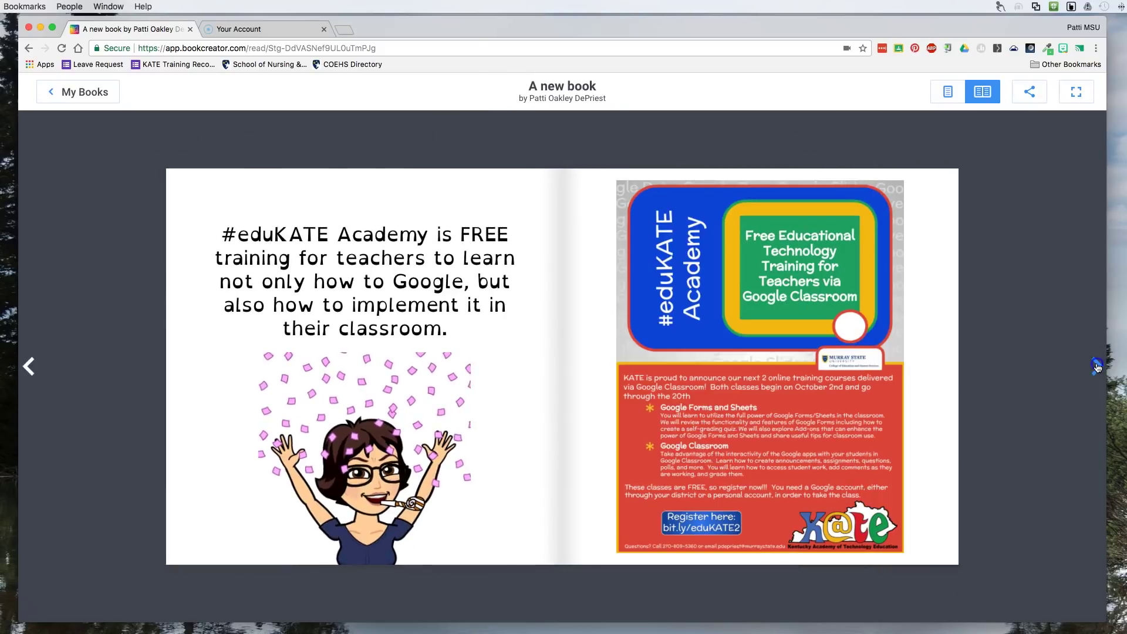
click(1096, 367)
click(31, 370)
click(22, 615)
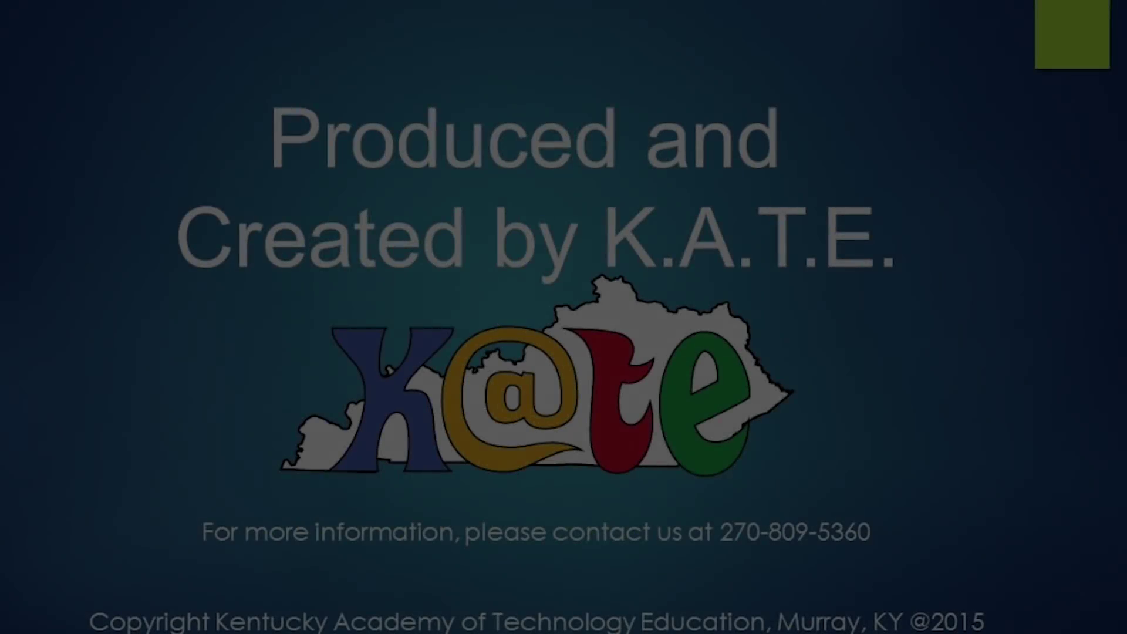